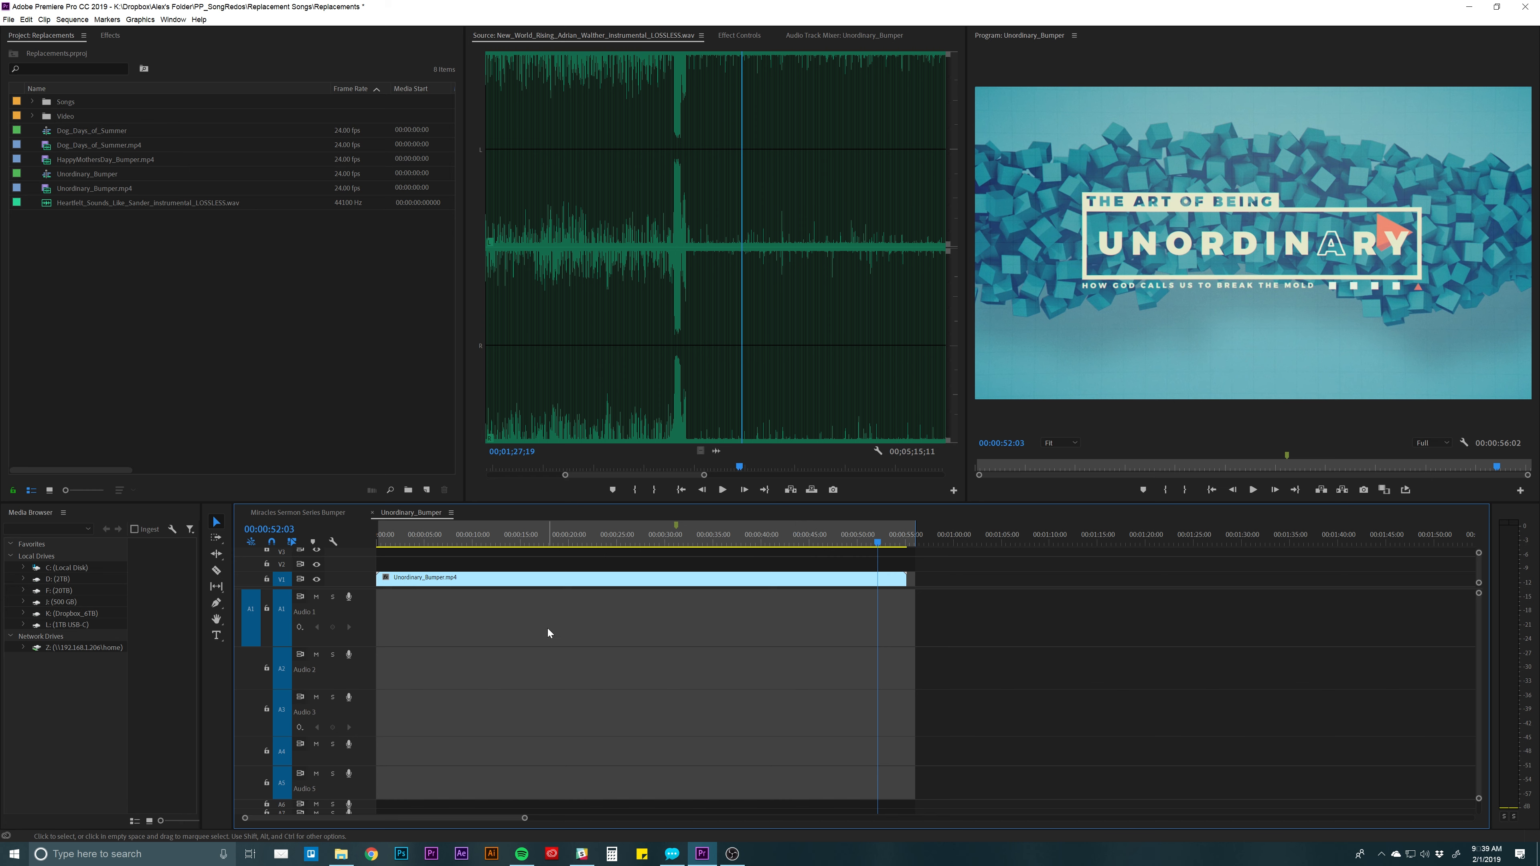
click(374, 377)
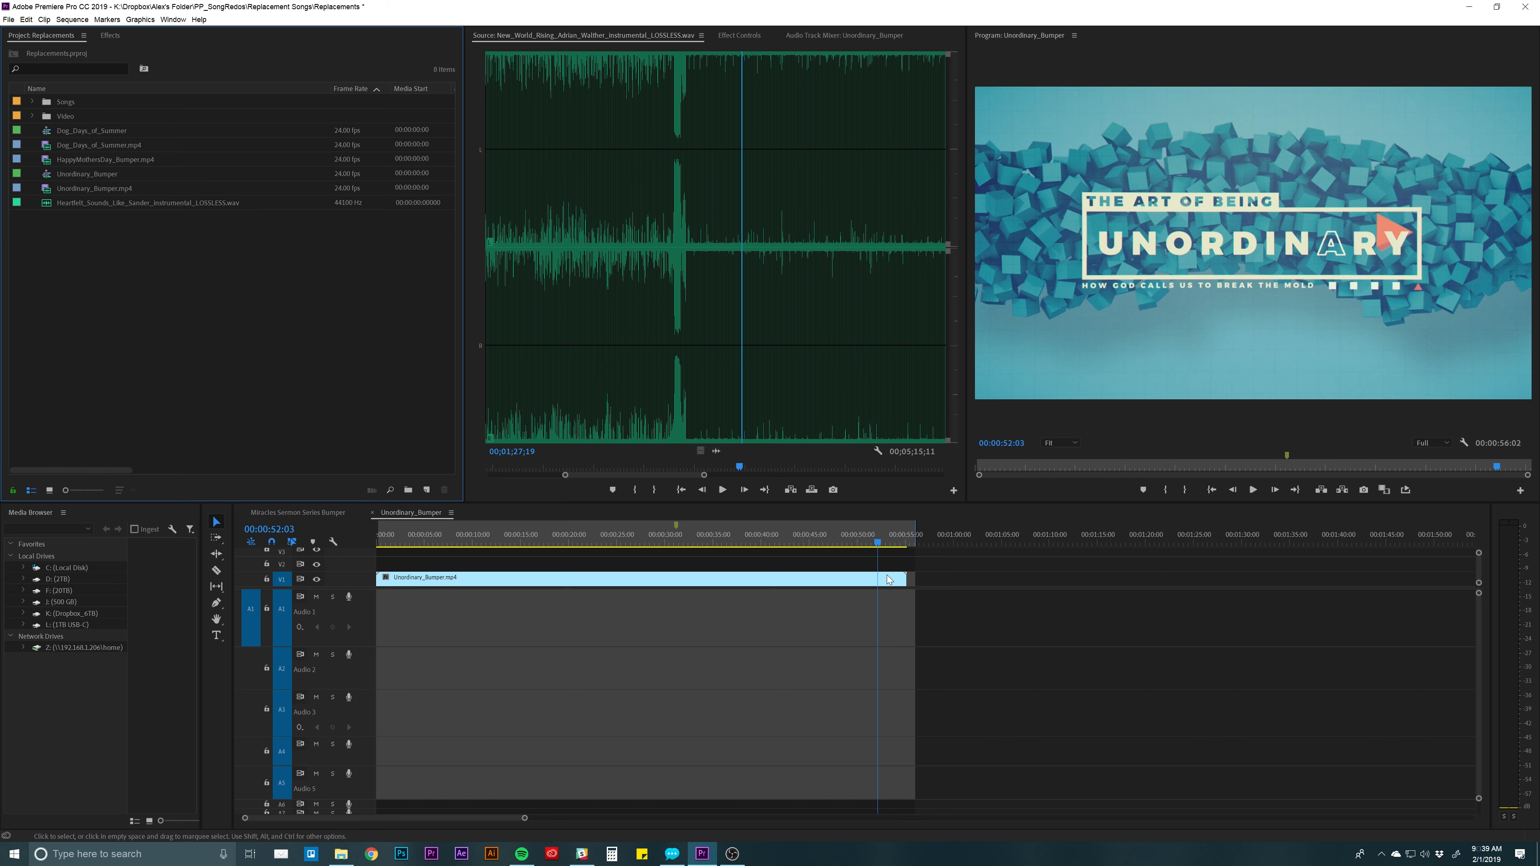
click(706, 614)
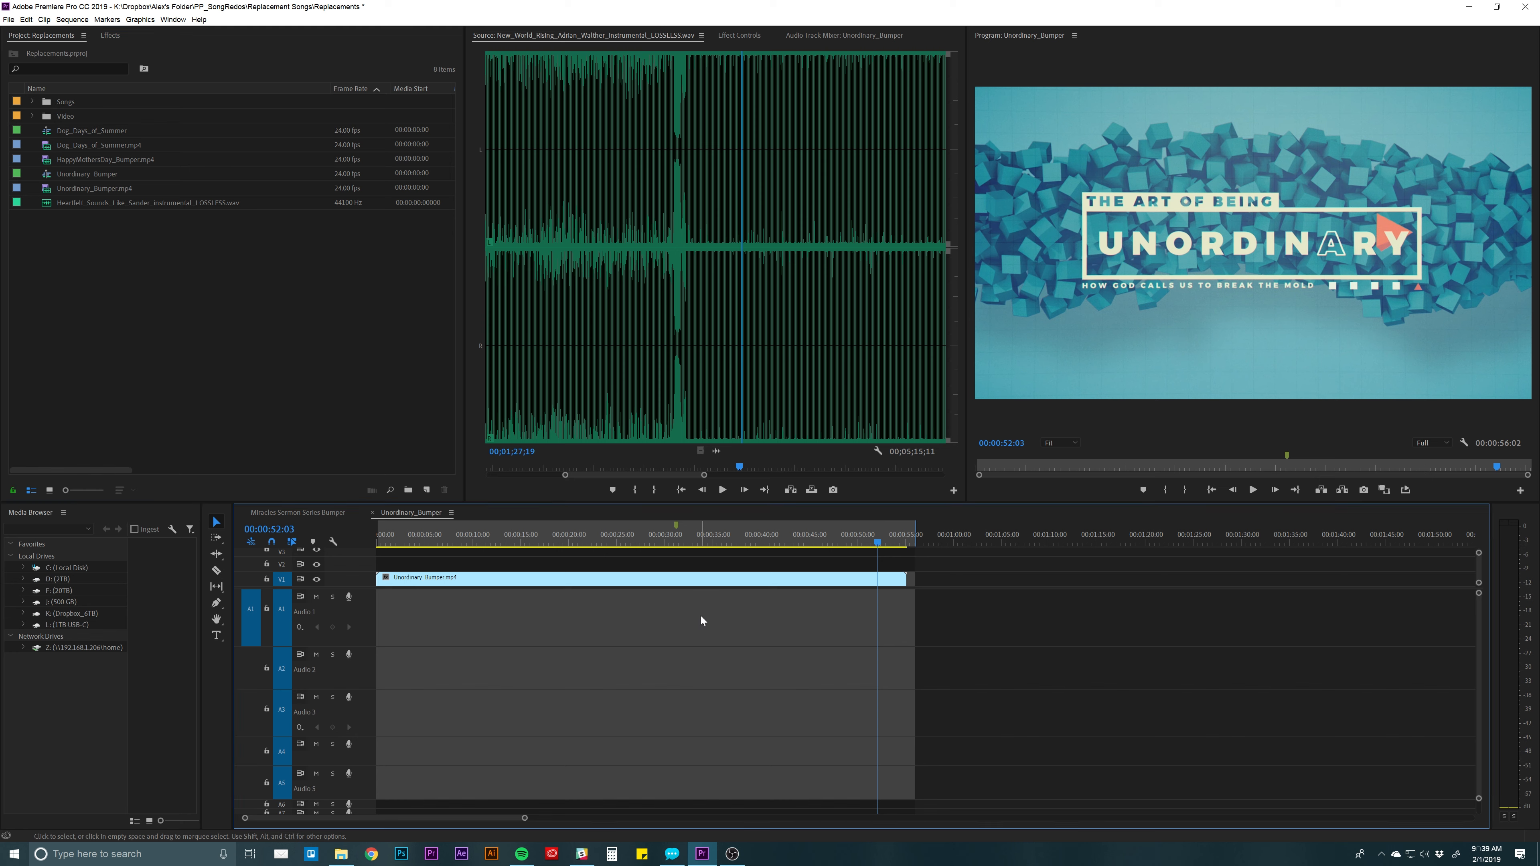
click(286, 309)
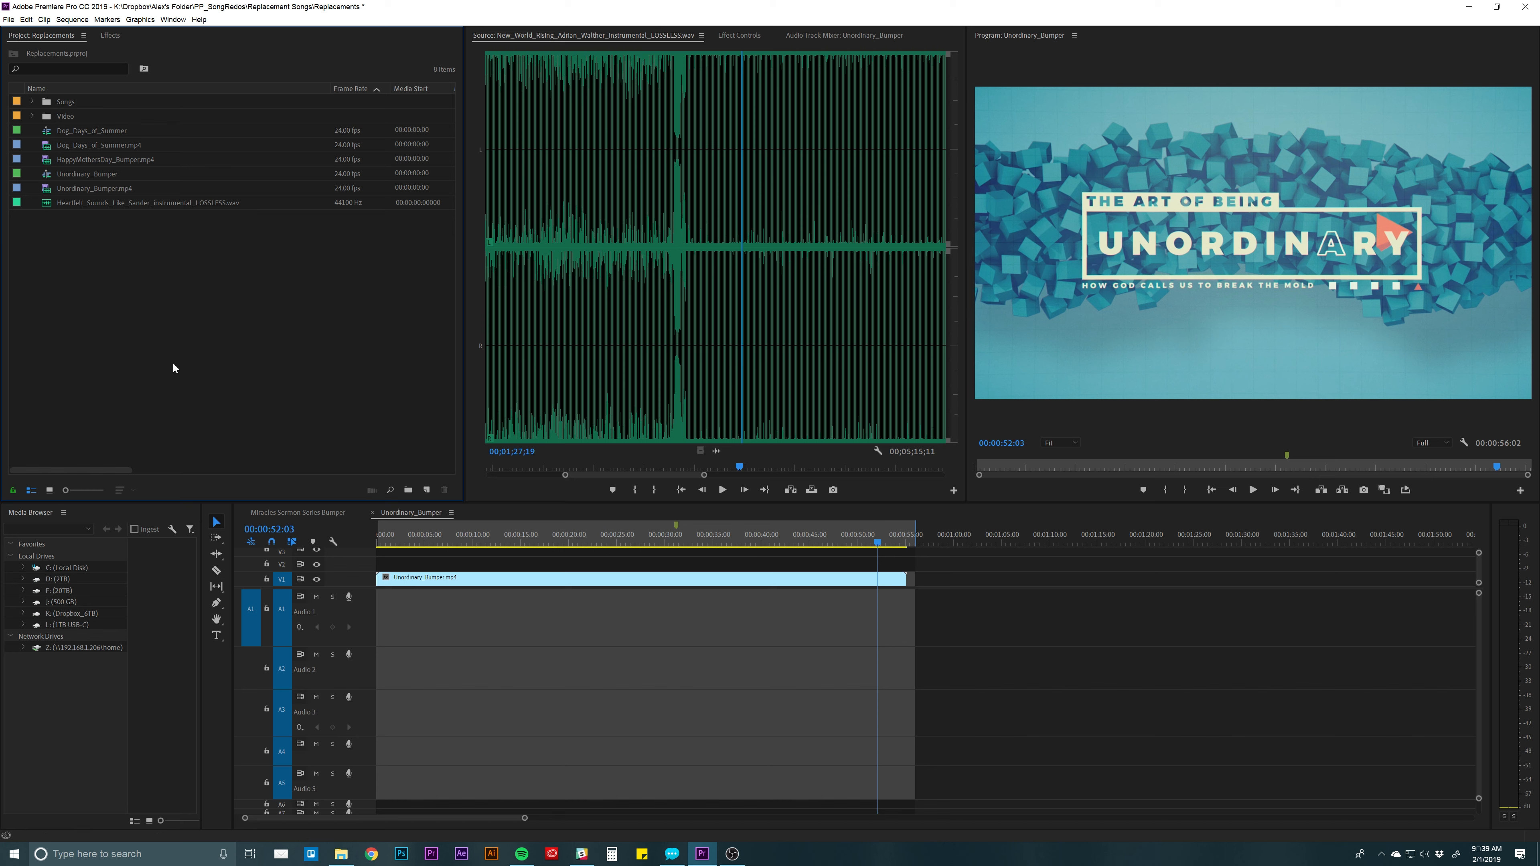
click(421, 590)
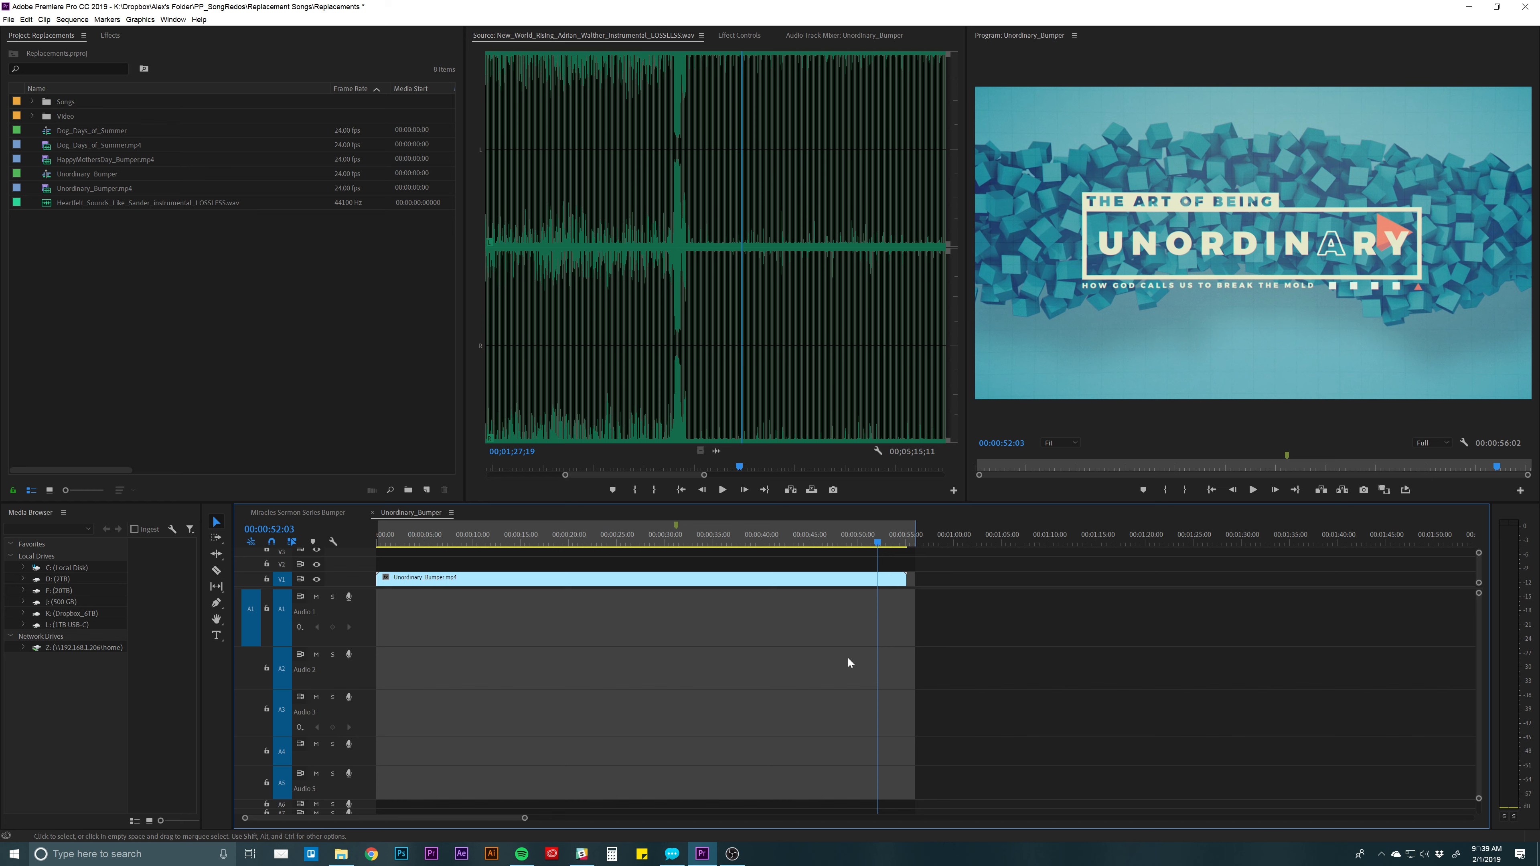
click(138, 277)
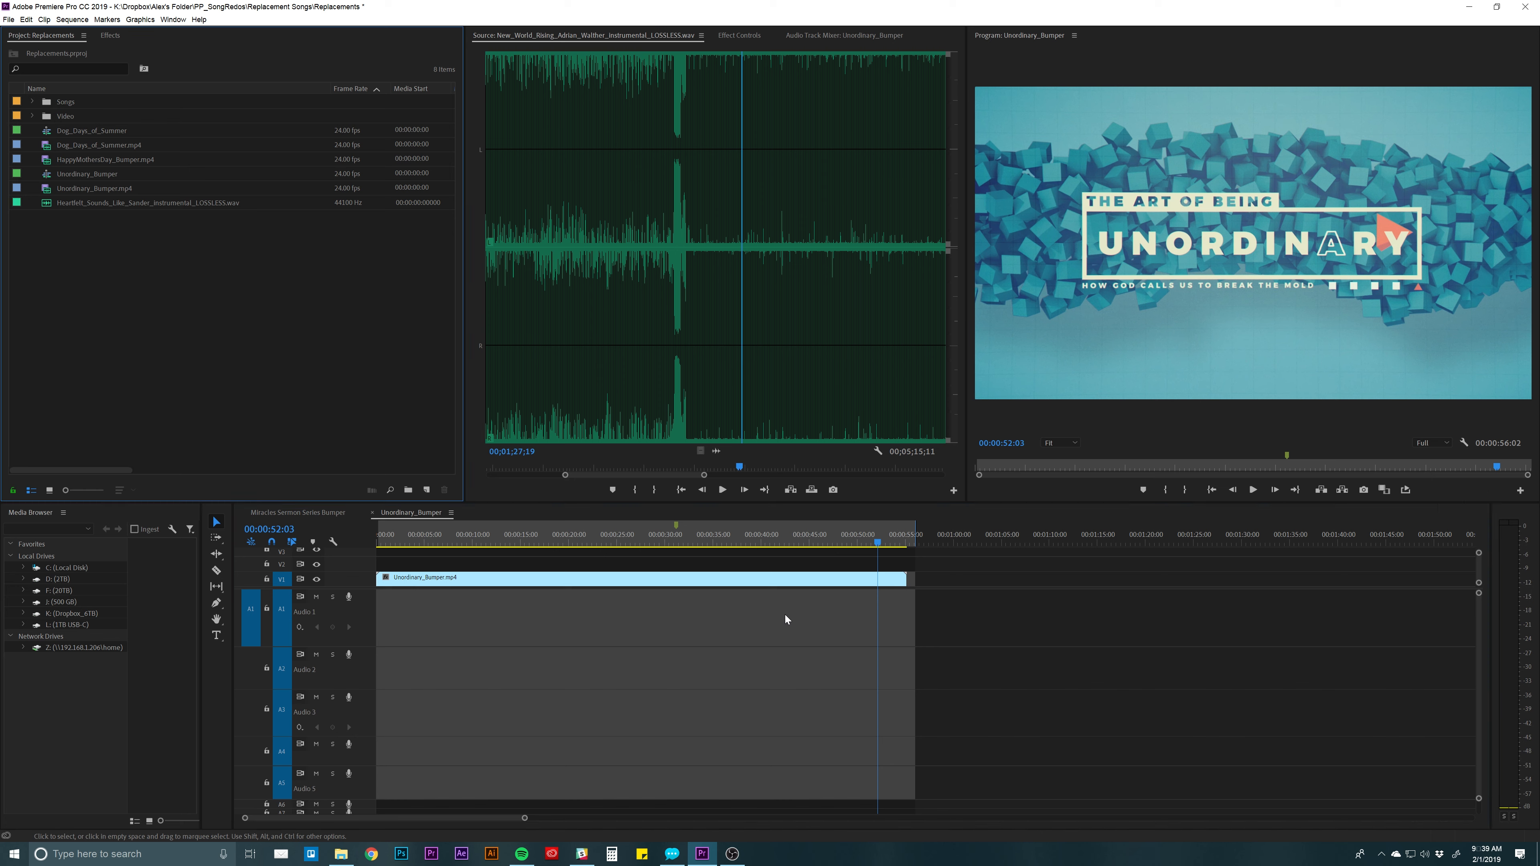
click(600, 628)
key(minus)
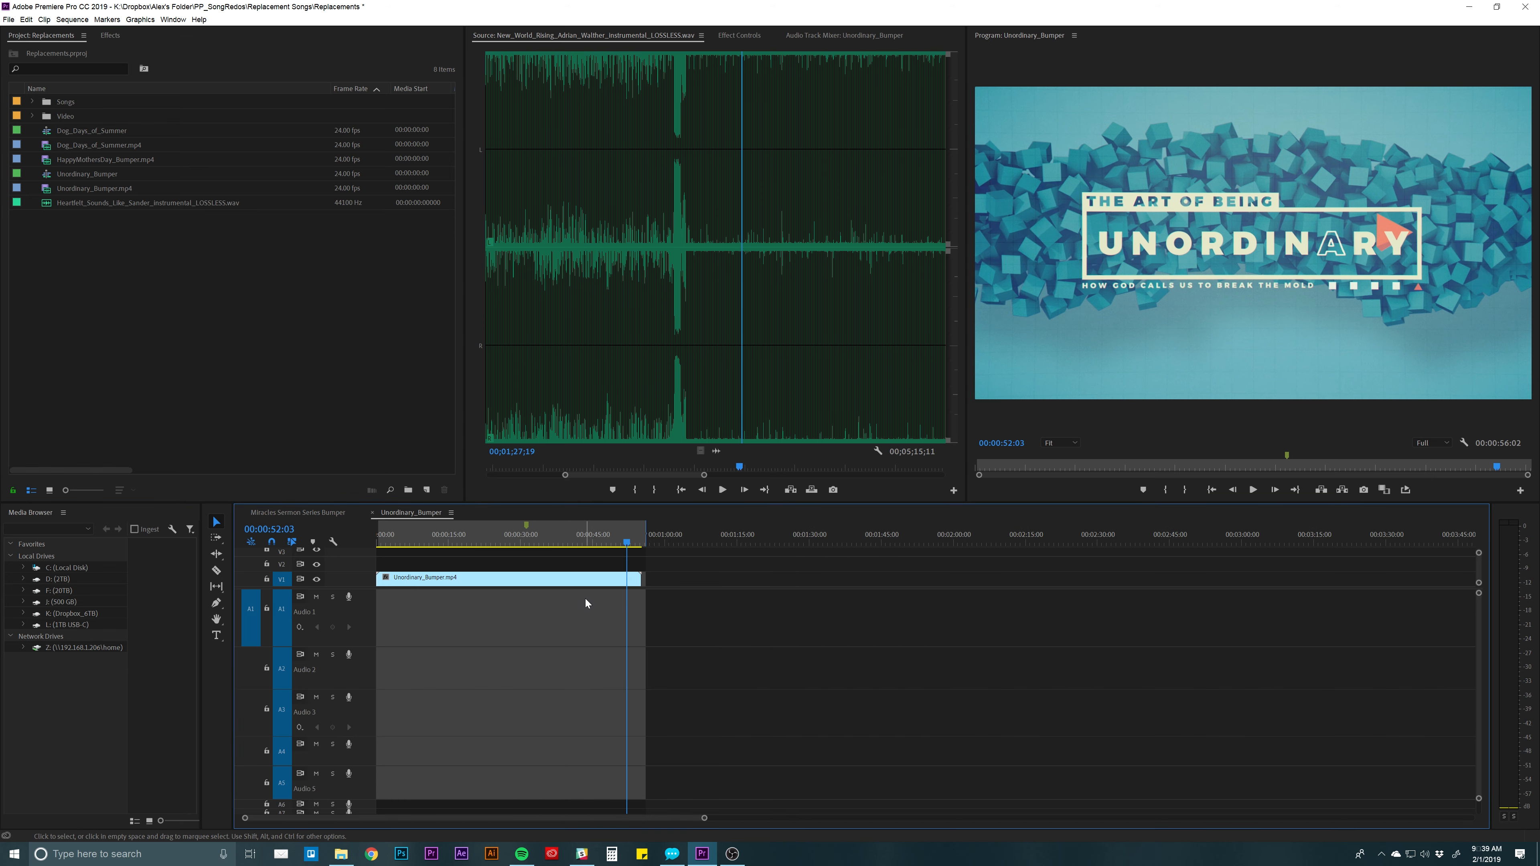
Open the Songs bin and place the lossless New_World_Rising instrumental WAV at the start of the Audio 1 track.
click(225, 216)
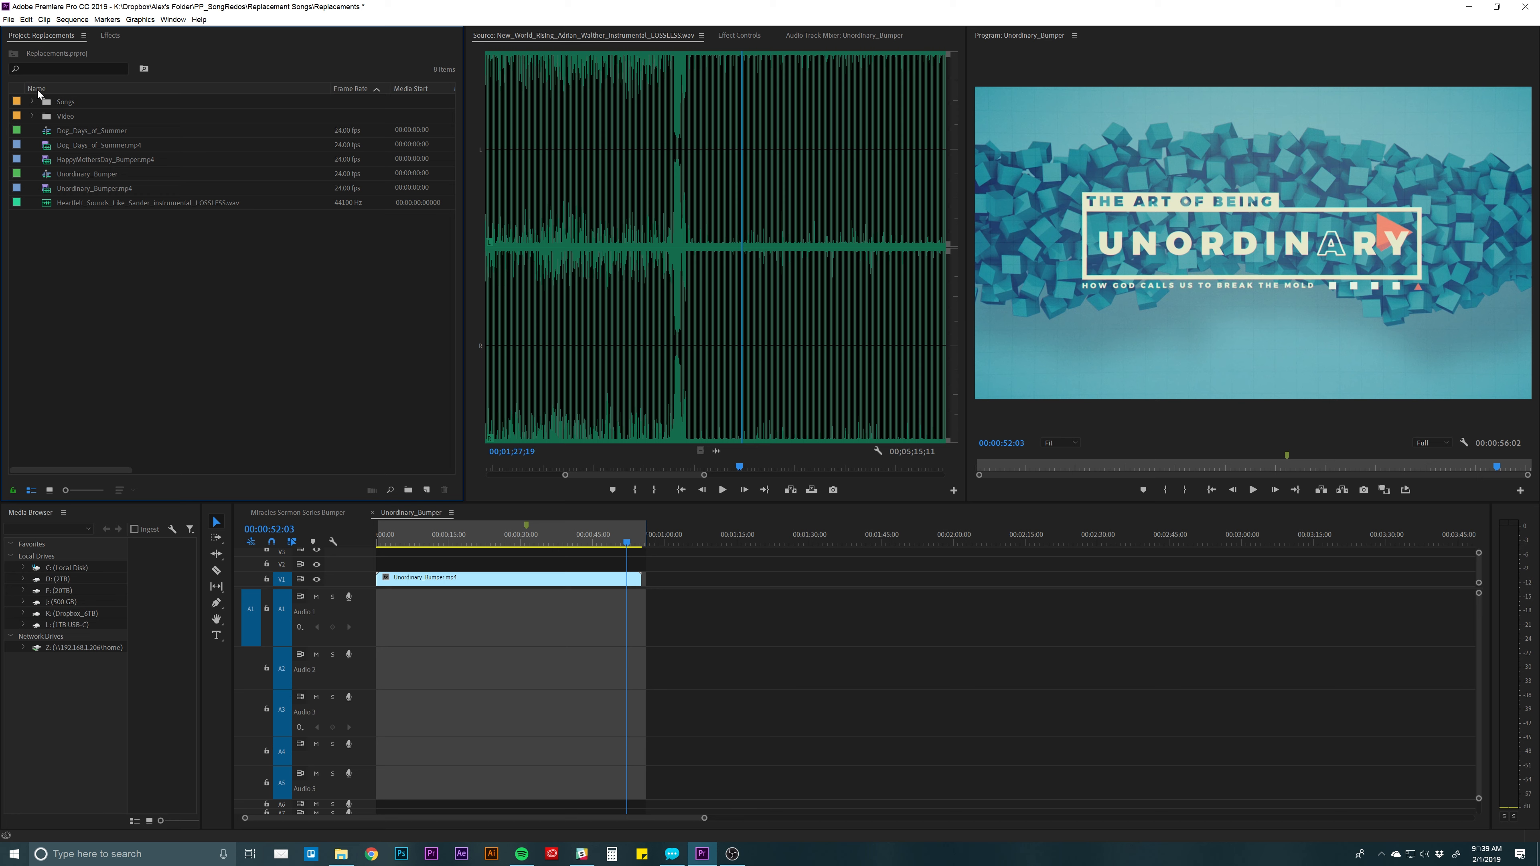
click(32, 102)
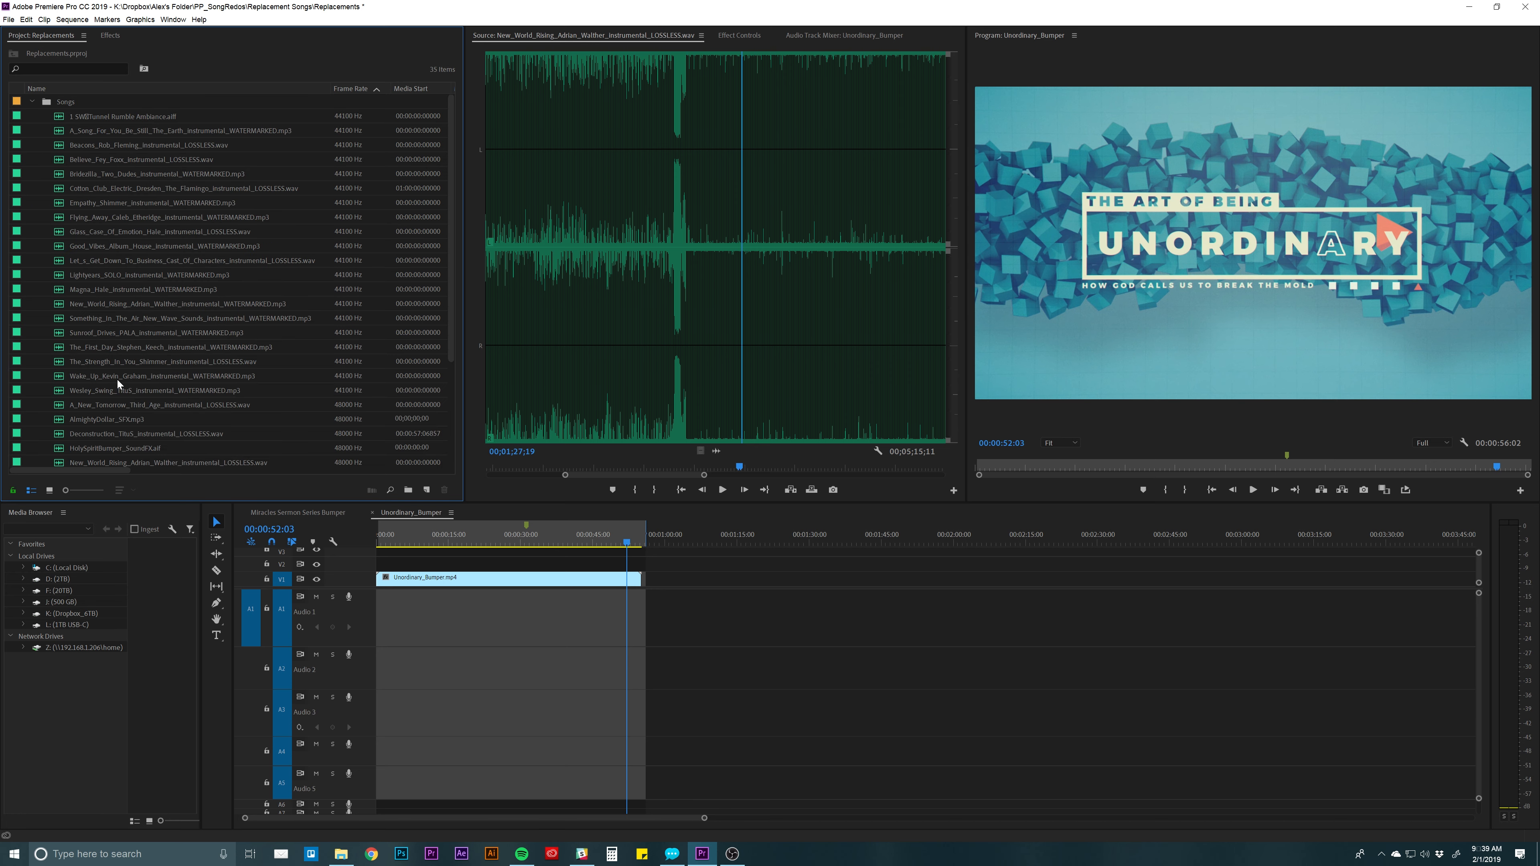
click(95, 378)
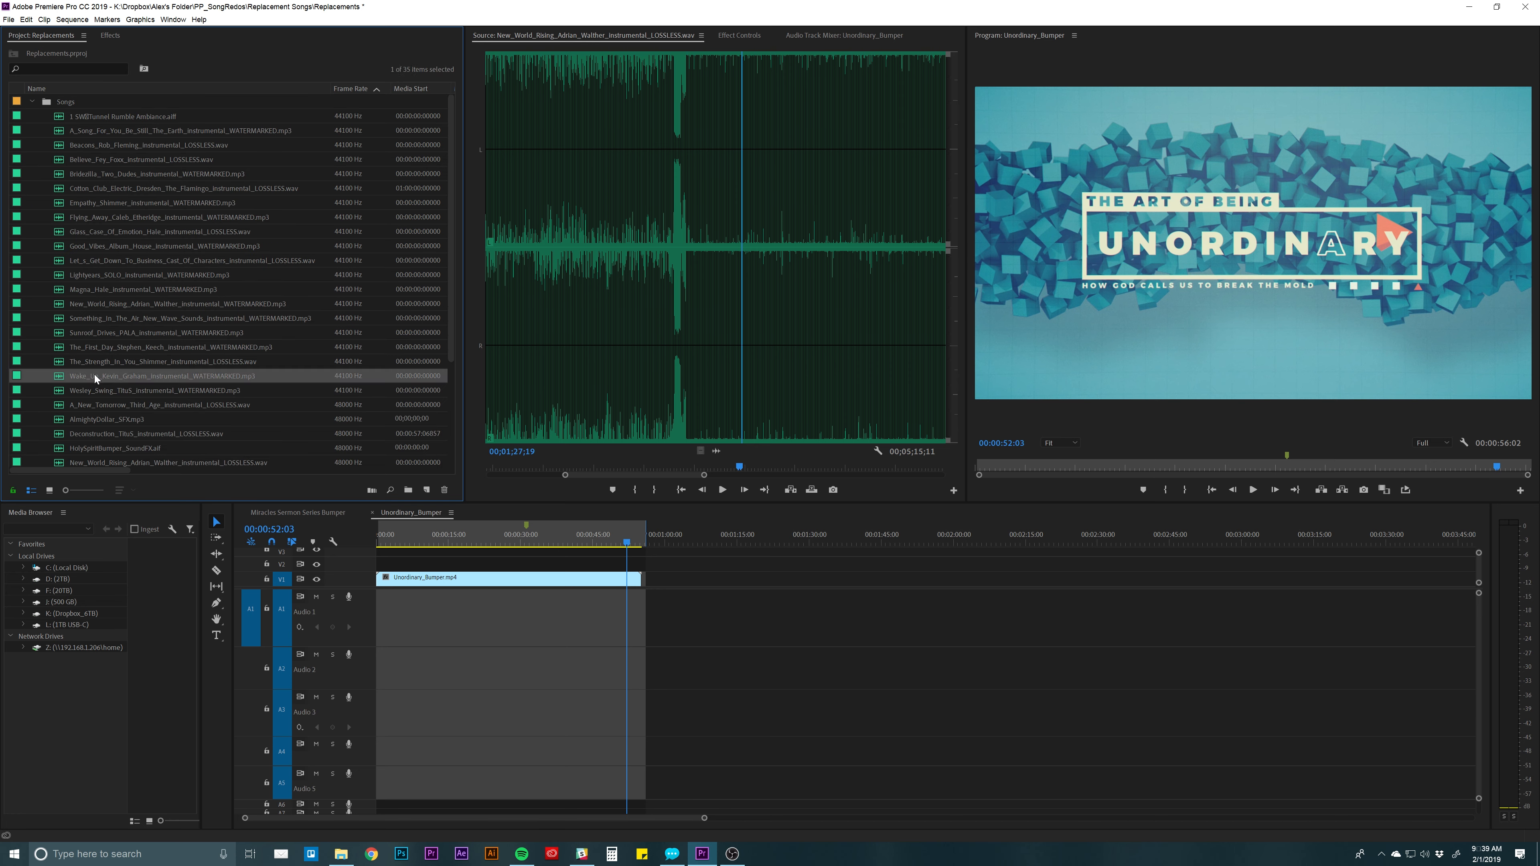
scroll(108, 448, down, 1)
click(111, 448)
drag(58, 447, 410, 605)
click(411, 609)
key(minus)
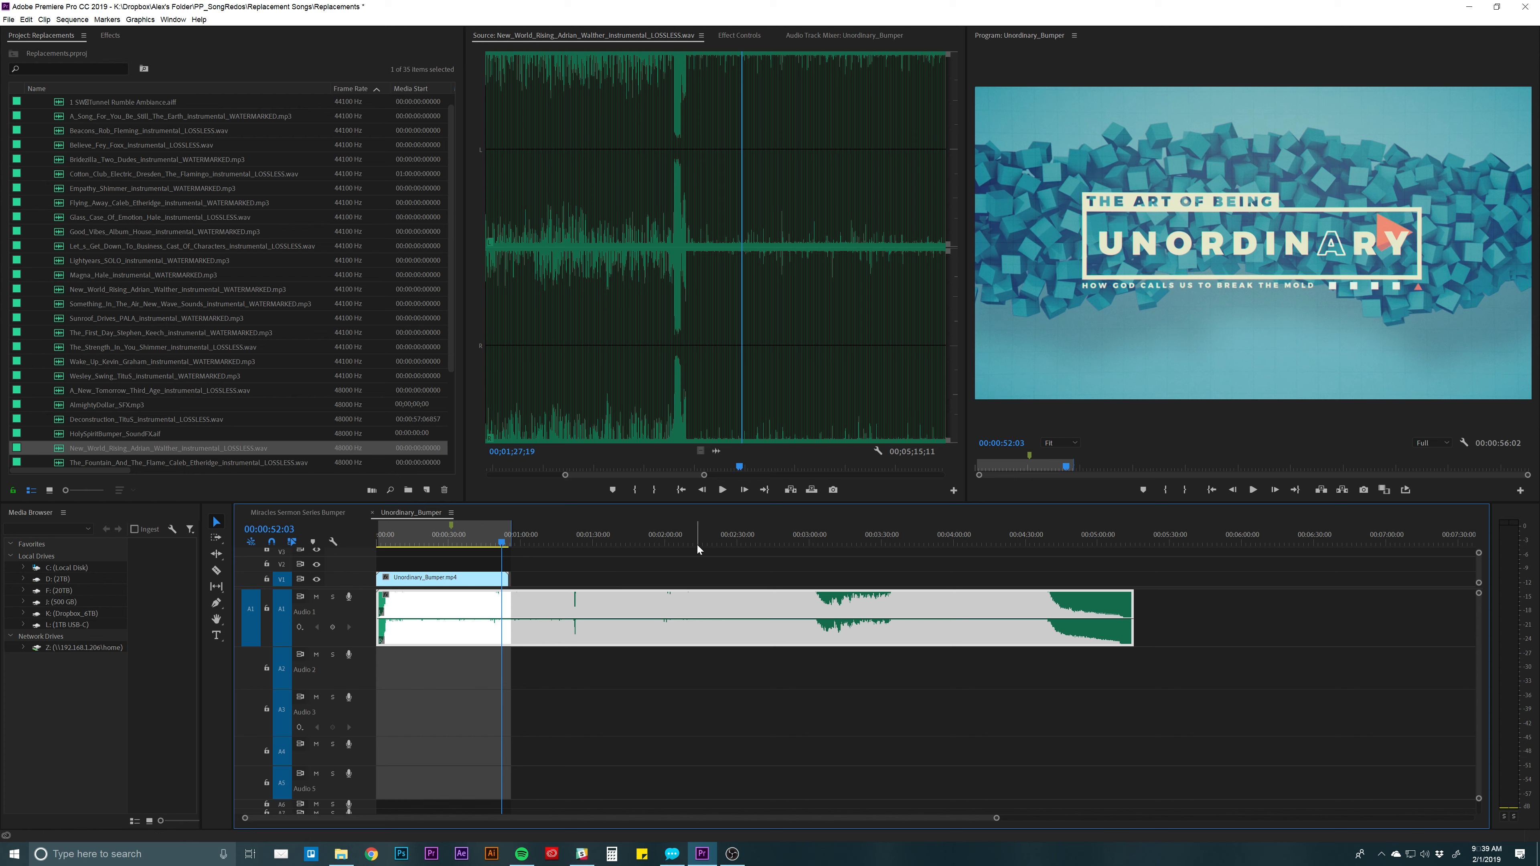
key(ctrl+s)
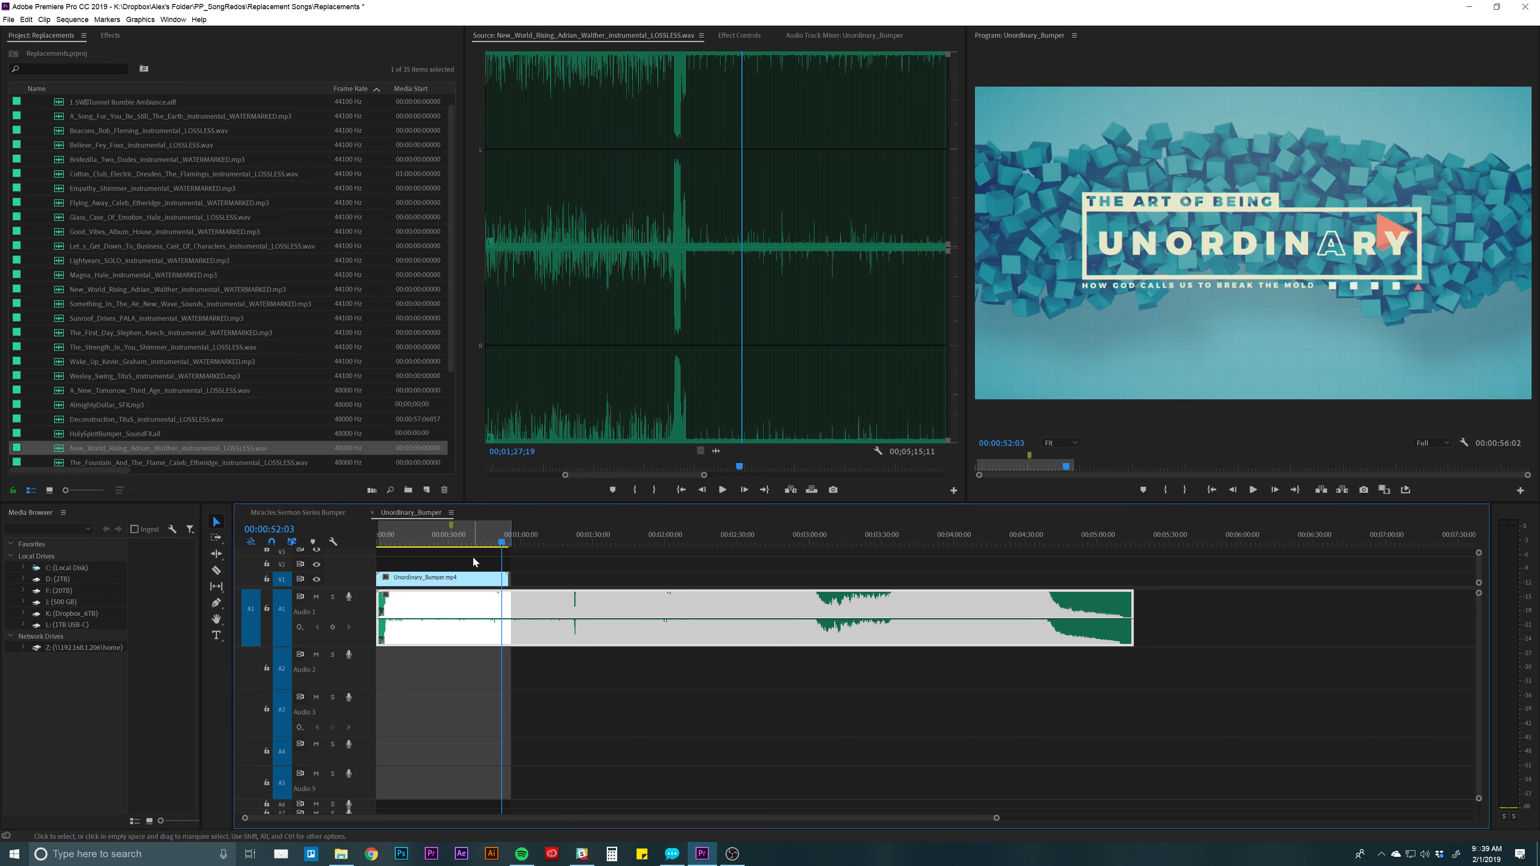
Play the bumper with the song from the opening, then preview the section approaching the marker.
click(381, 543)
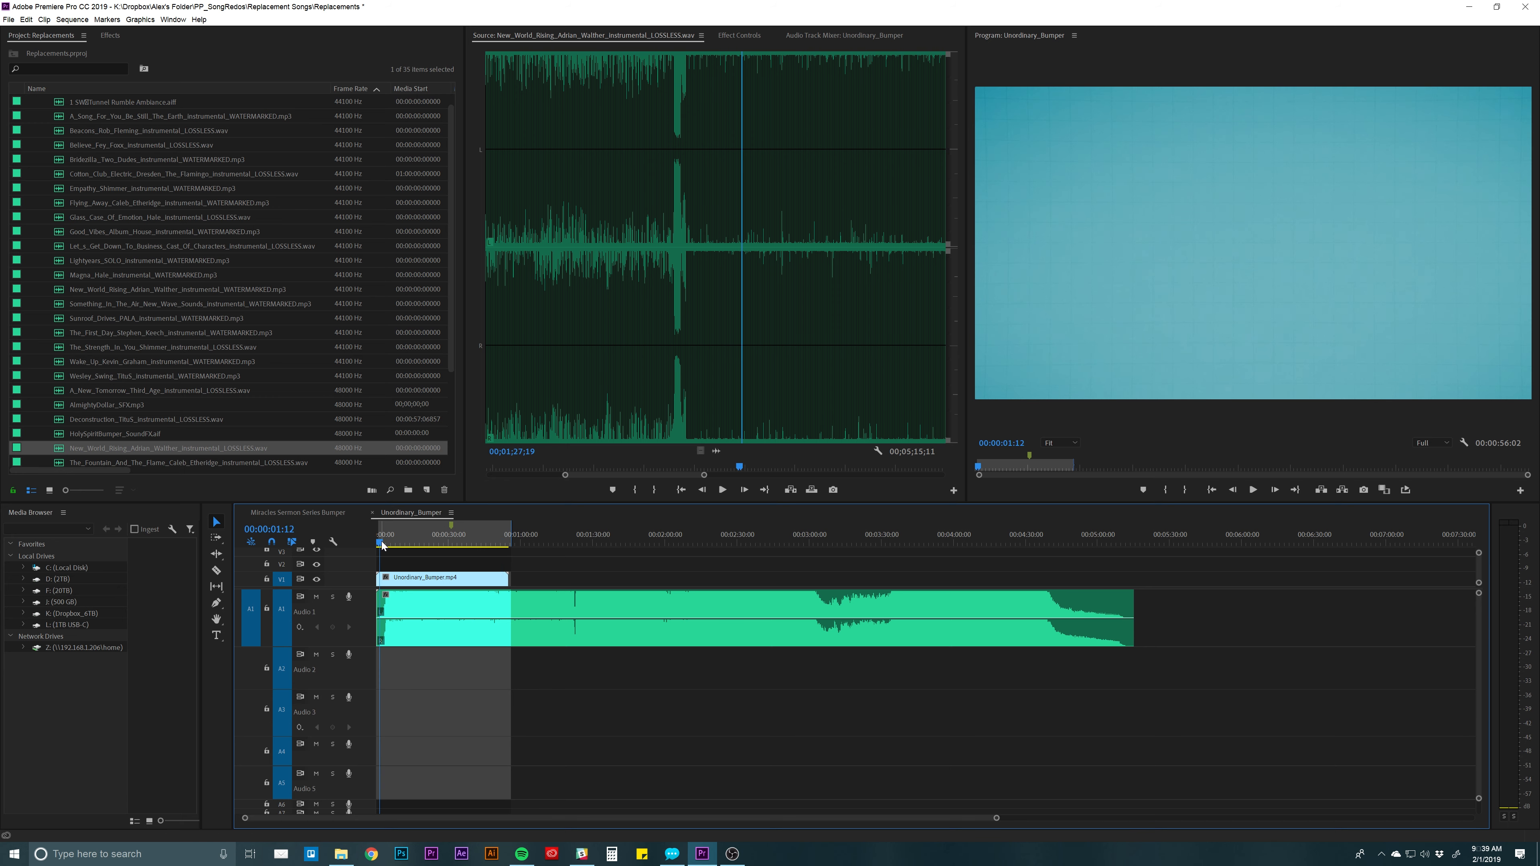
click(379, 544)
key(space)
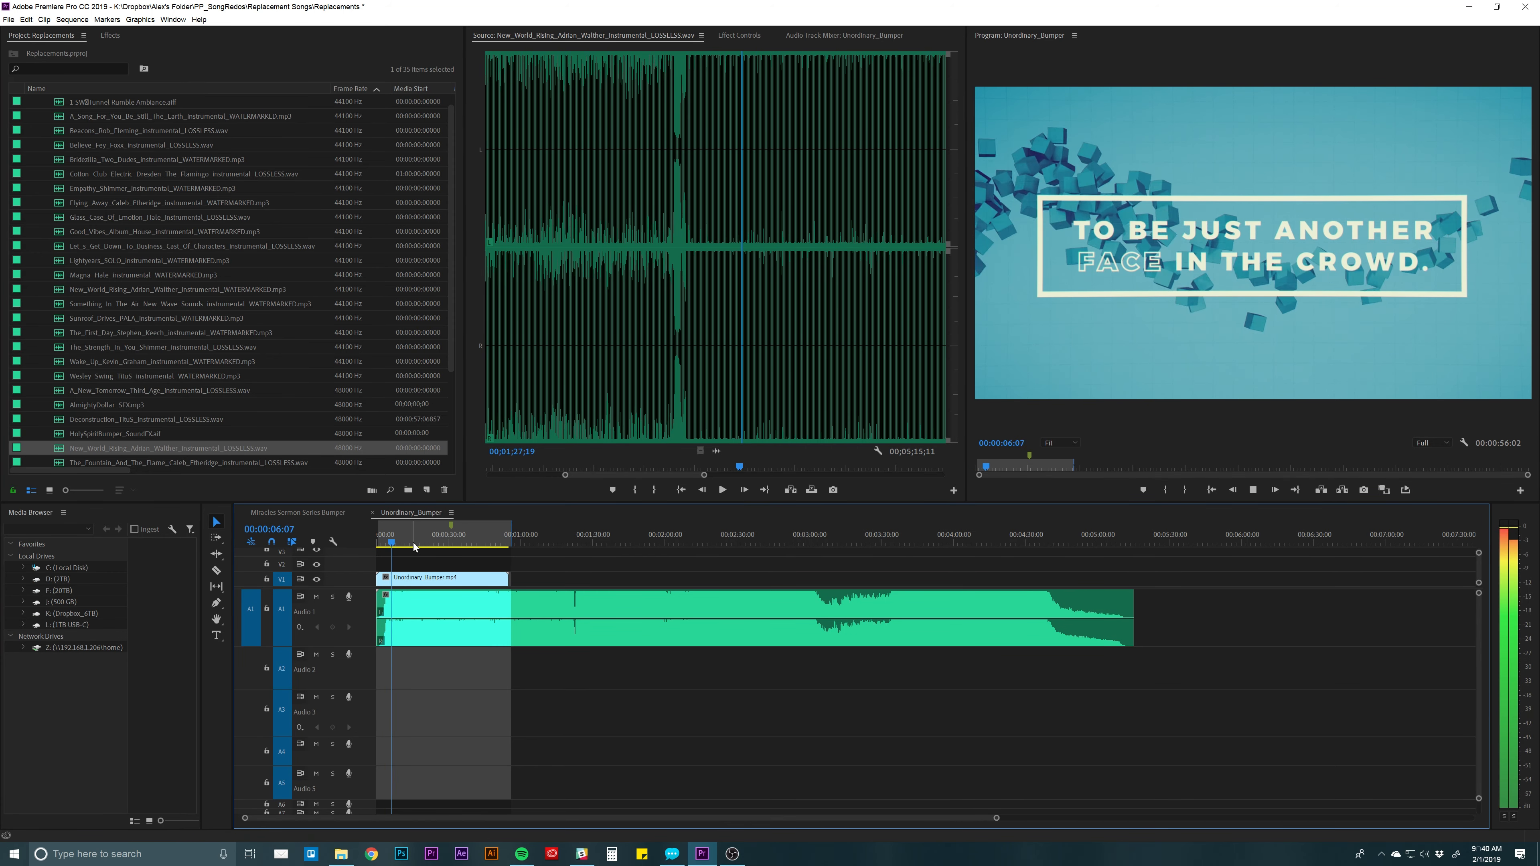
click(438, 542)
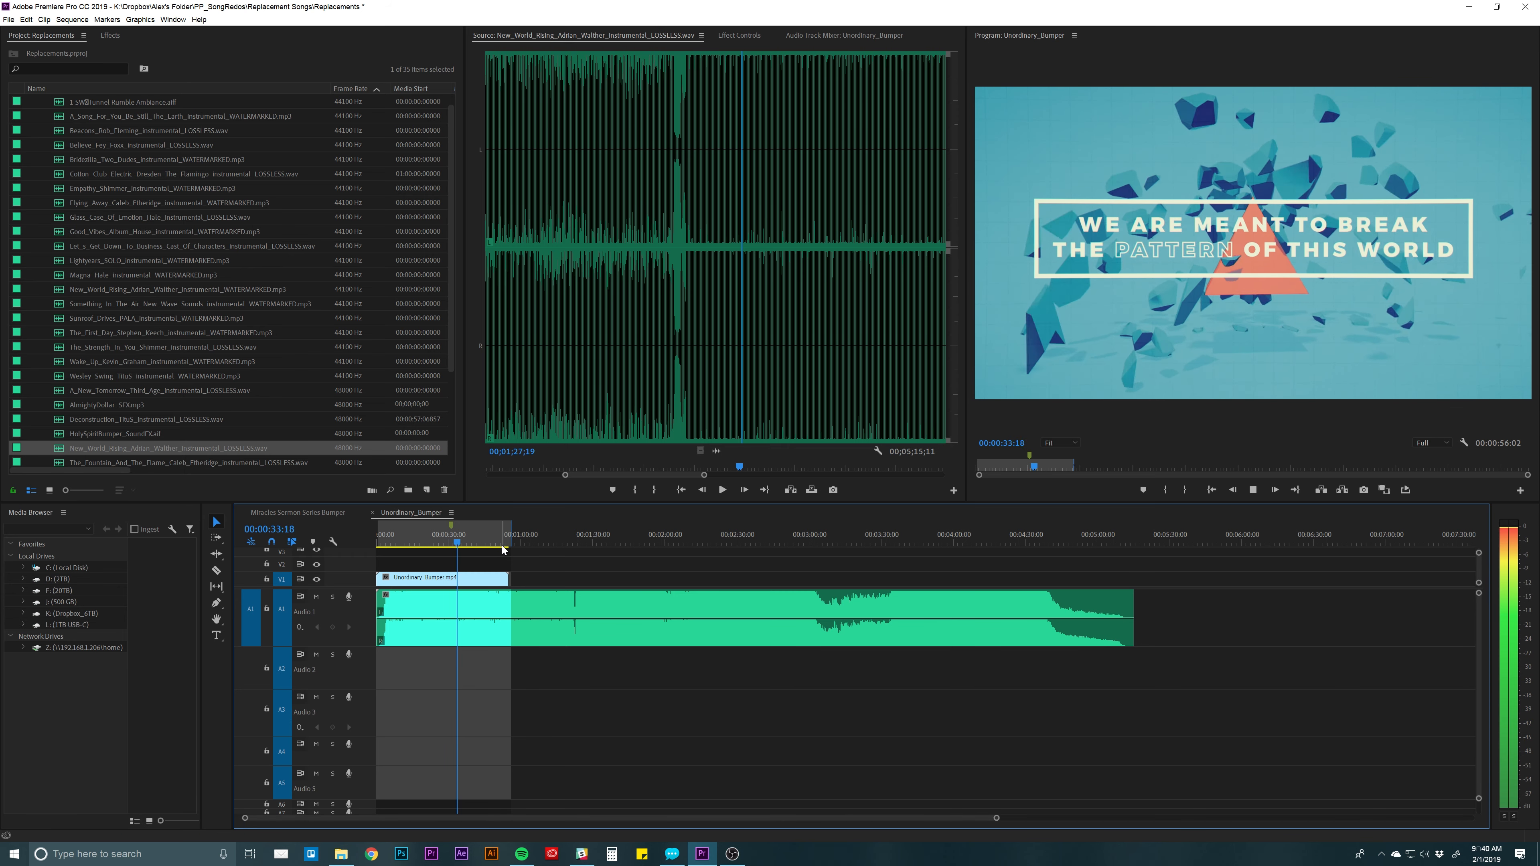
Listen to the song's short break just after 00:01:20, beyond the end of the video.
click(552, 543)
drag(554, 545, 566, 542)
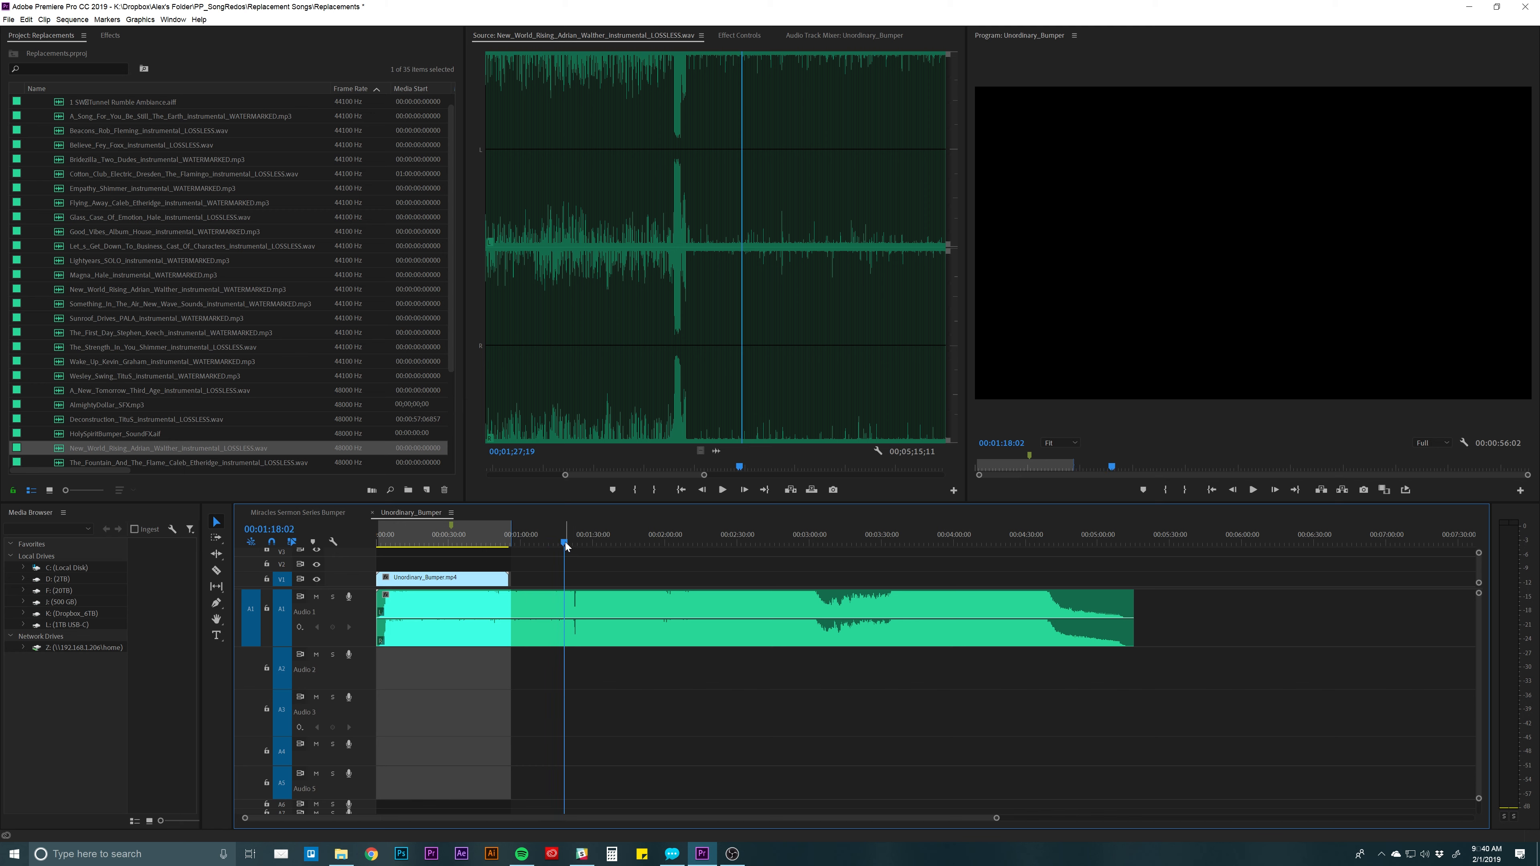
key(equal)
key(equal)
click(961, 541)
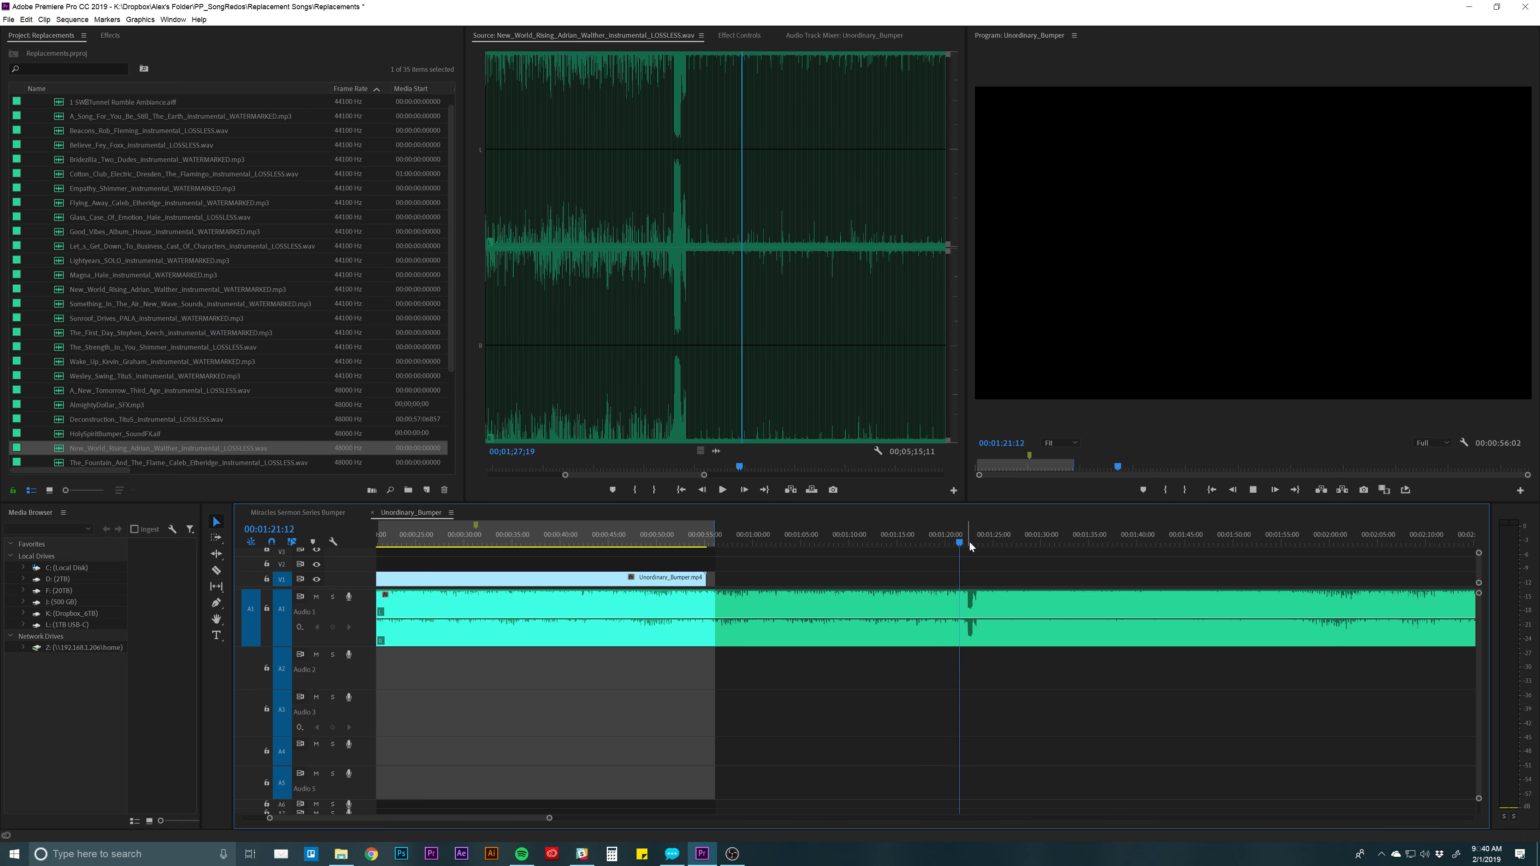
key(space)
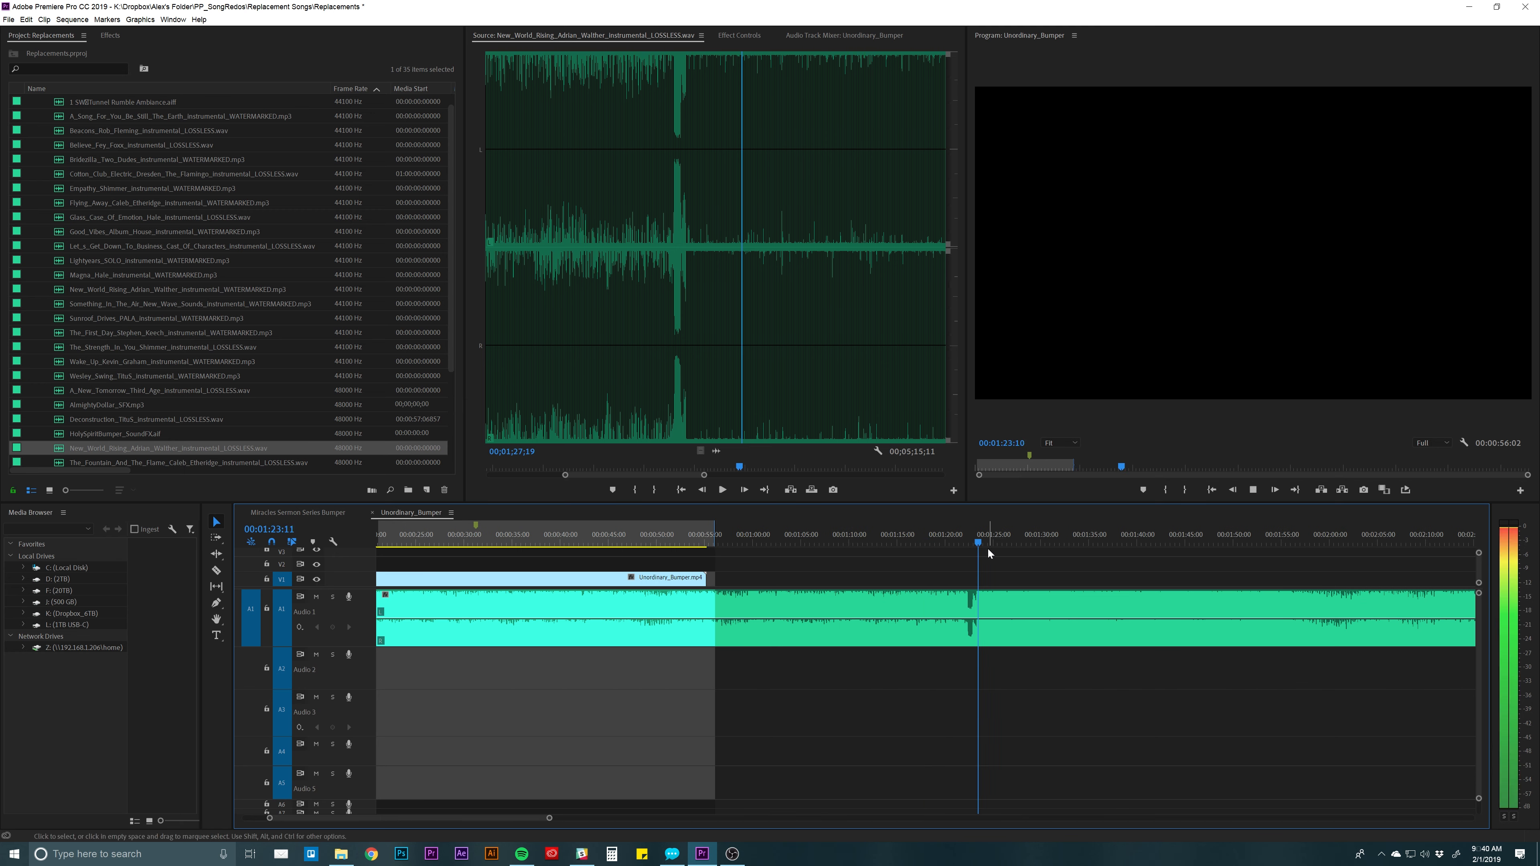
Listen to the song from about 00:03:00, where it drops into its quieter passage.
key(minus)
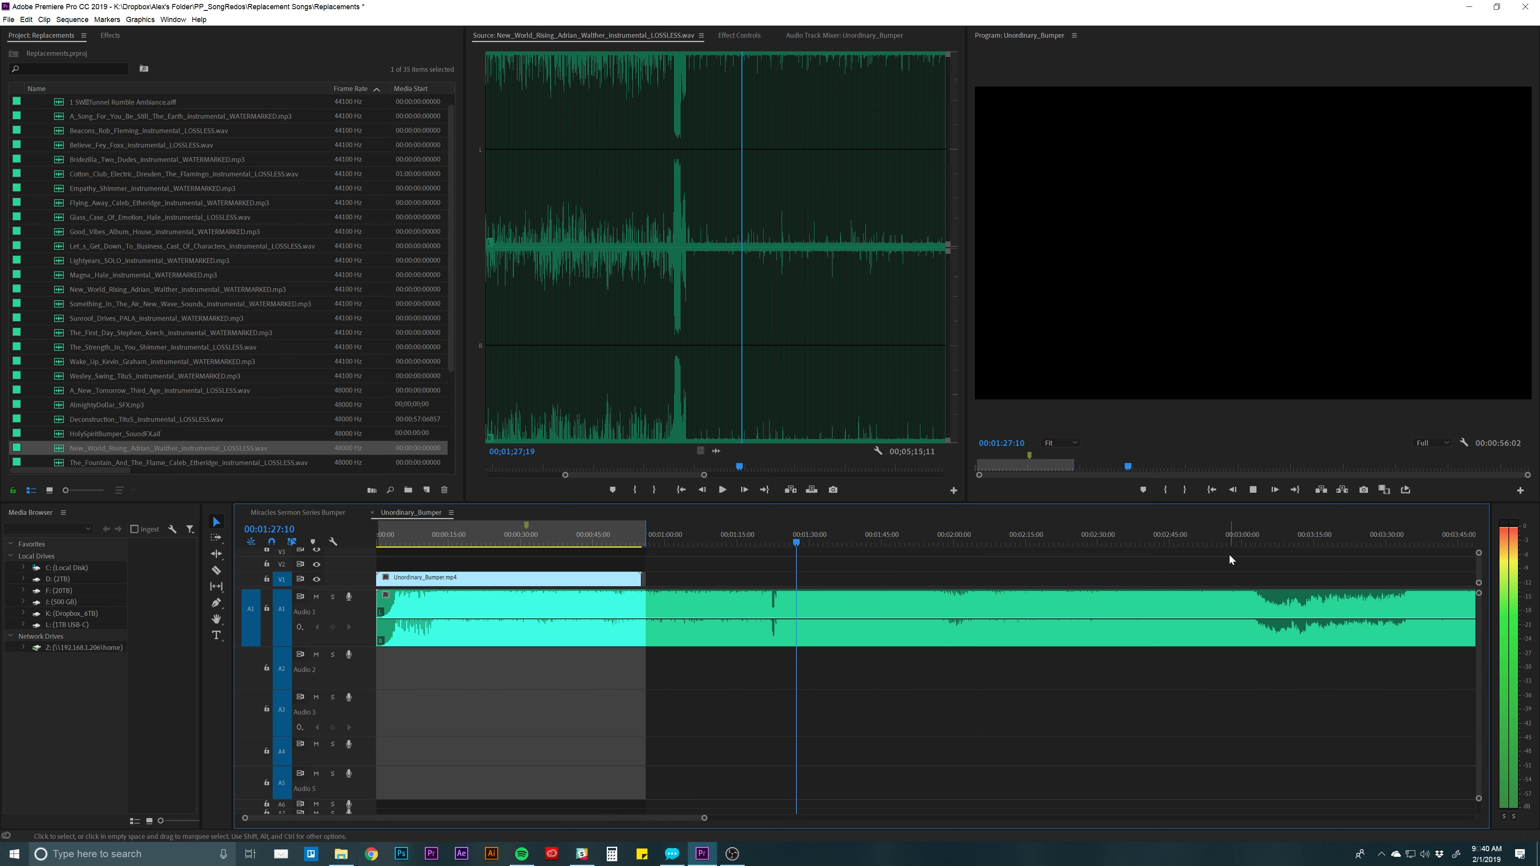
key(space)
click(1231, 541)
click(1243, 543)
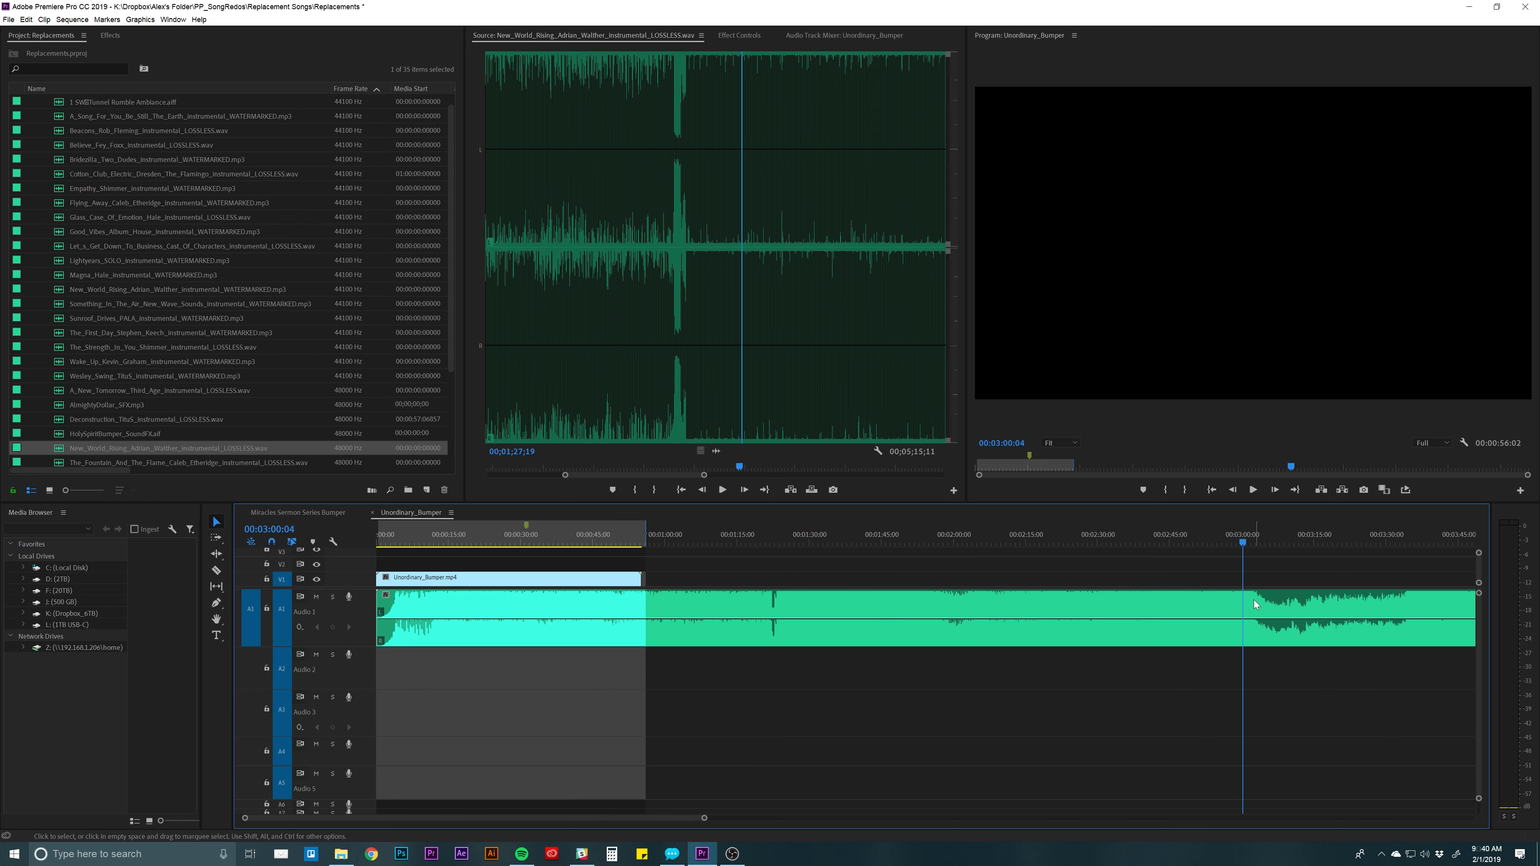
key(space)
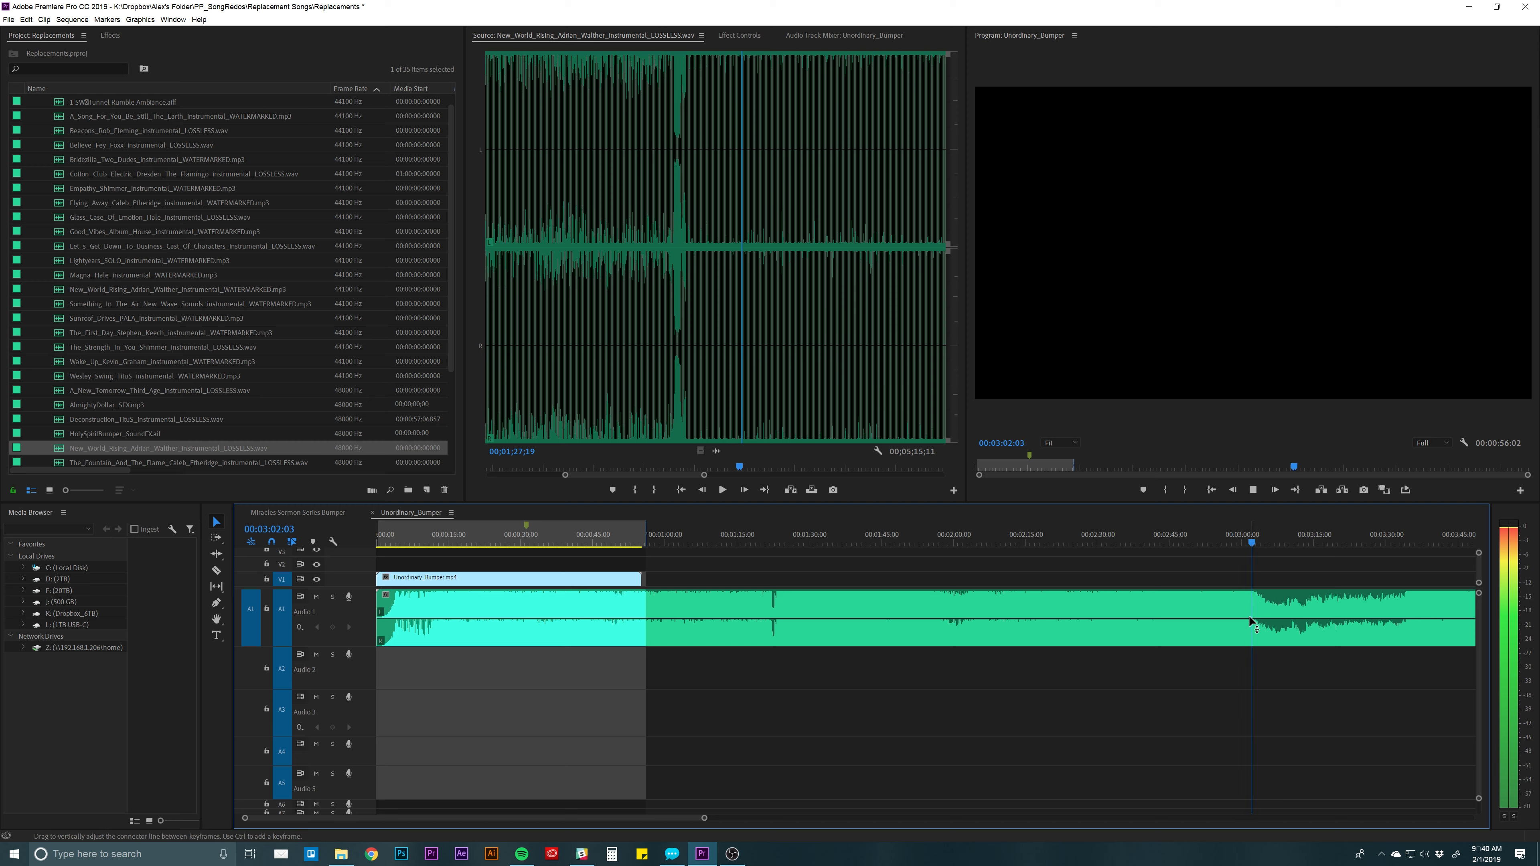
key(space)
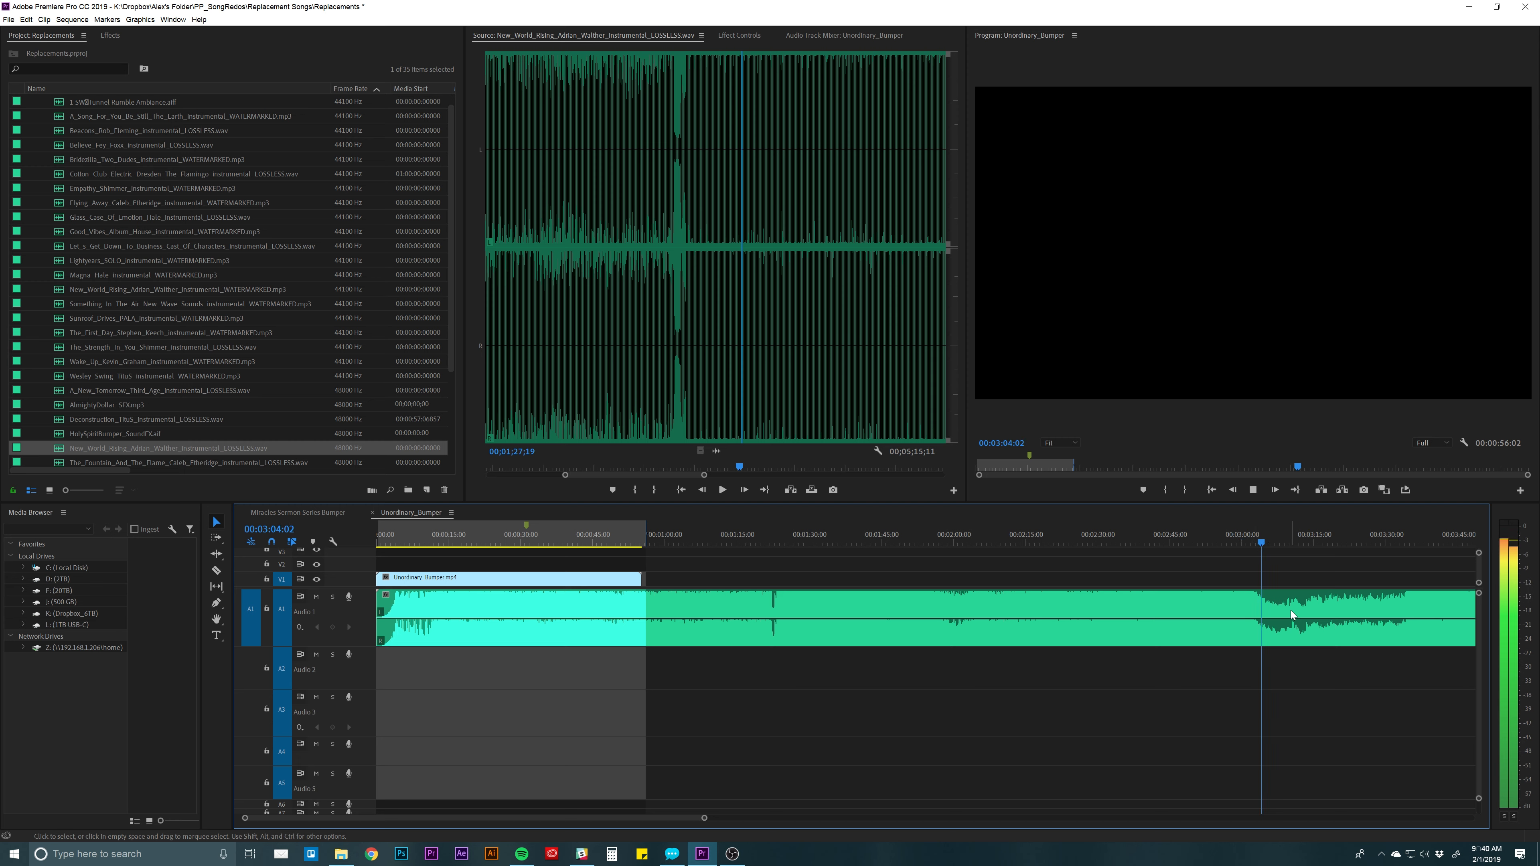
Listen to the song's build out of the quiet passage and the start of its closing fade-out.
key(h)
drag(1307, 610, 682, 605)
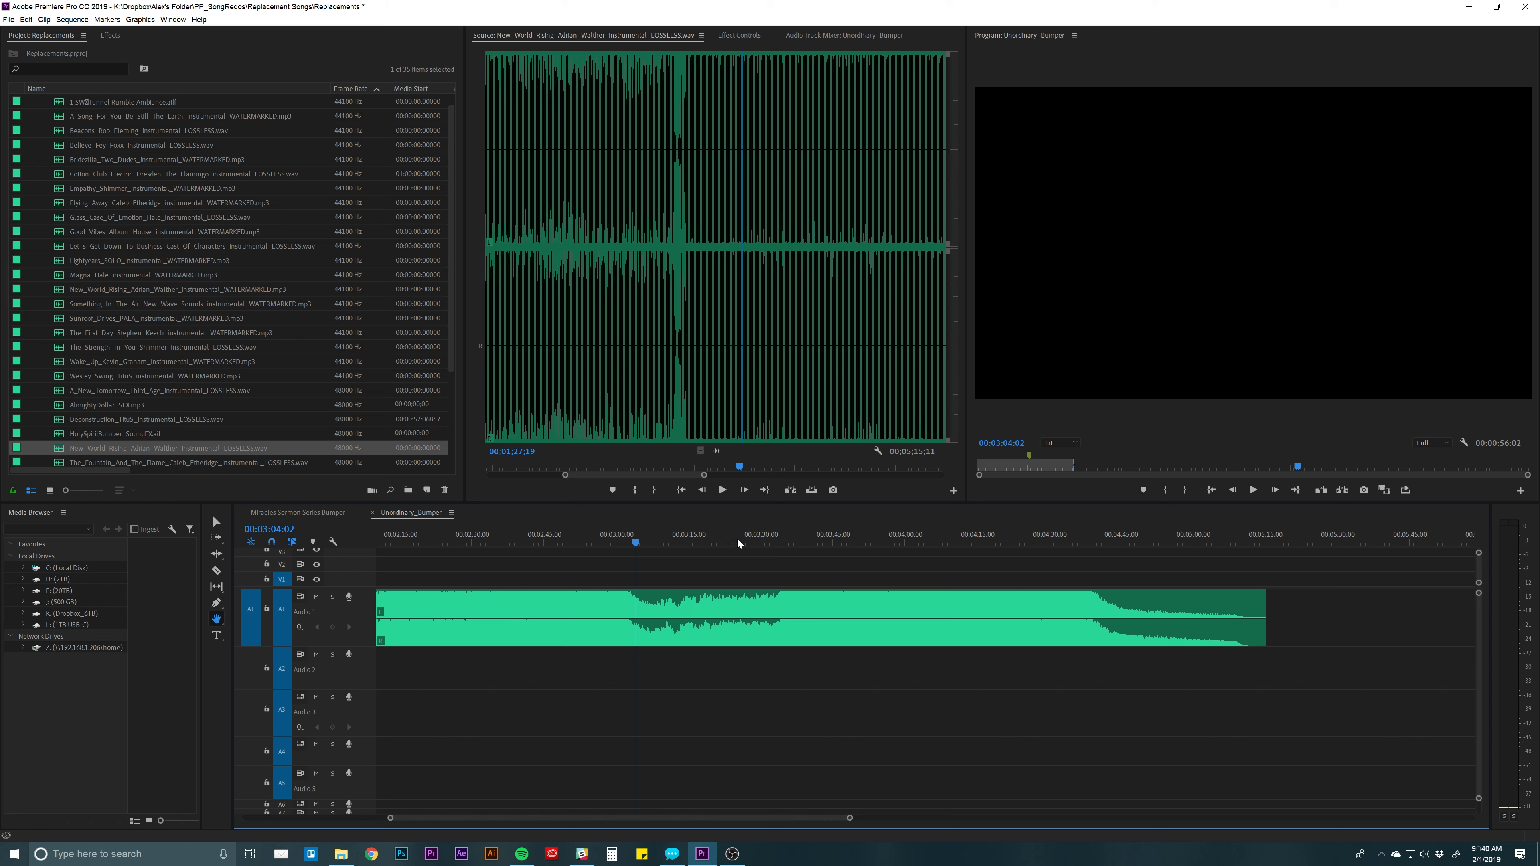
drag(749, 541, 773, 545)
key(space)
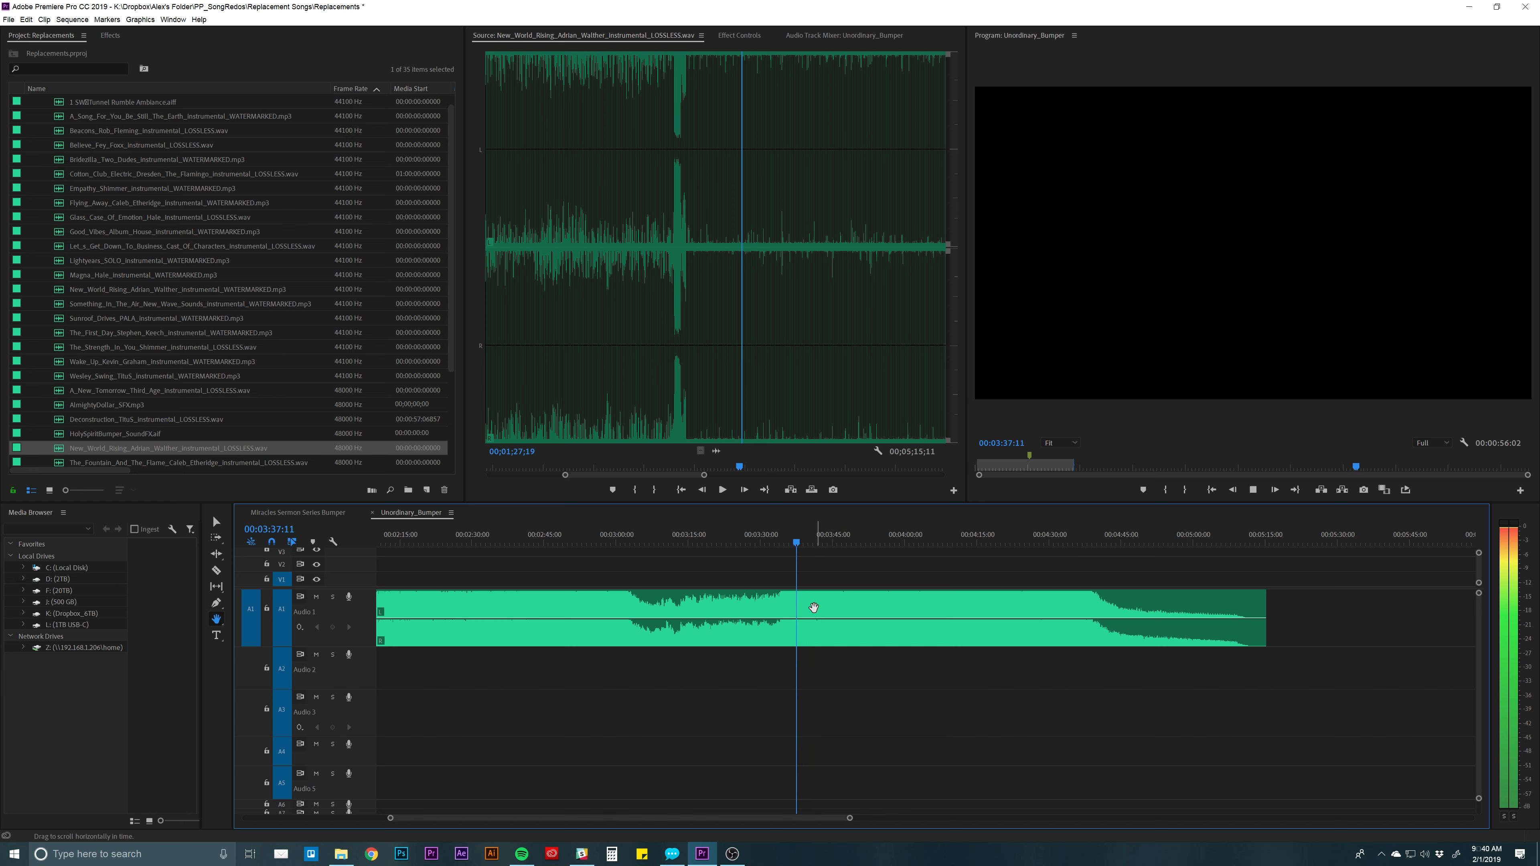
click(1080, 543)
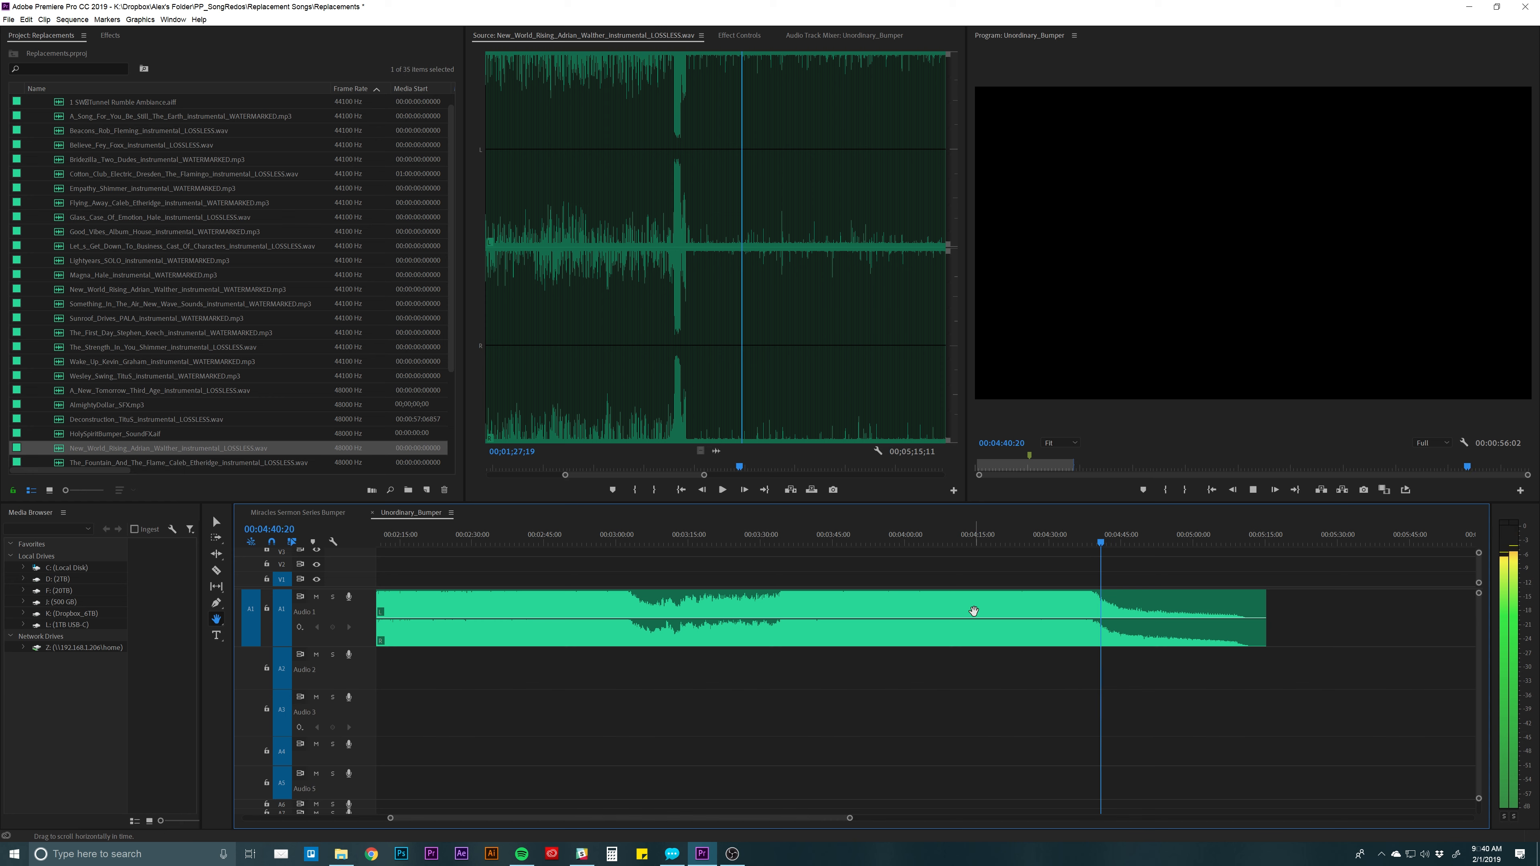
key(minus)
key(space)
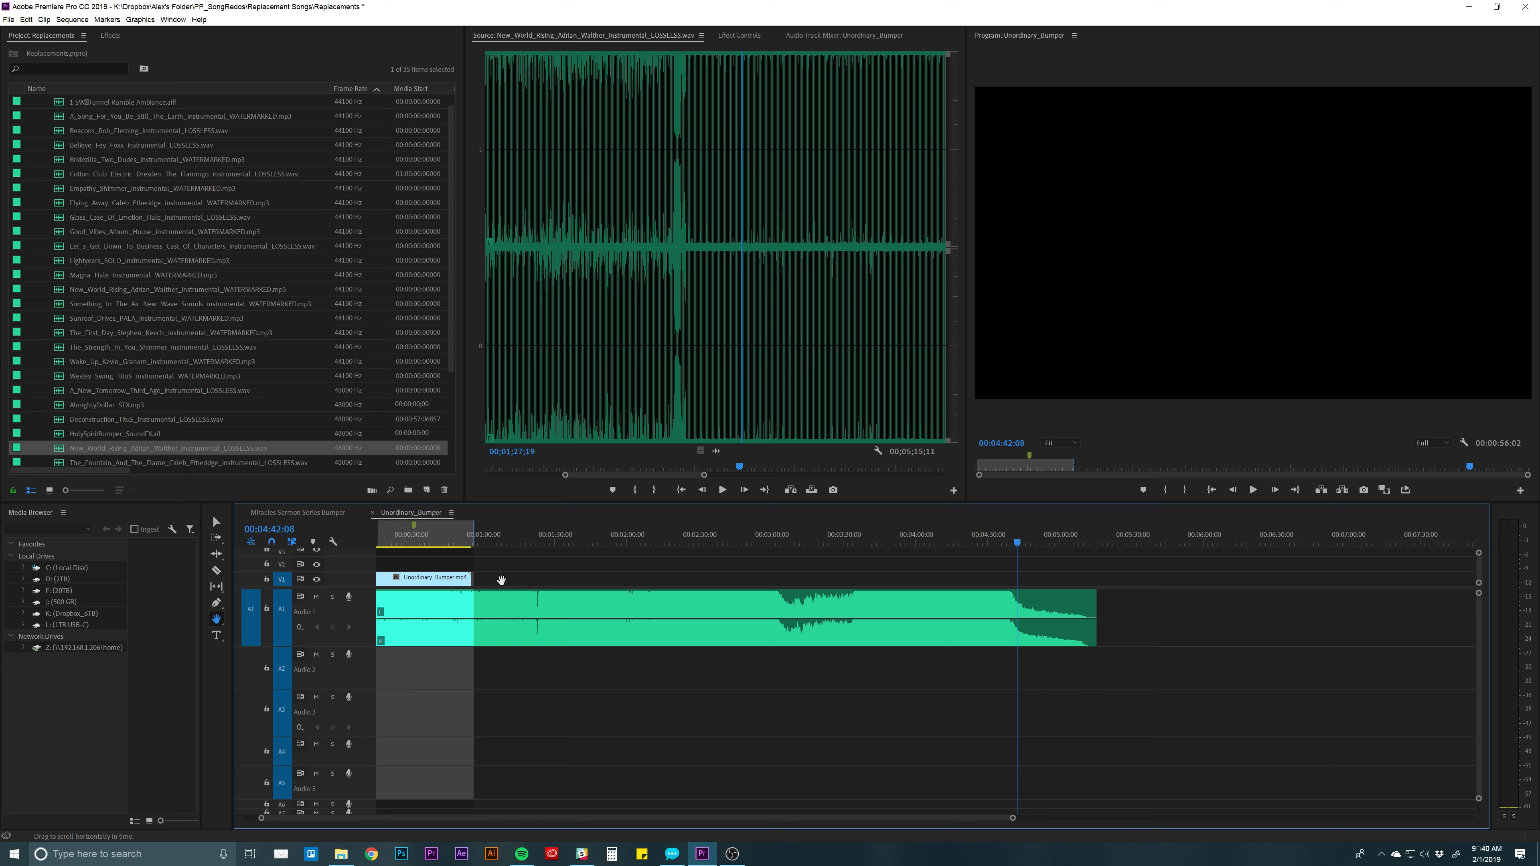
Return to the bumper section and scrub the video between about 00:00:23:07 and 00:00:28:22.
click(430, 545)
key(equal)
key(equal)
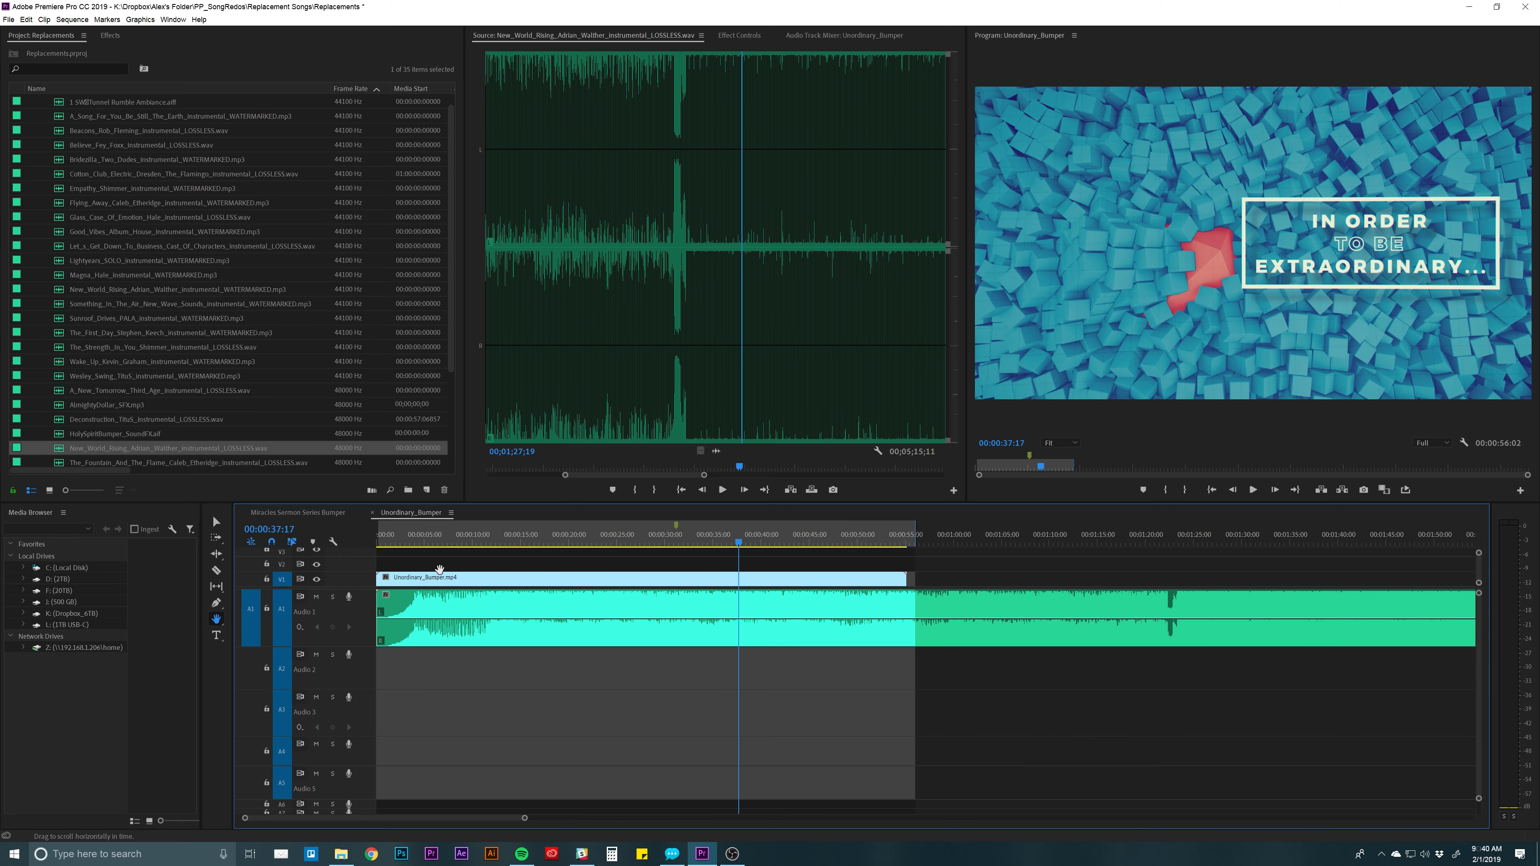
key(v)
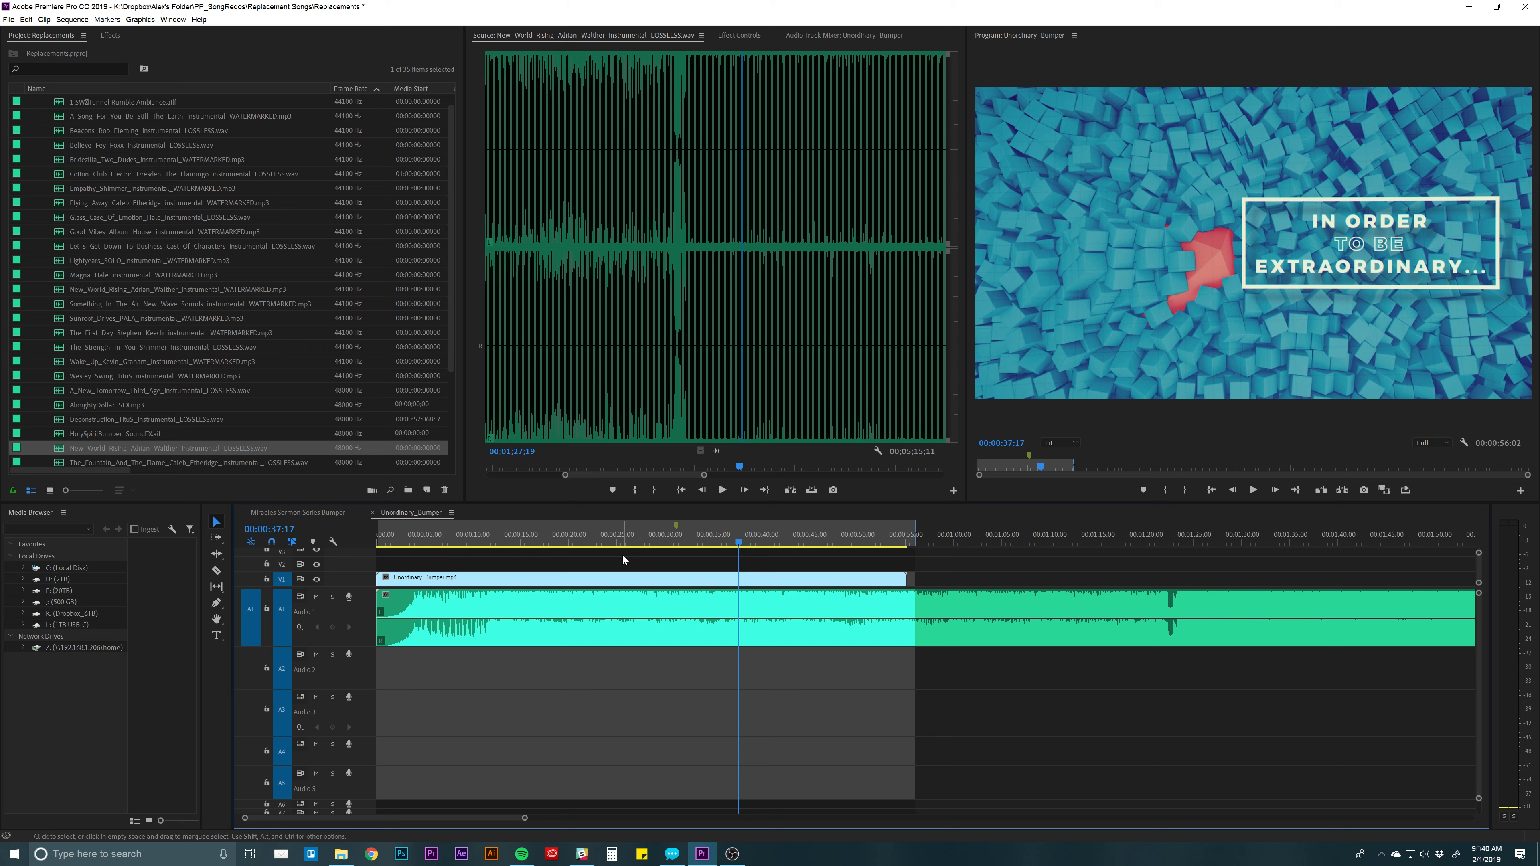
click(601, 546)
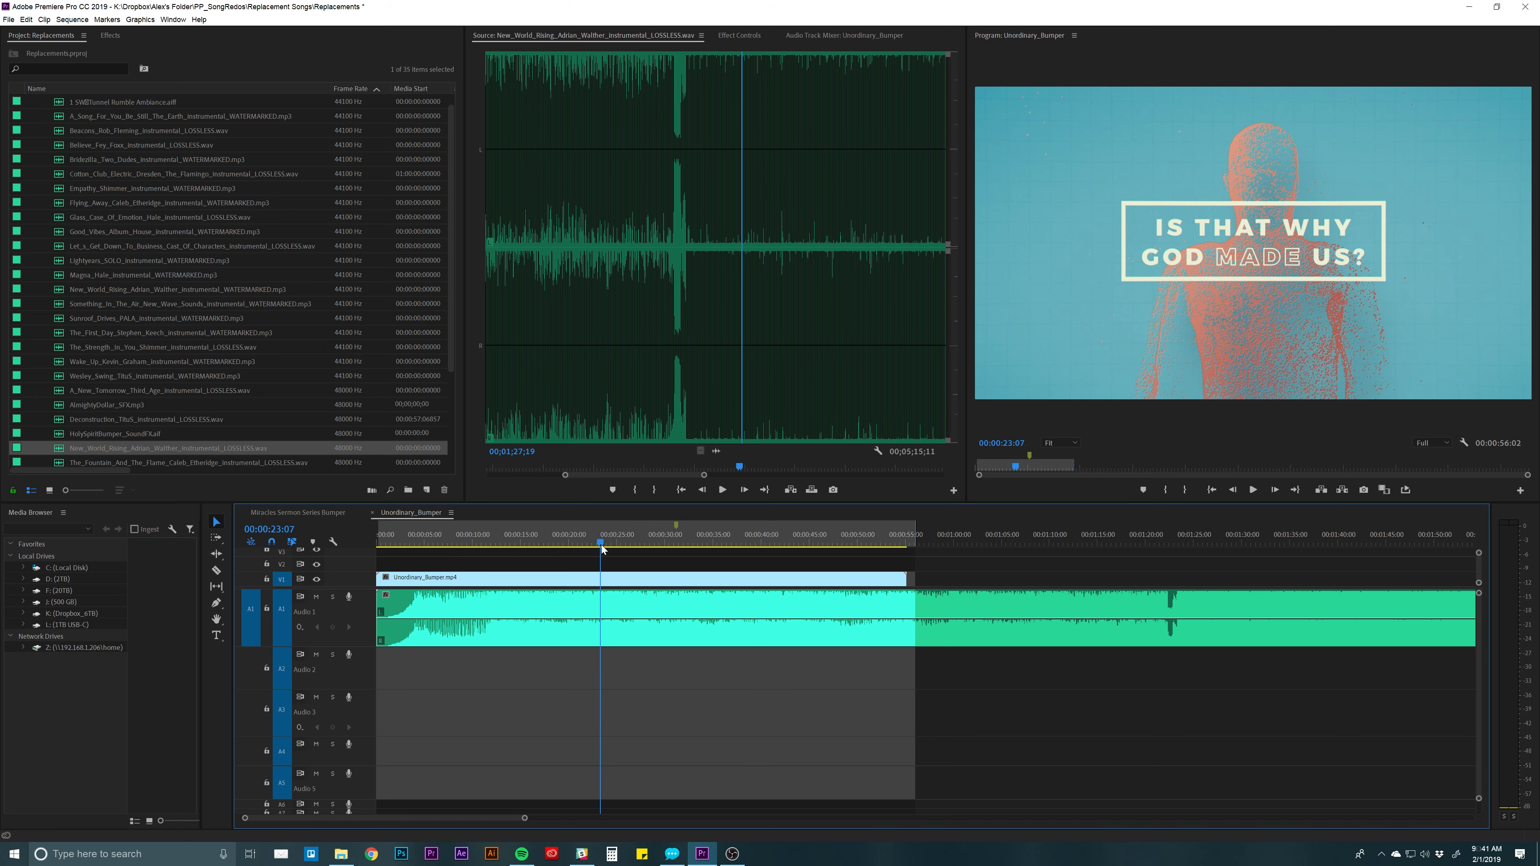
drag(602, 546, 656, 544)
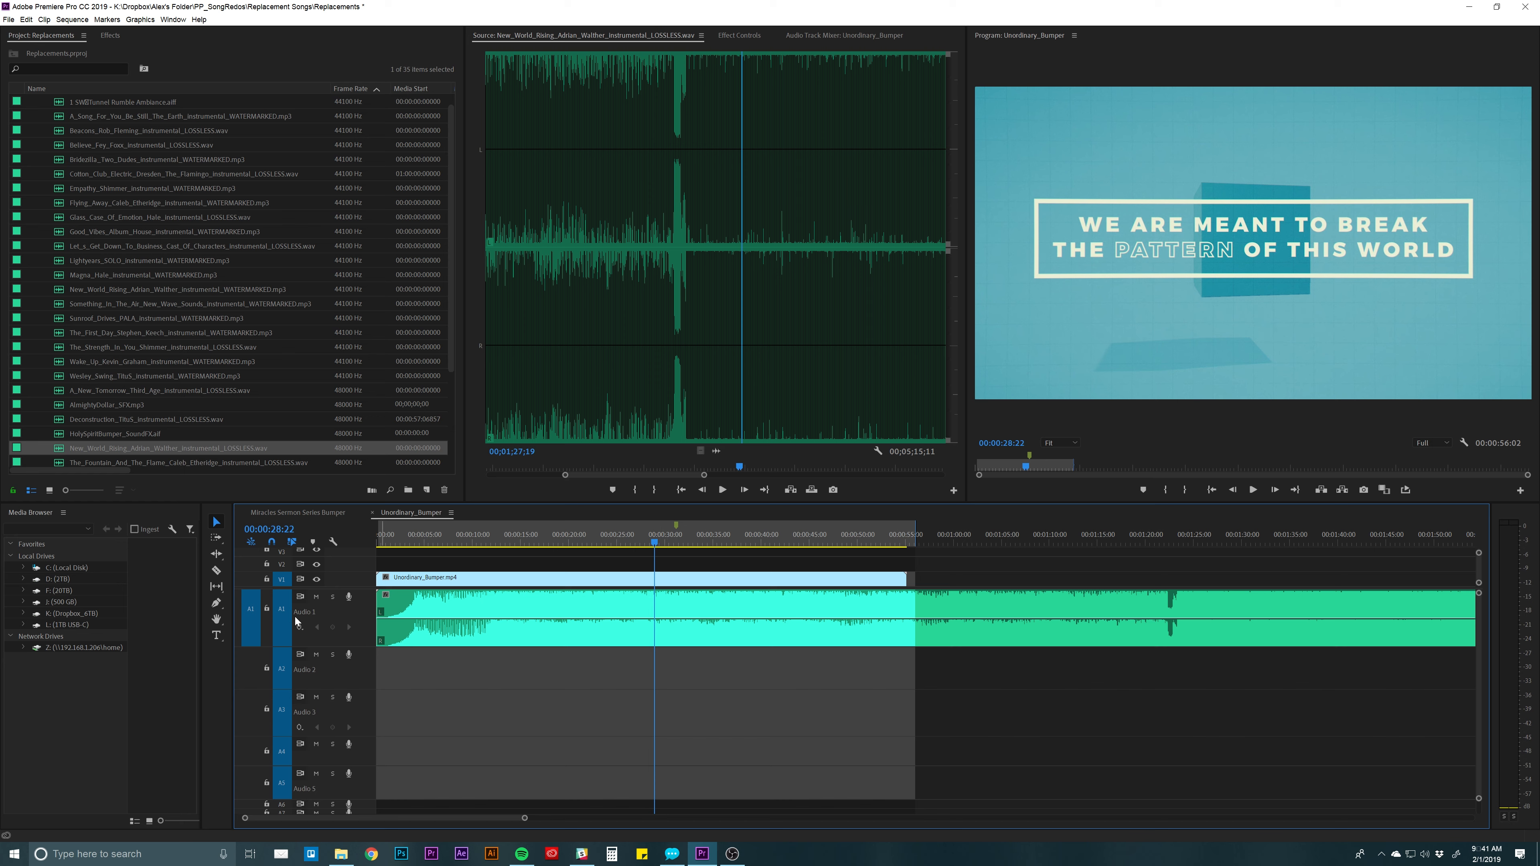
Mute Audio 1 and play the bumper's "We are meant to break the pattern of this world" section without music.
click(316, 597)
click(622, 546)
key(space)
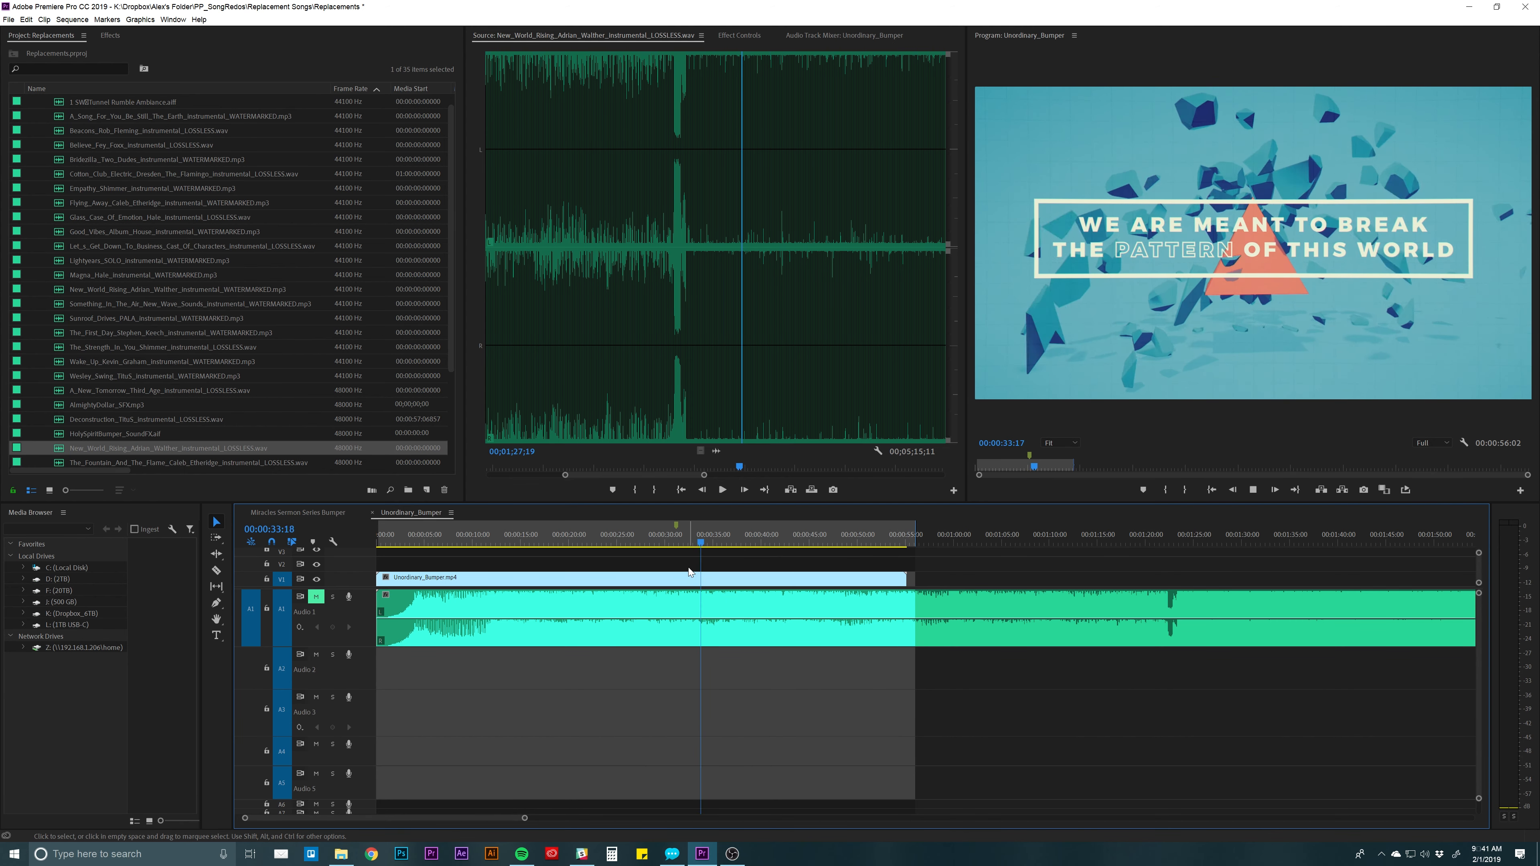
key(space)
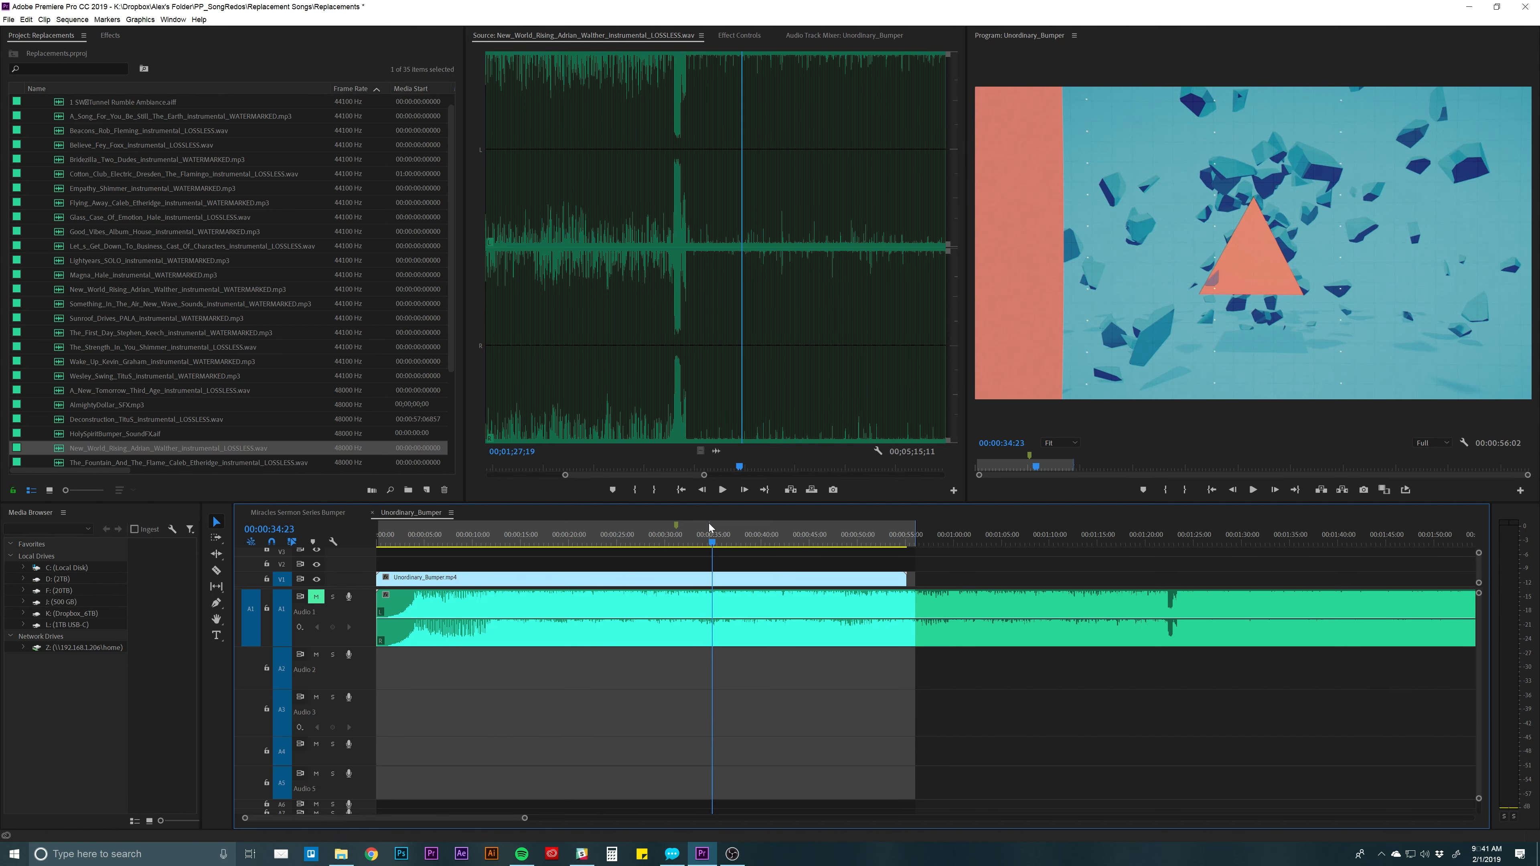
Unmute Audio 1, ripple trim the song's opening up to 00:00:01:03, and play the bumper with its music.
click(394, 542)
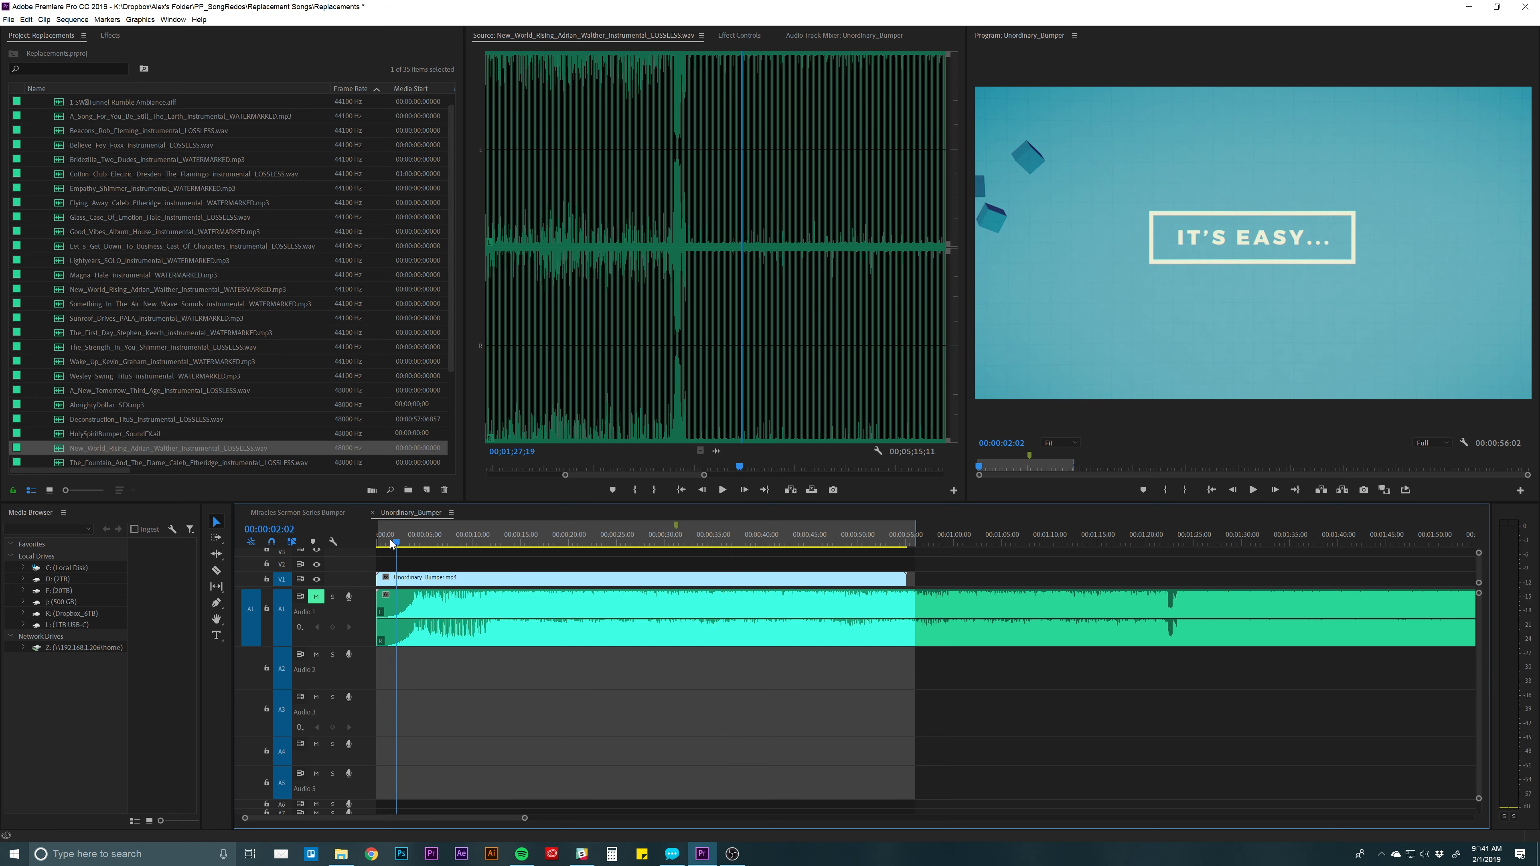
key(backslash)
click(399, 593)
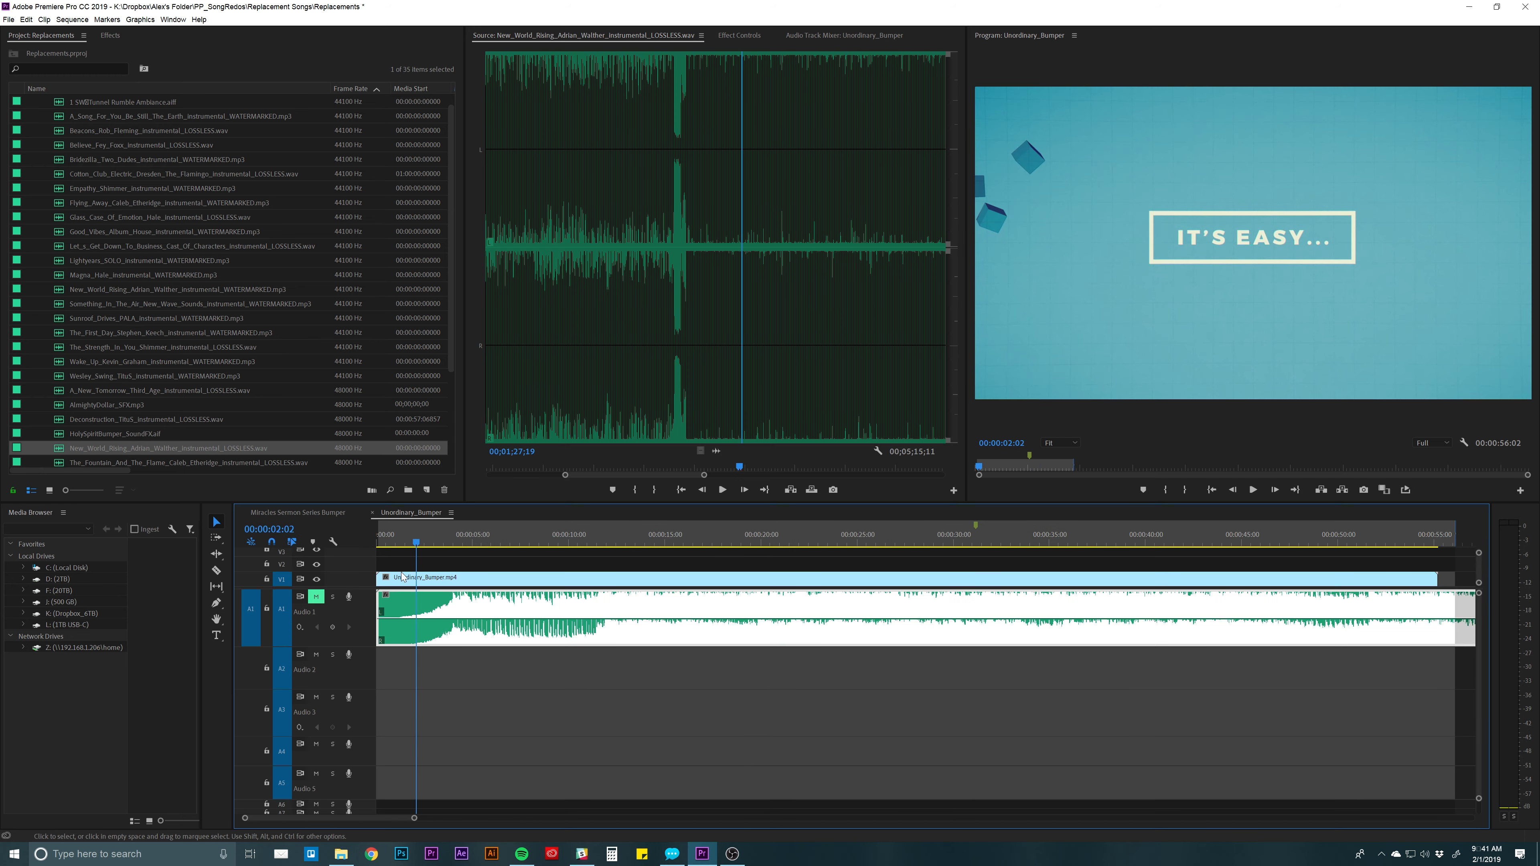
click(399, 545)
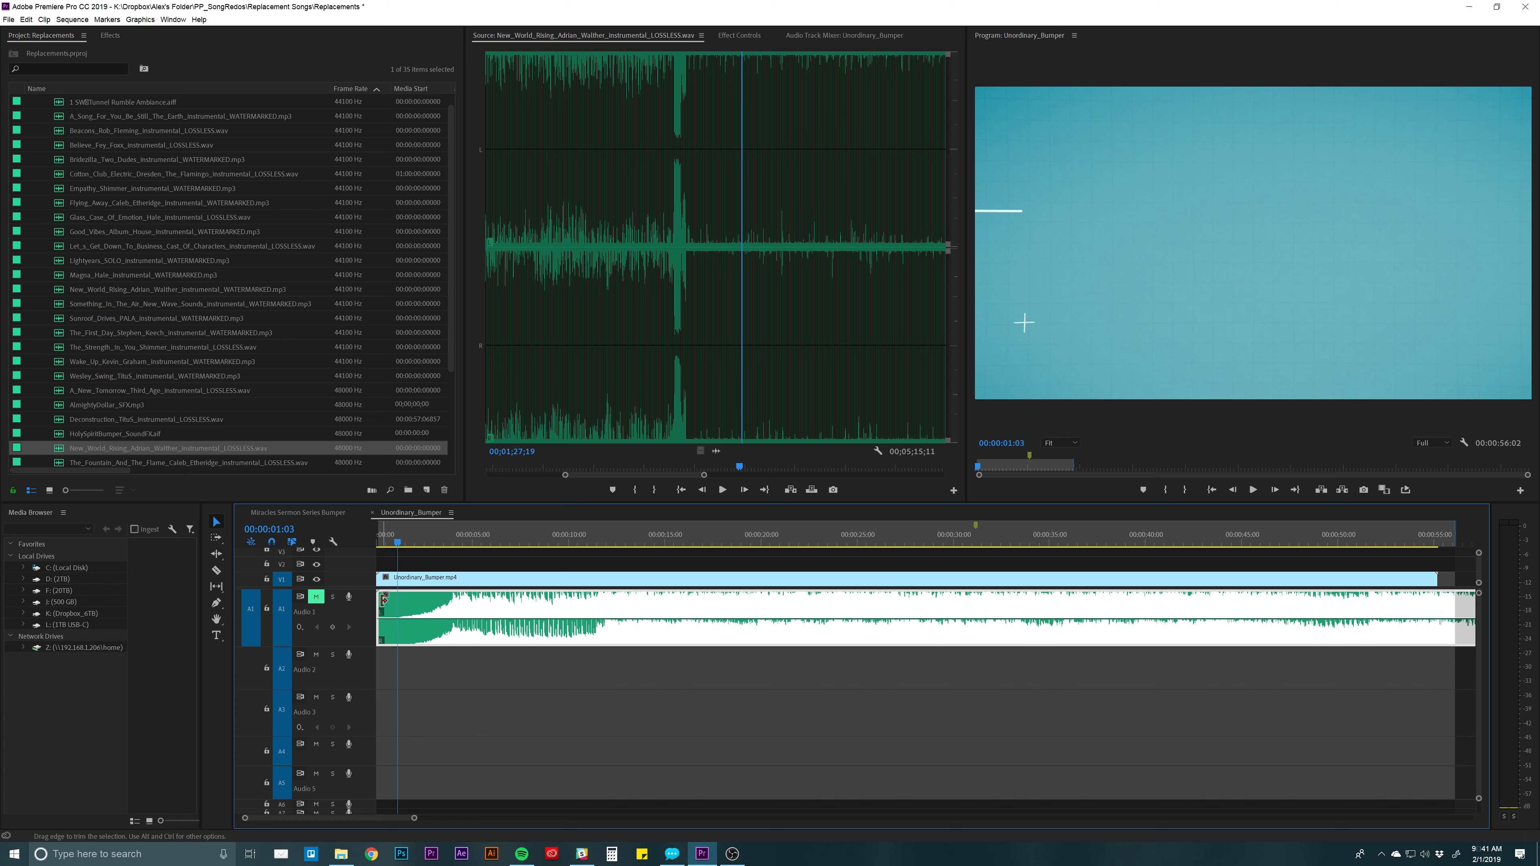
click(317, 598)
drag(380, 602, 404, 601)
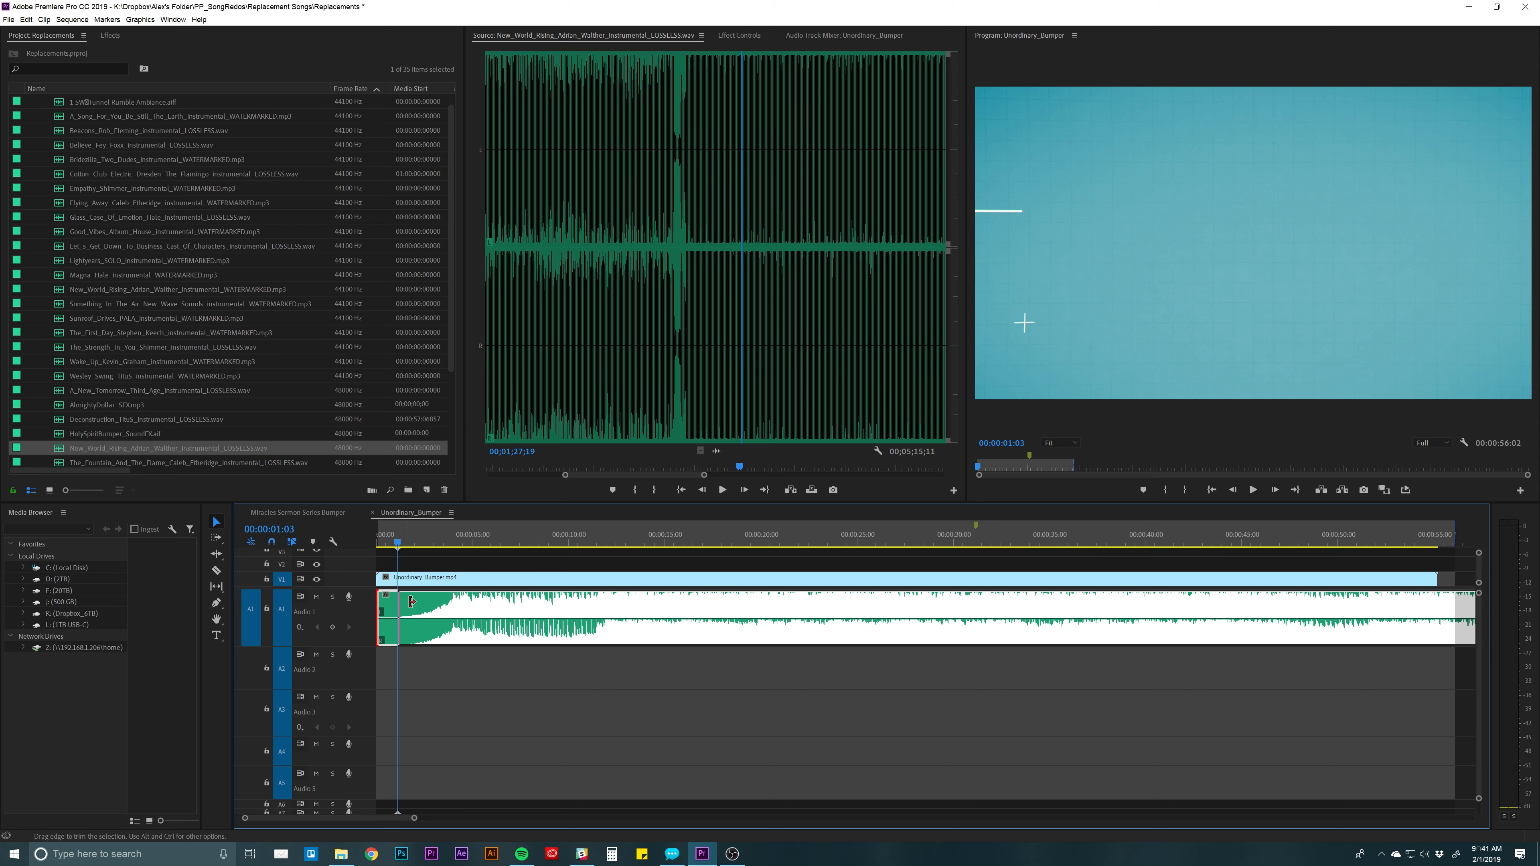
click(438, 685)
key(space)
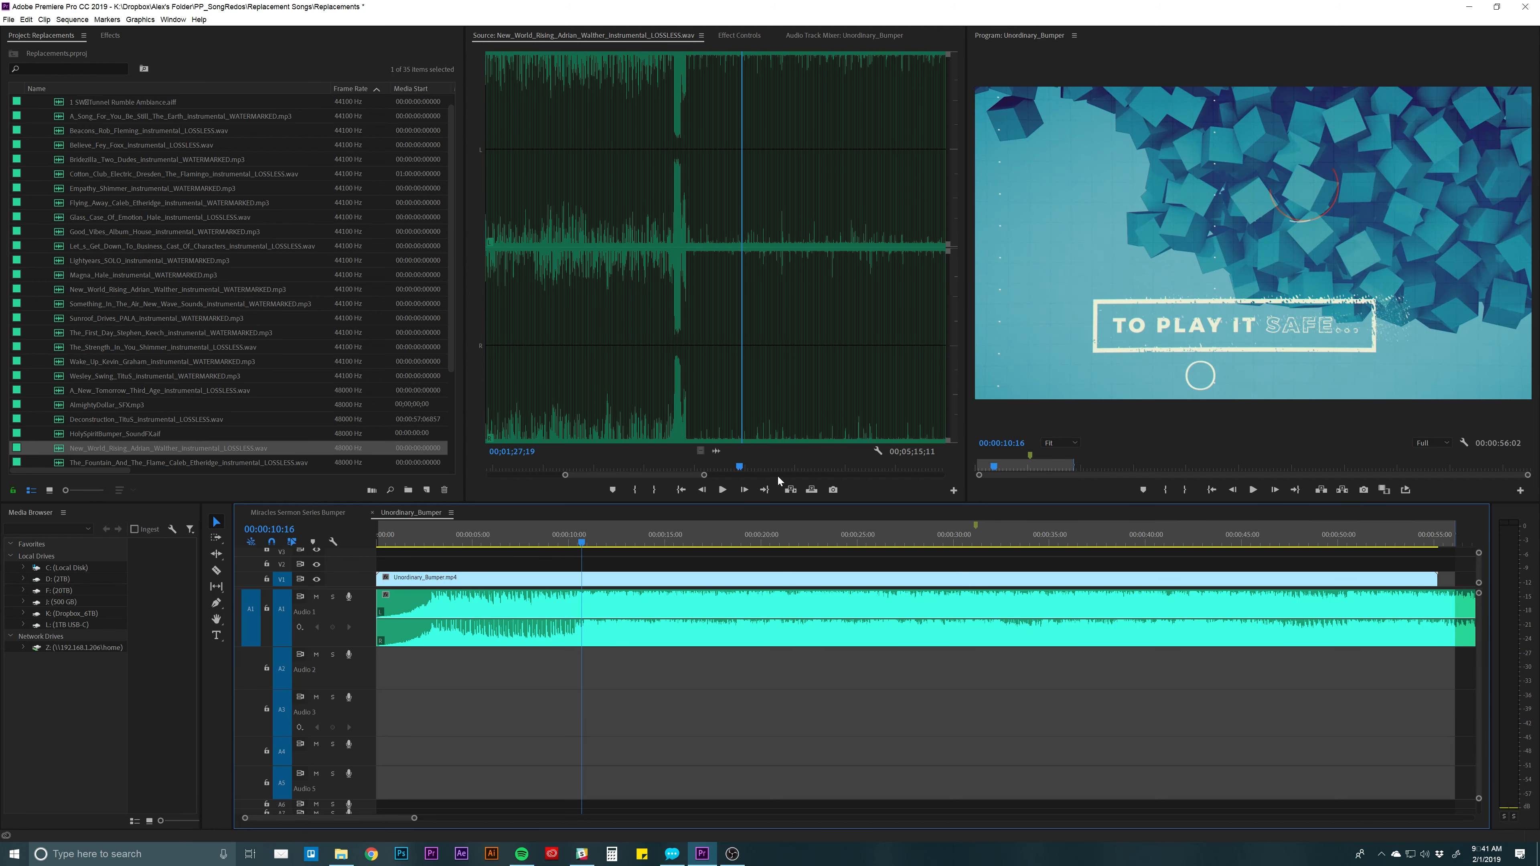
Trim about one more second off the song's opening, slide the song back to the sequence start, and play it.
drag(386, 598, 408, 600)
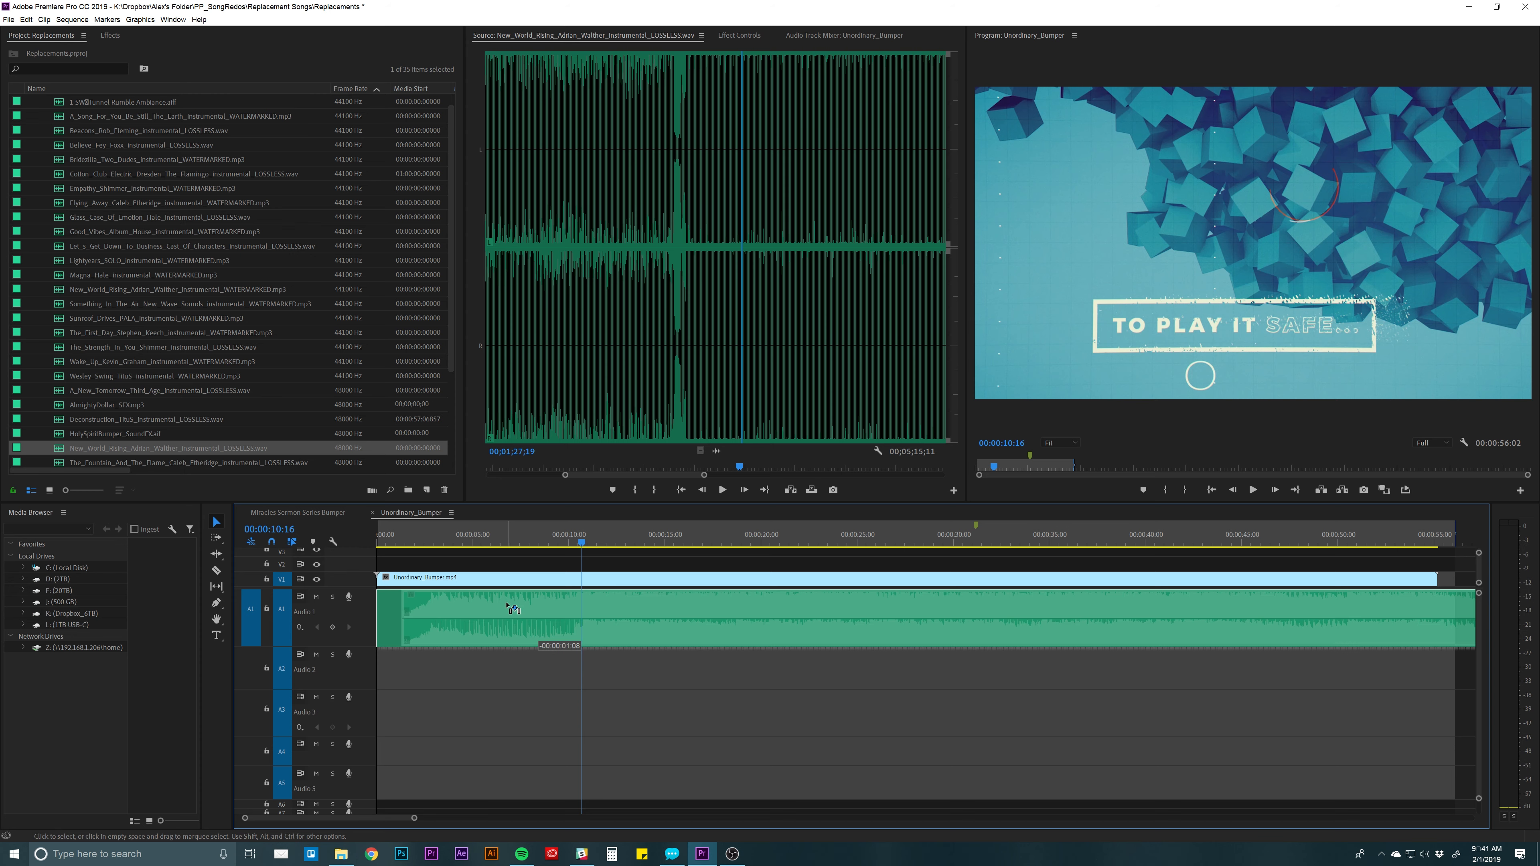
click(430, 674)
drag(396, 538, 348, 547)
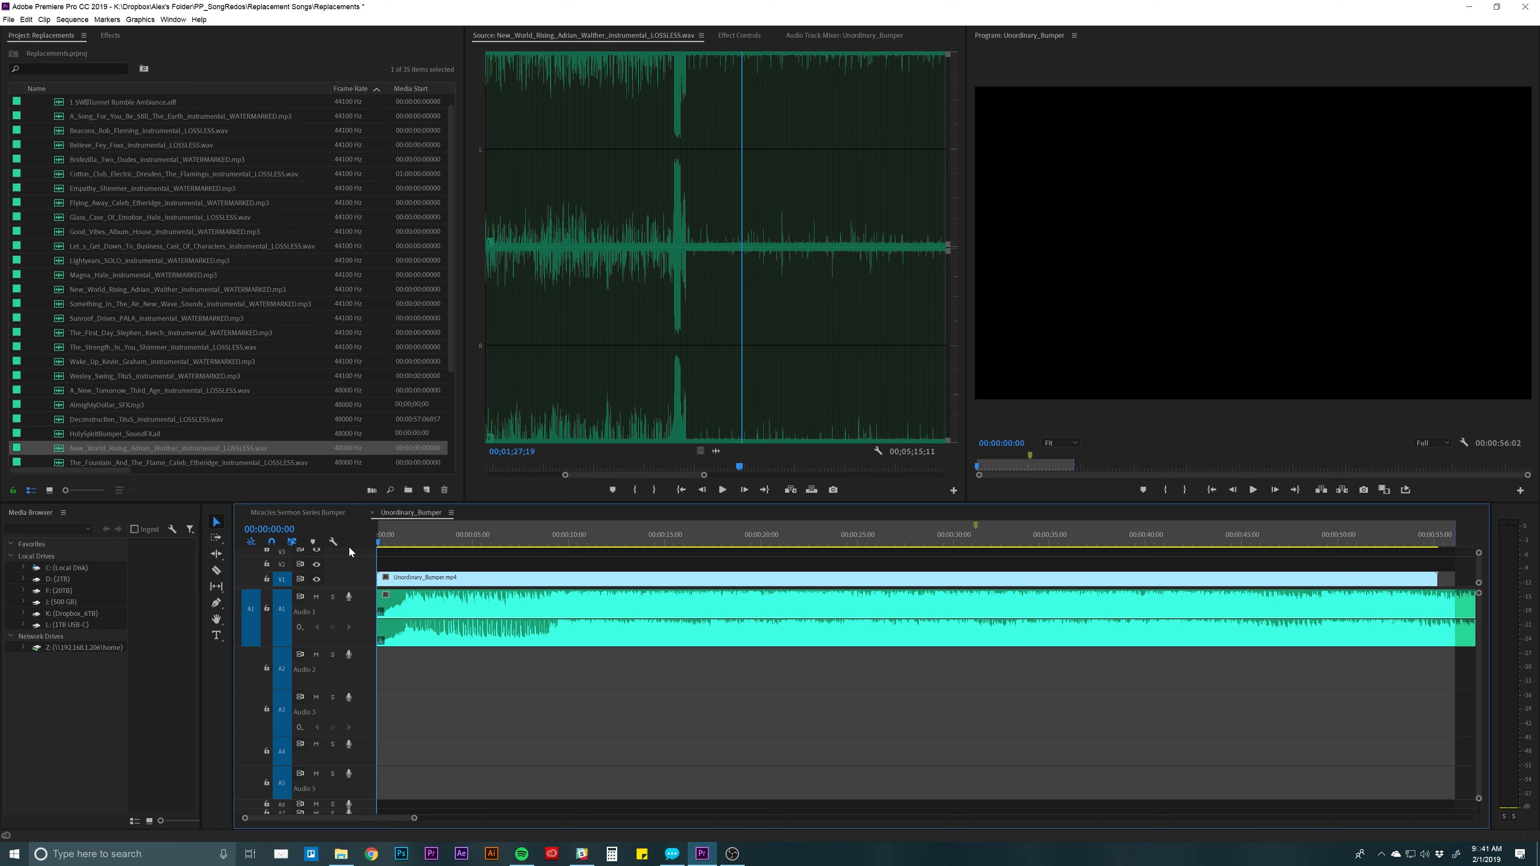
key(space)
click(539, 547)
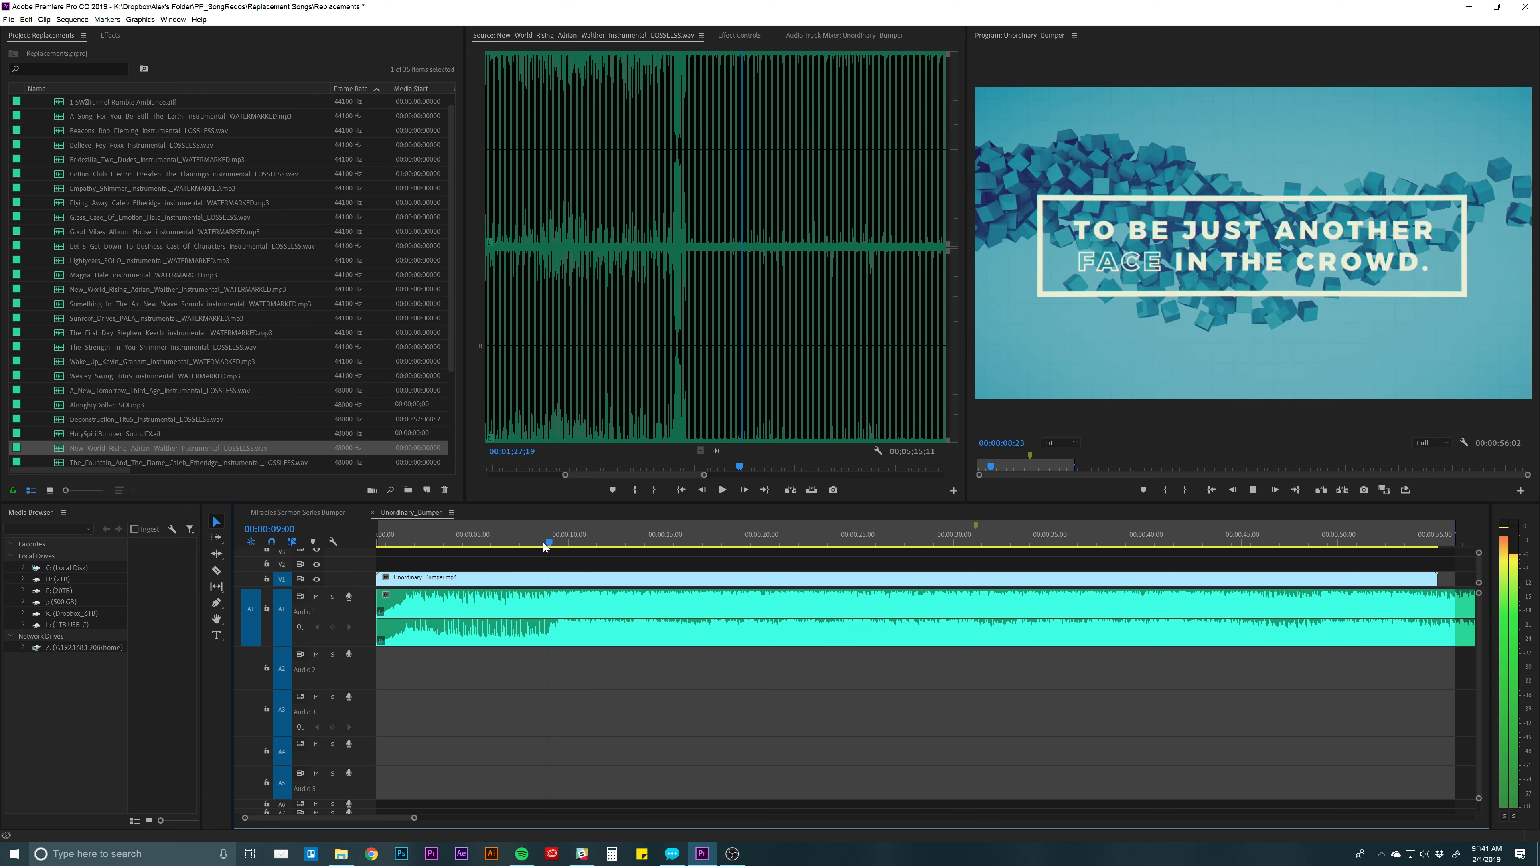
Nudge the song slightly later at the change near 00:00:09:00 and extend its start back to the sequence start.
key(space)
drag(546, 607, 555, 607)
drag(385, 609, 377, 609)
drag(425, 542, 344, 550)
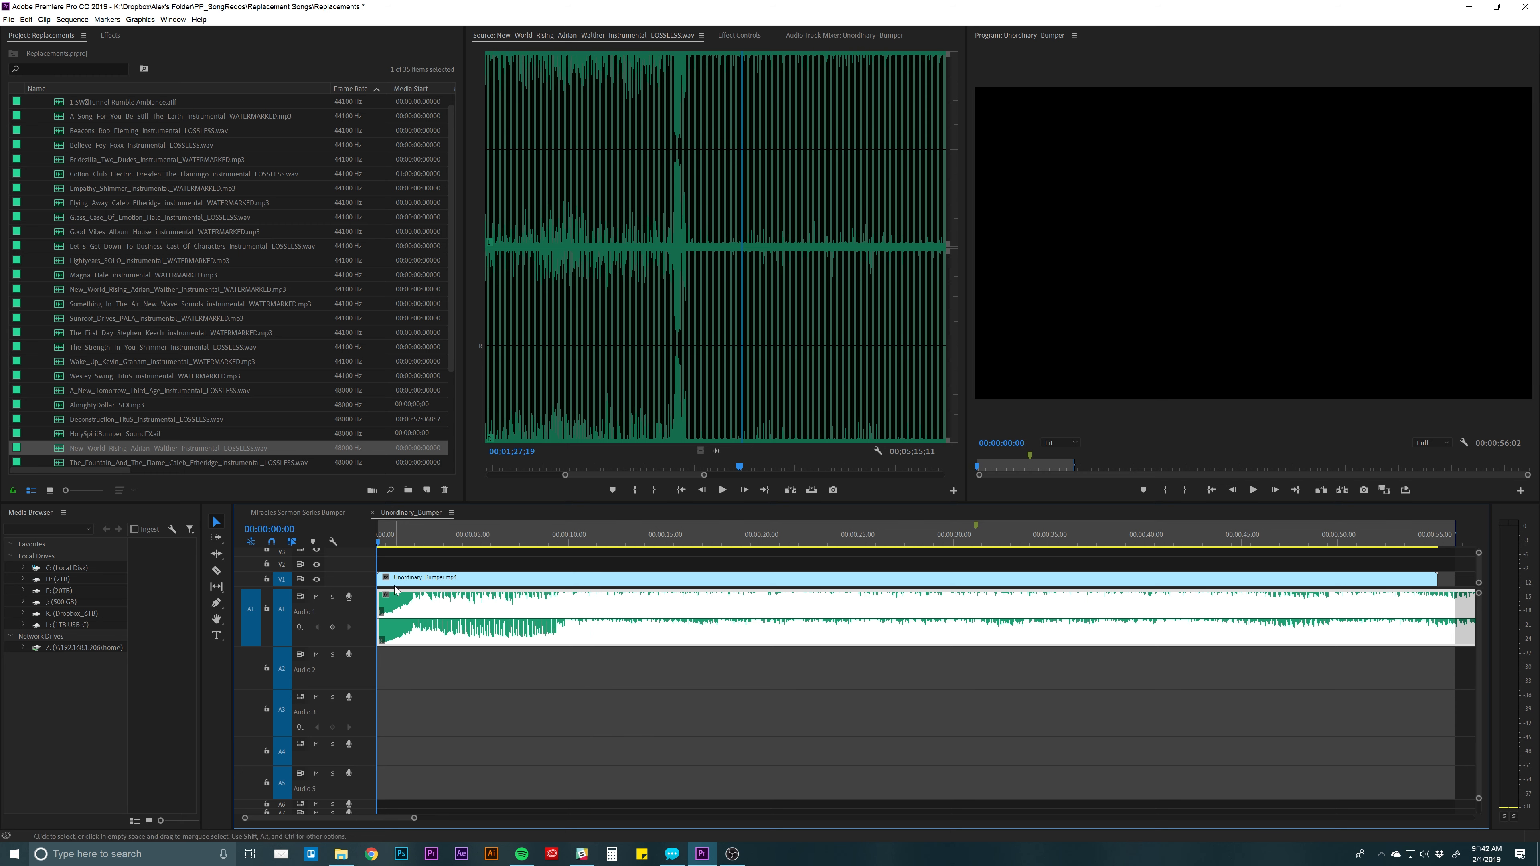
key(space)
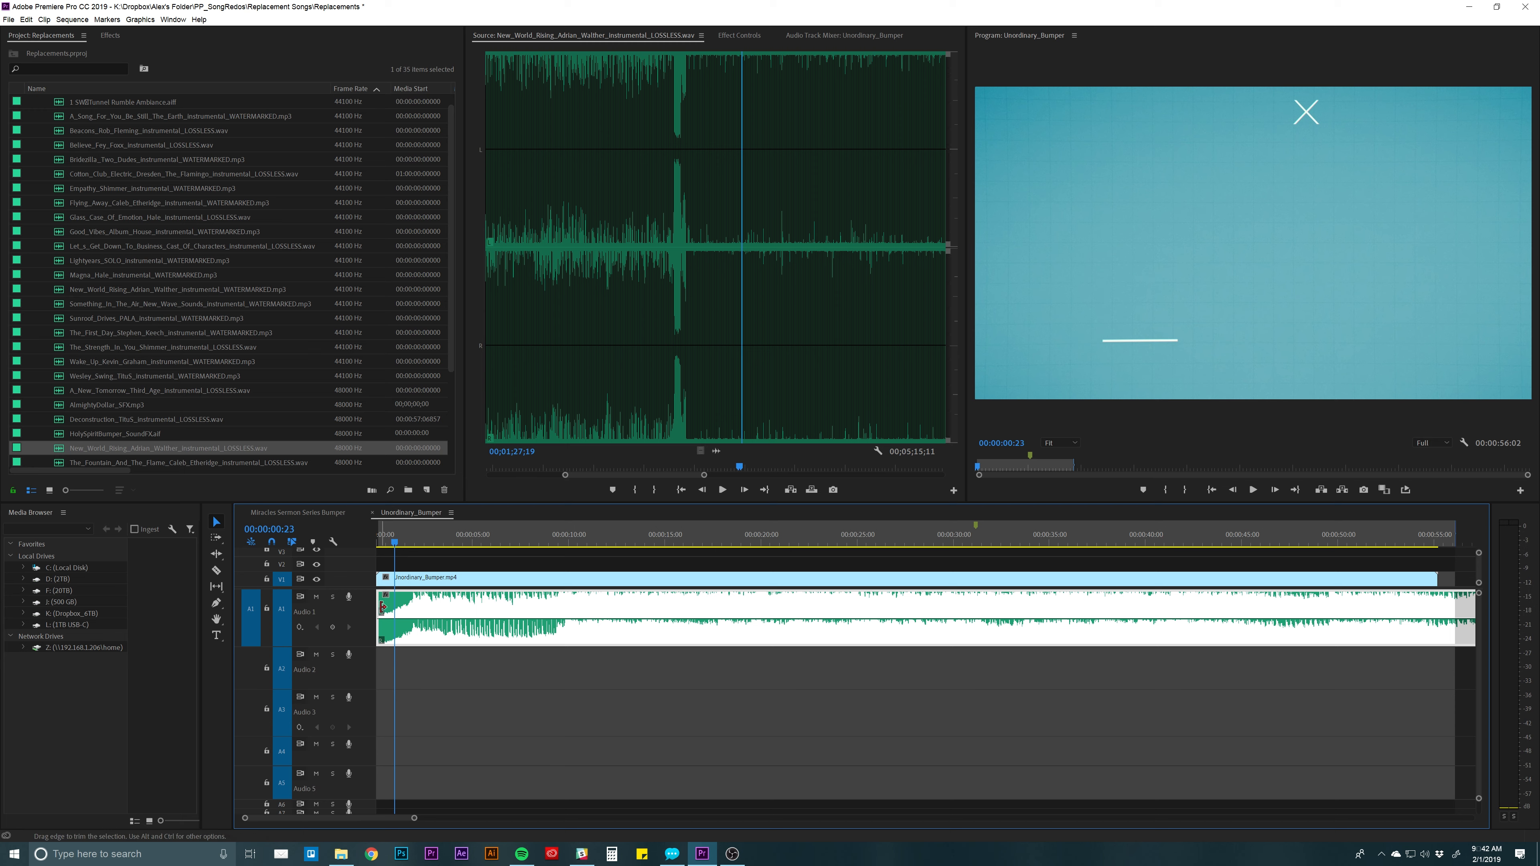
Apply the default audio transition to the song's start and play the opening from the beginning.
right_click(383, 600)
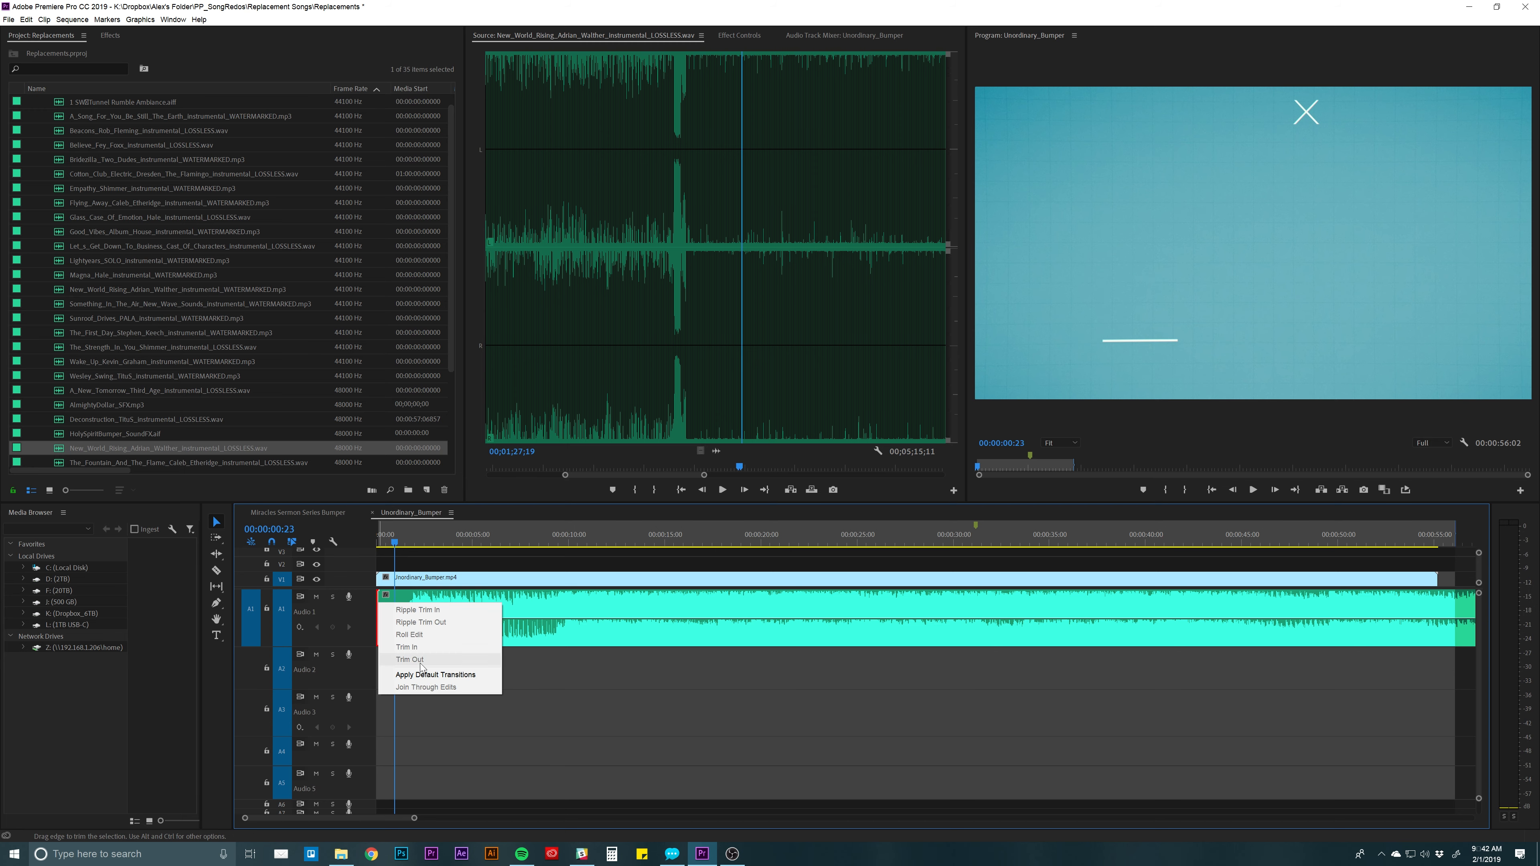
click(425, 674)
drag(394, 532, 363, 541)
key(space)
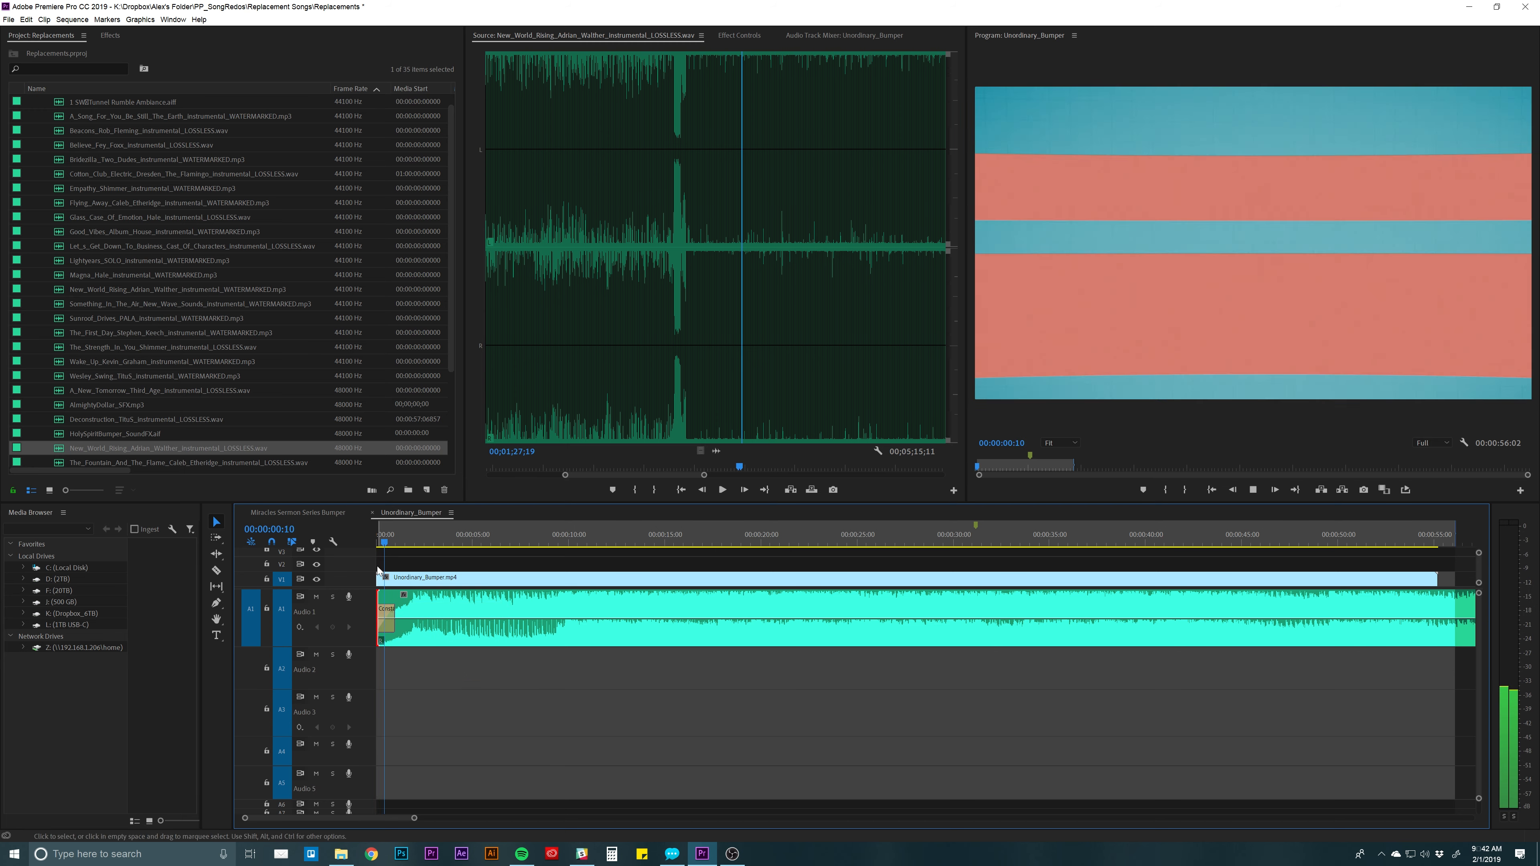
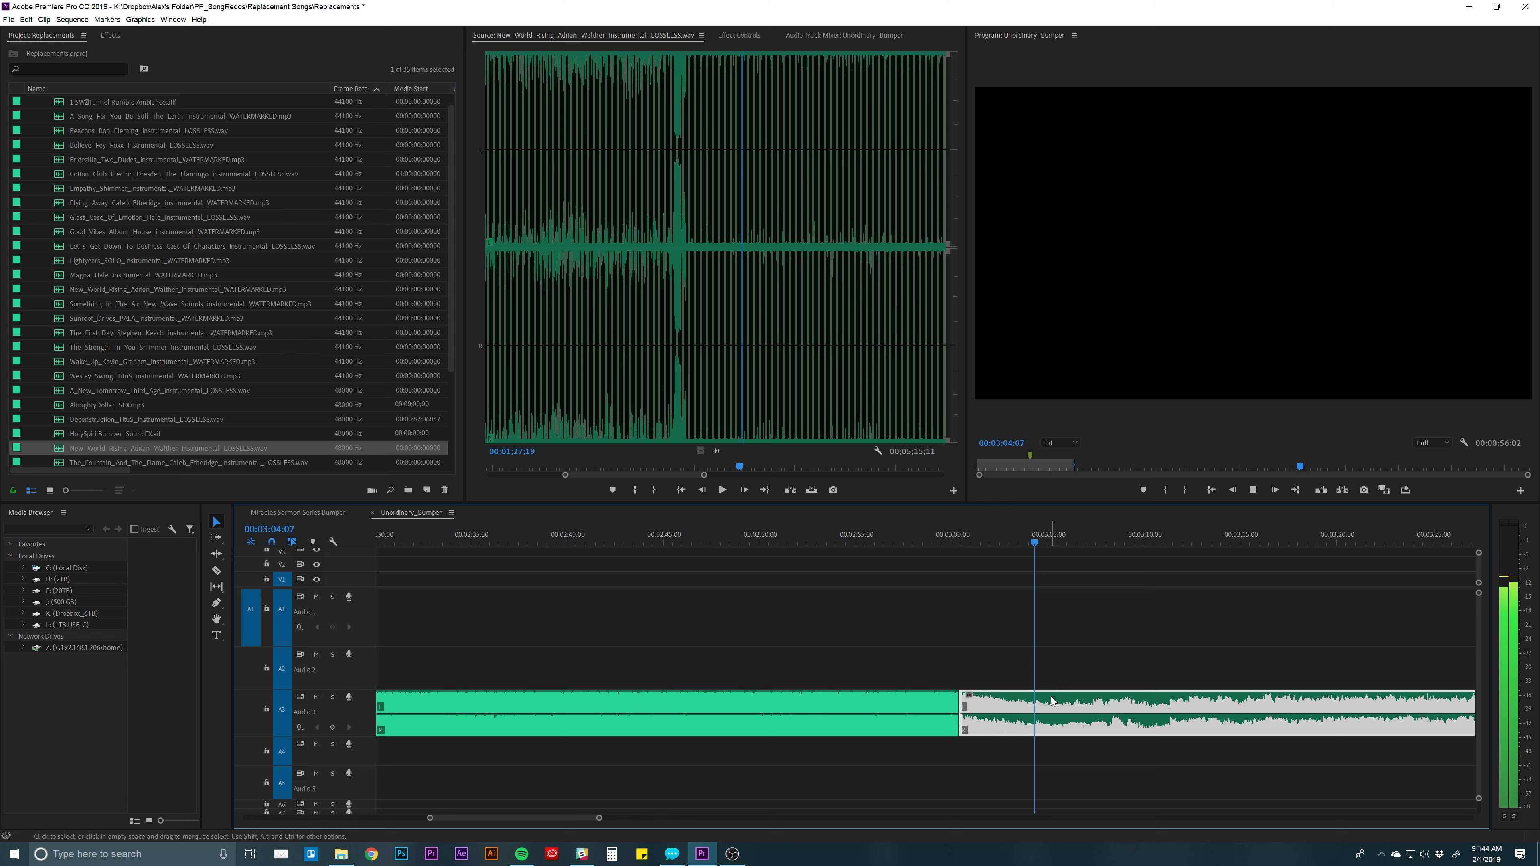
Split the song on Audio 3 at 00:03:05:00, isolating the start of the quiet passage.
key(space)
key(c)
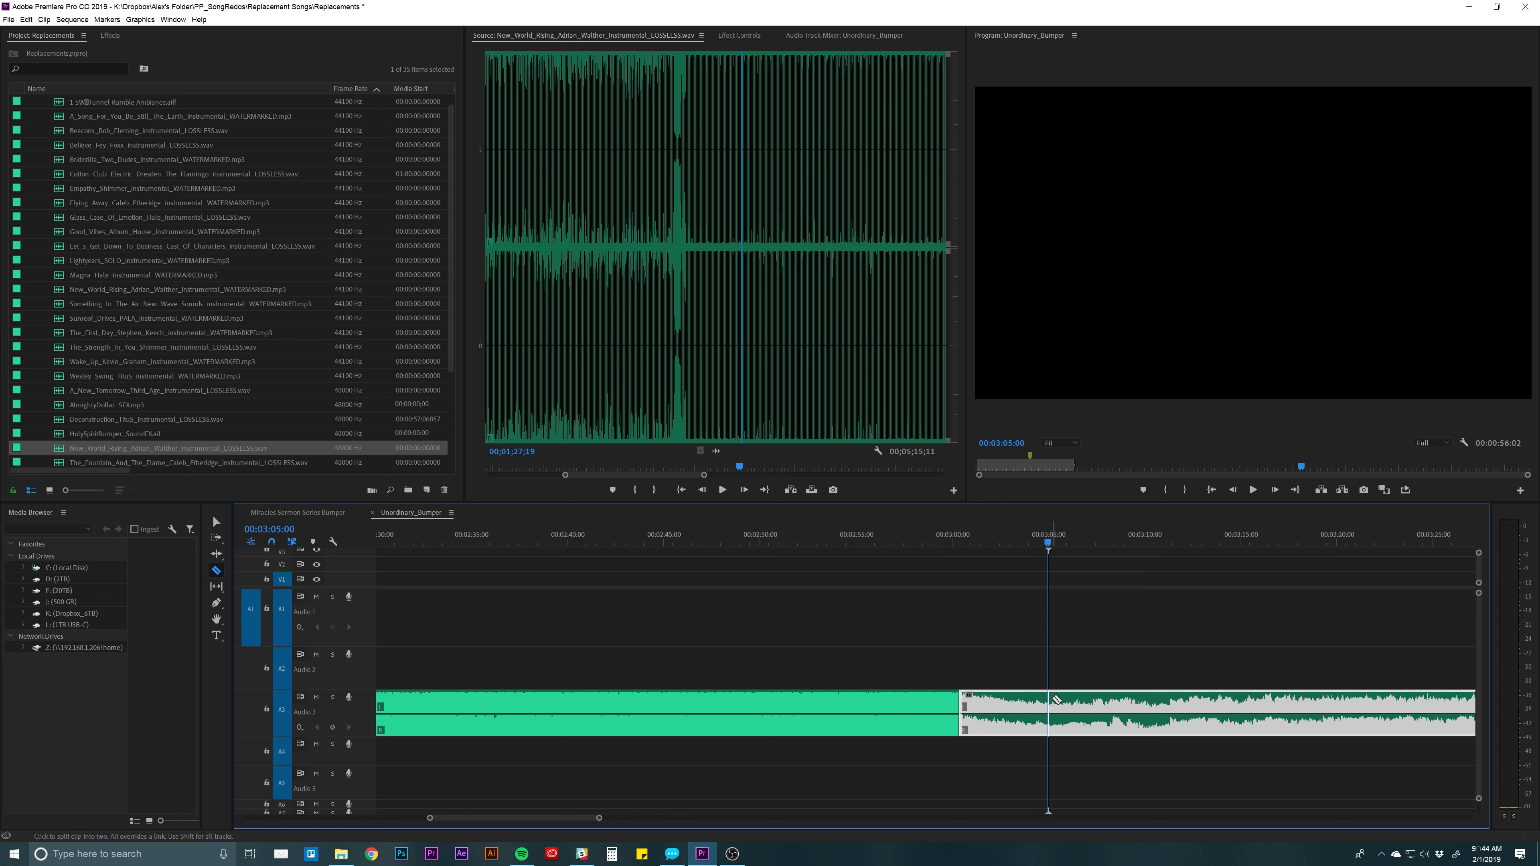
click(1049, 702)
key(v)
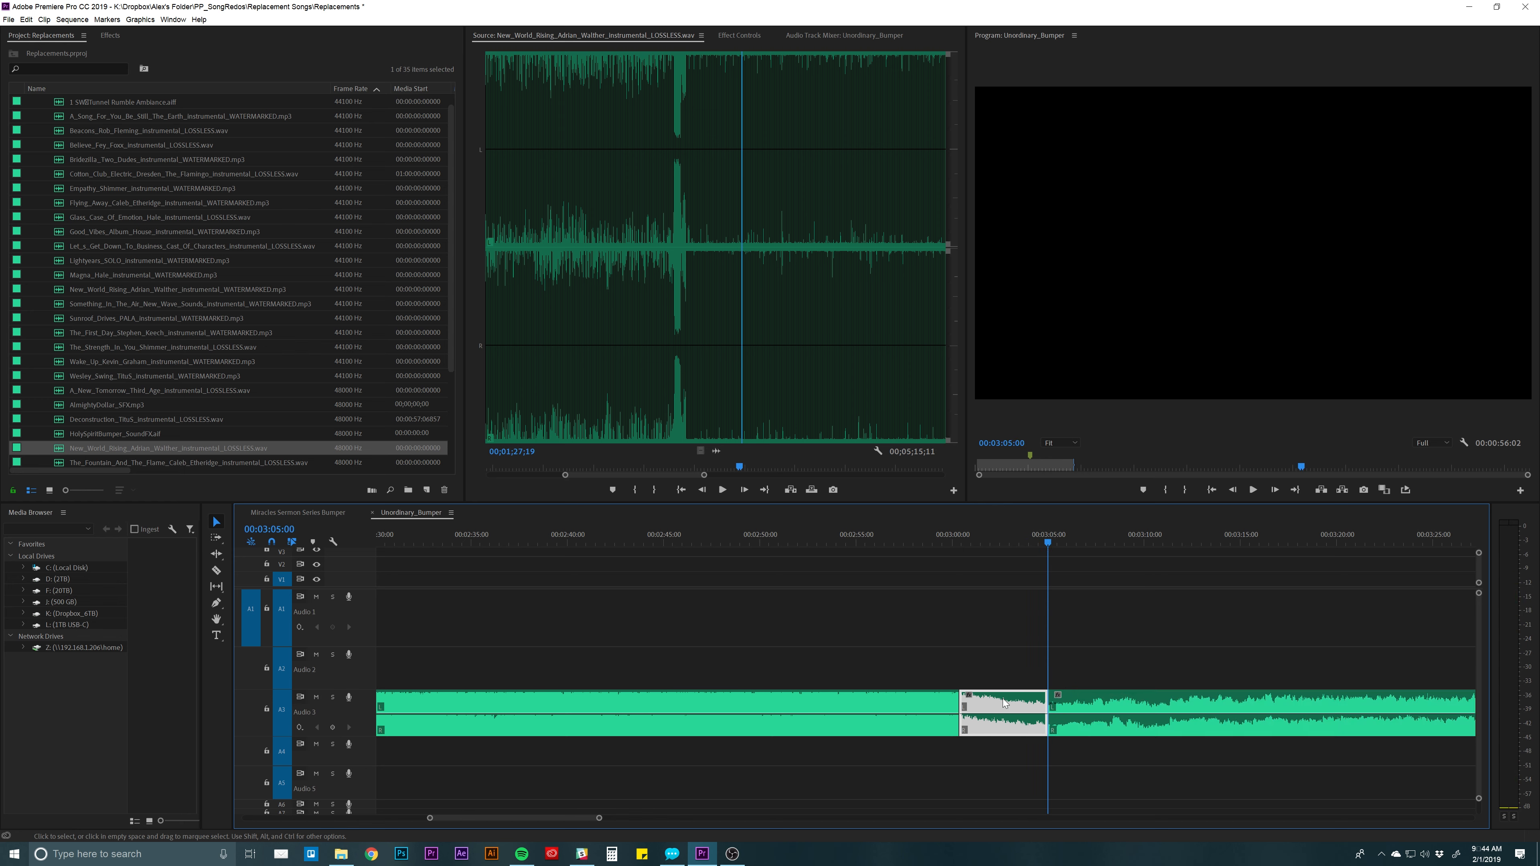
Listen to the end of the build from about 00:03:24 and split the Audio 3 song at 00:03:28:03.
key(minus)
click(1078, 538)
key(space)
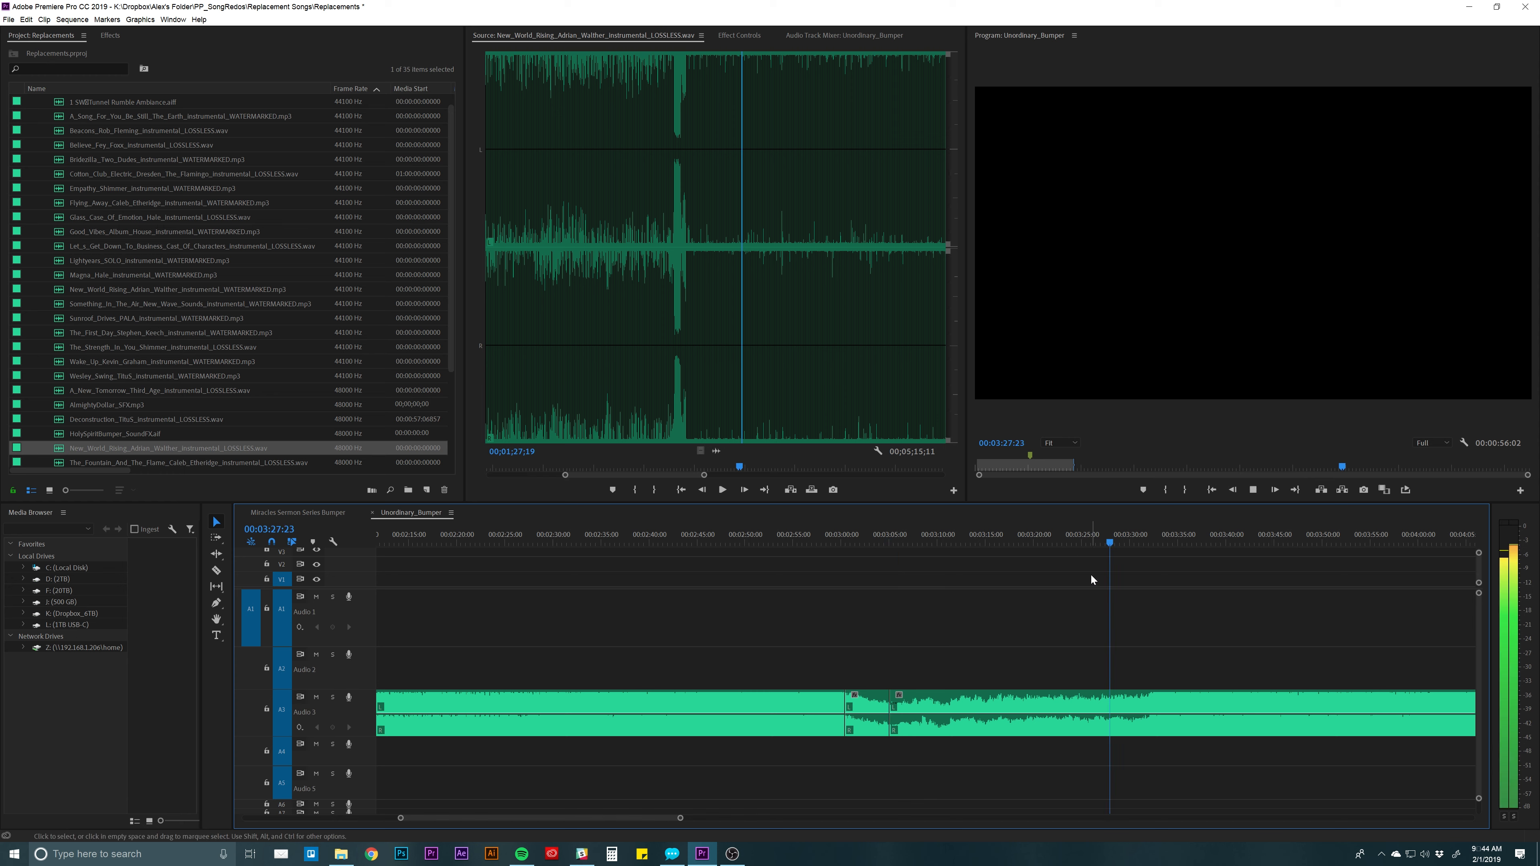
click(1069, 538)
key(space)
key(space)
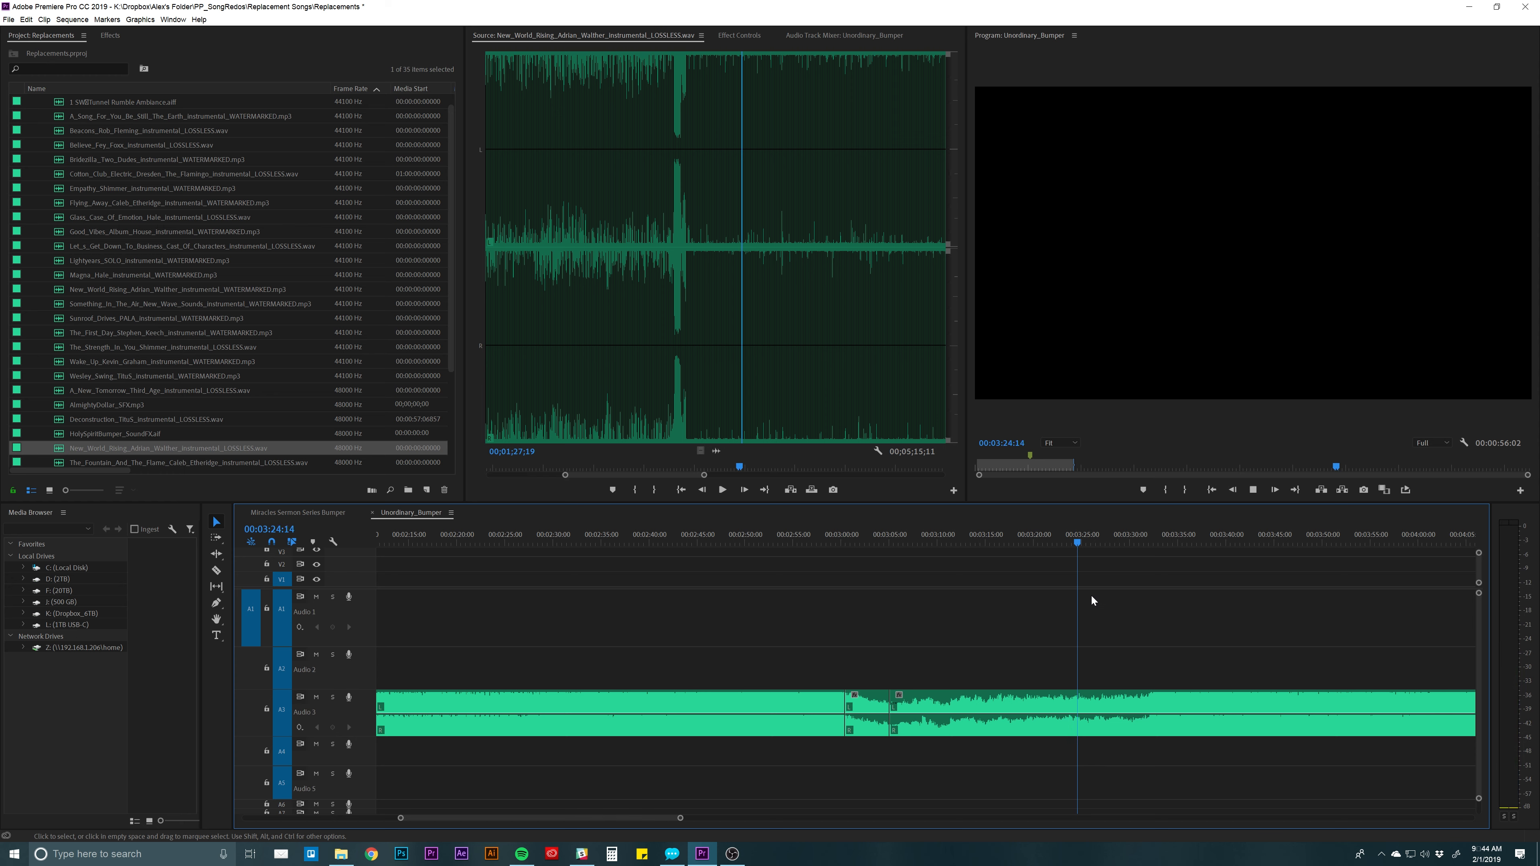
key(space)
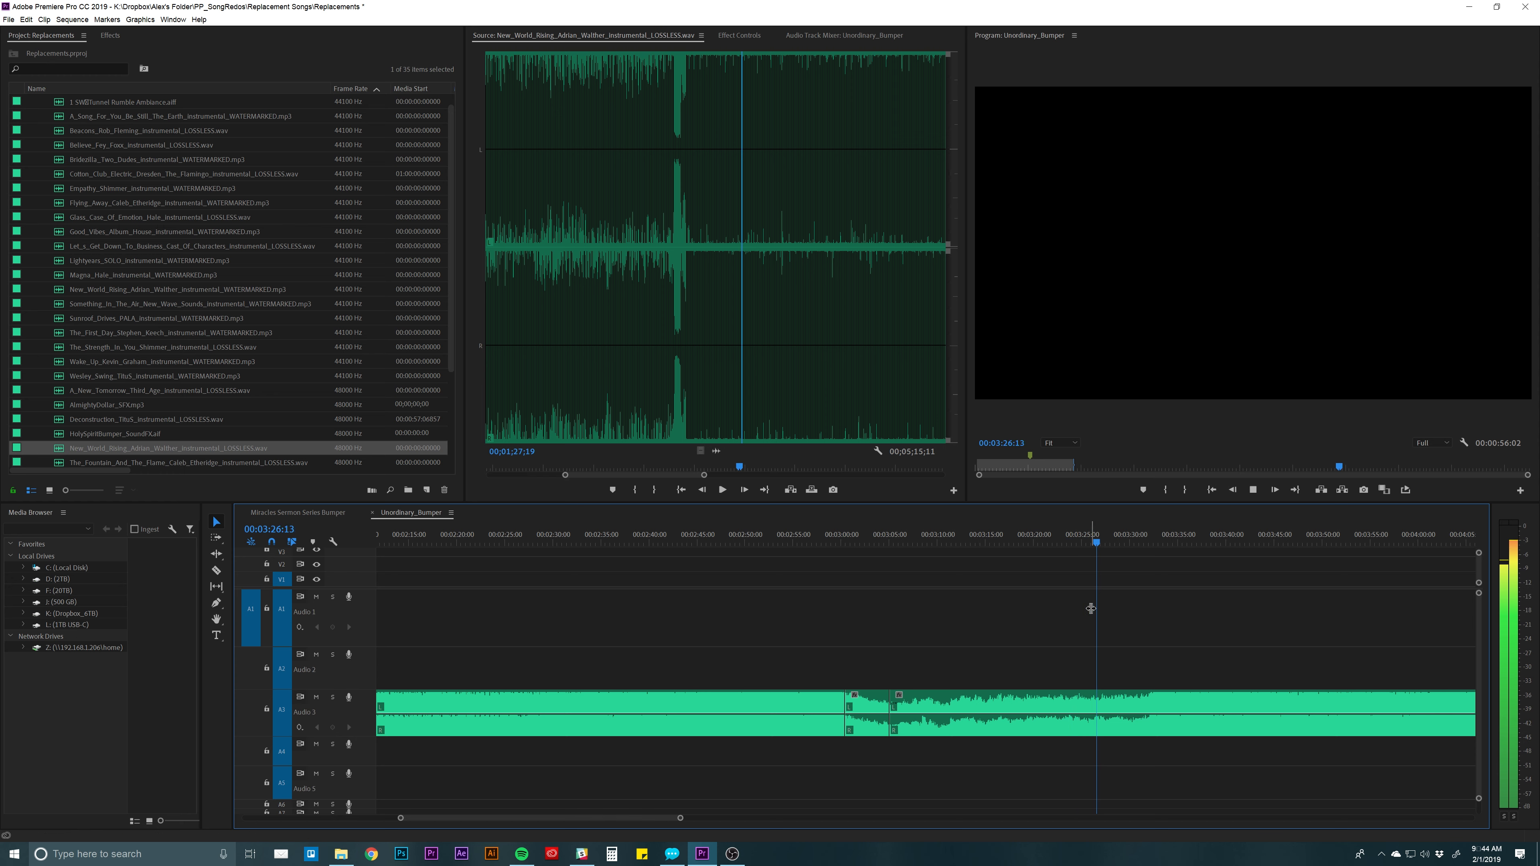
key(space)
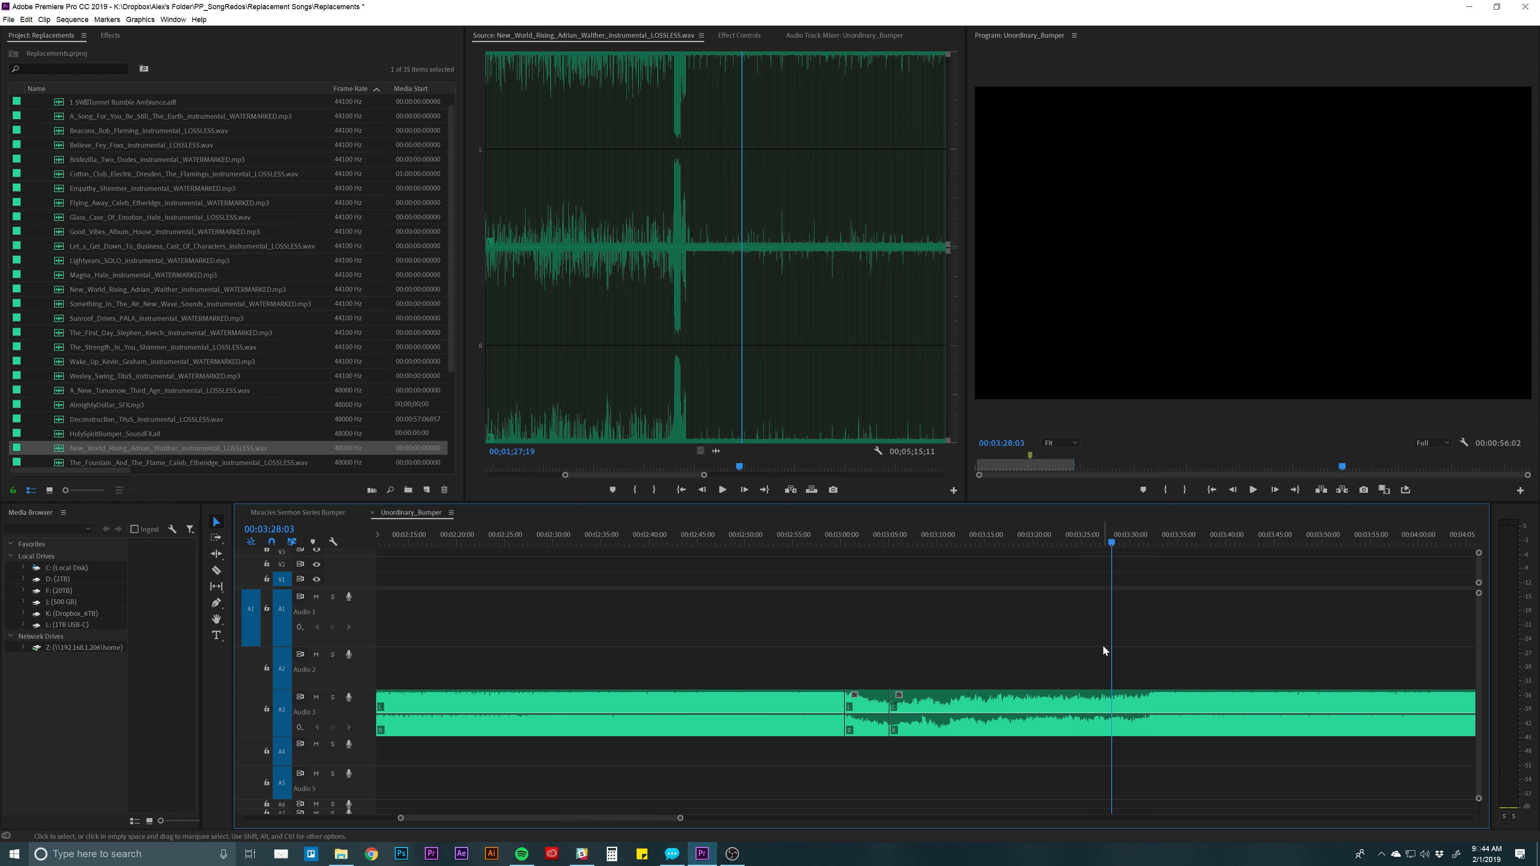
key(c)
click(1113, 700)
key(v)
Play on through the end of the build and split the Audio 3 song at 00:03:32:00.
key(space)
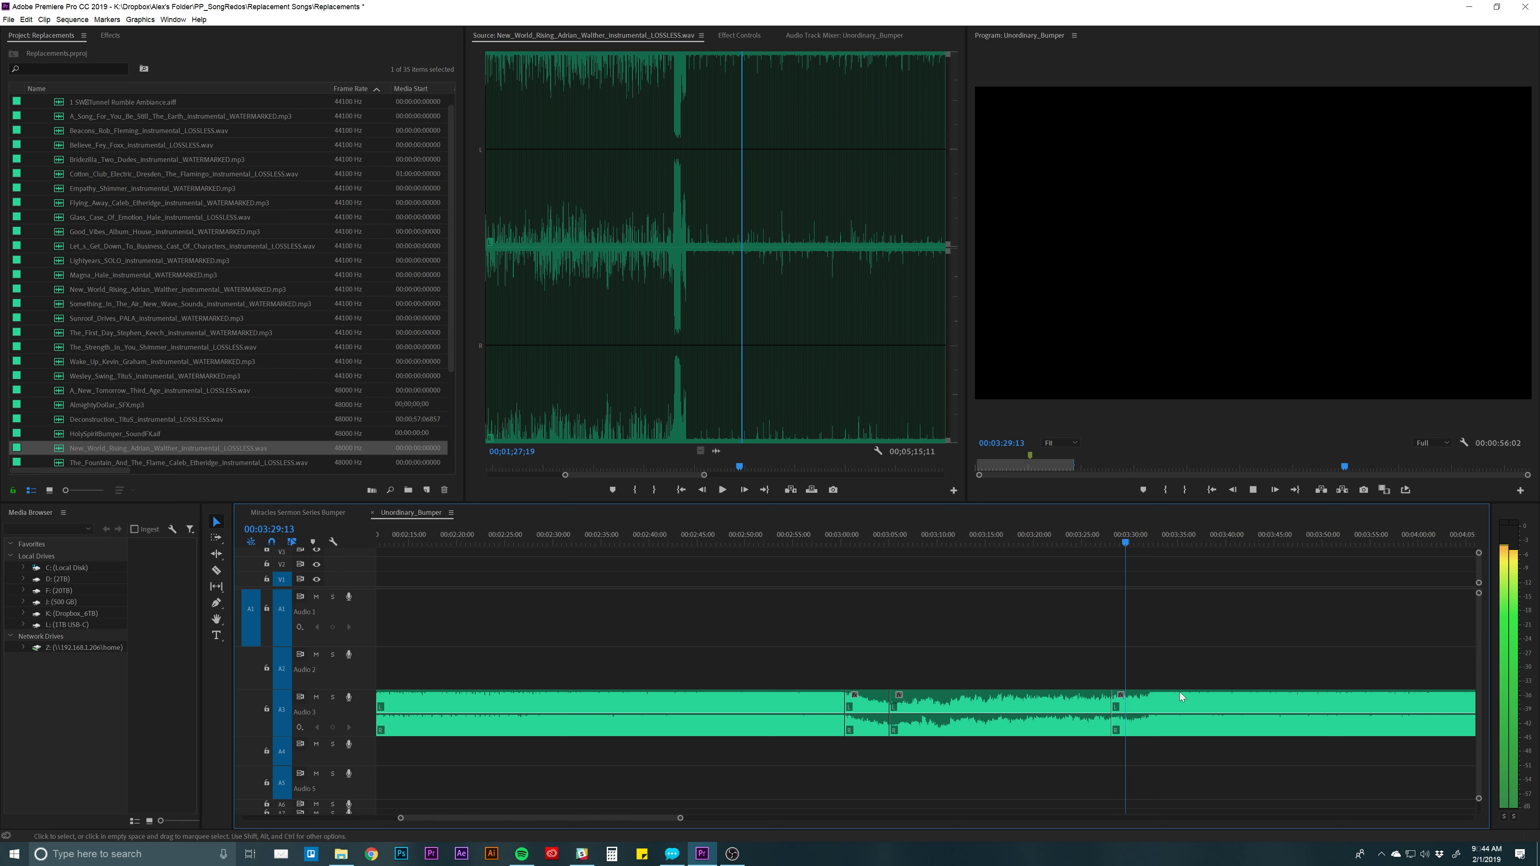
key(space)
key(c)
click(1150, 700)
key(v)
Listen to the song's final beats and split Audio 3 at 00:04:35:15, where the closing fade-out starts.
scroll(1022, 647, down, 20)
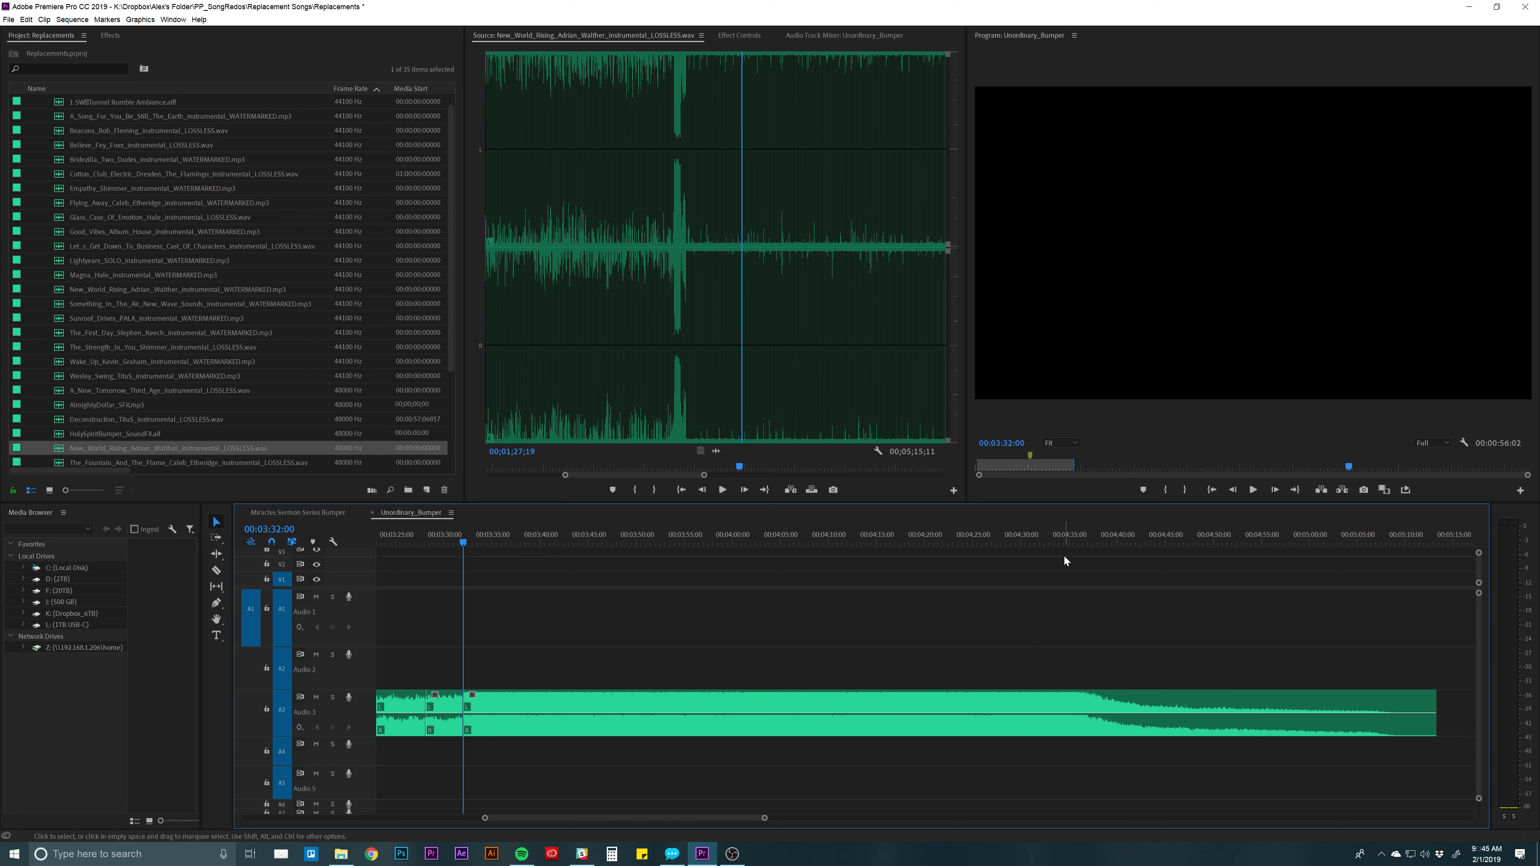
click(1062, 541)
key(space)
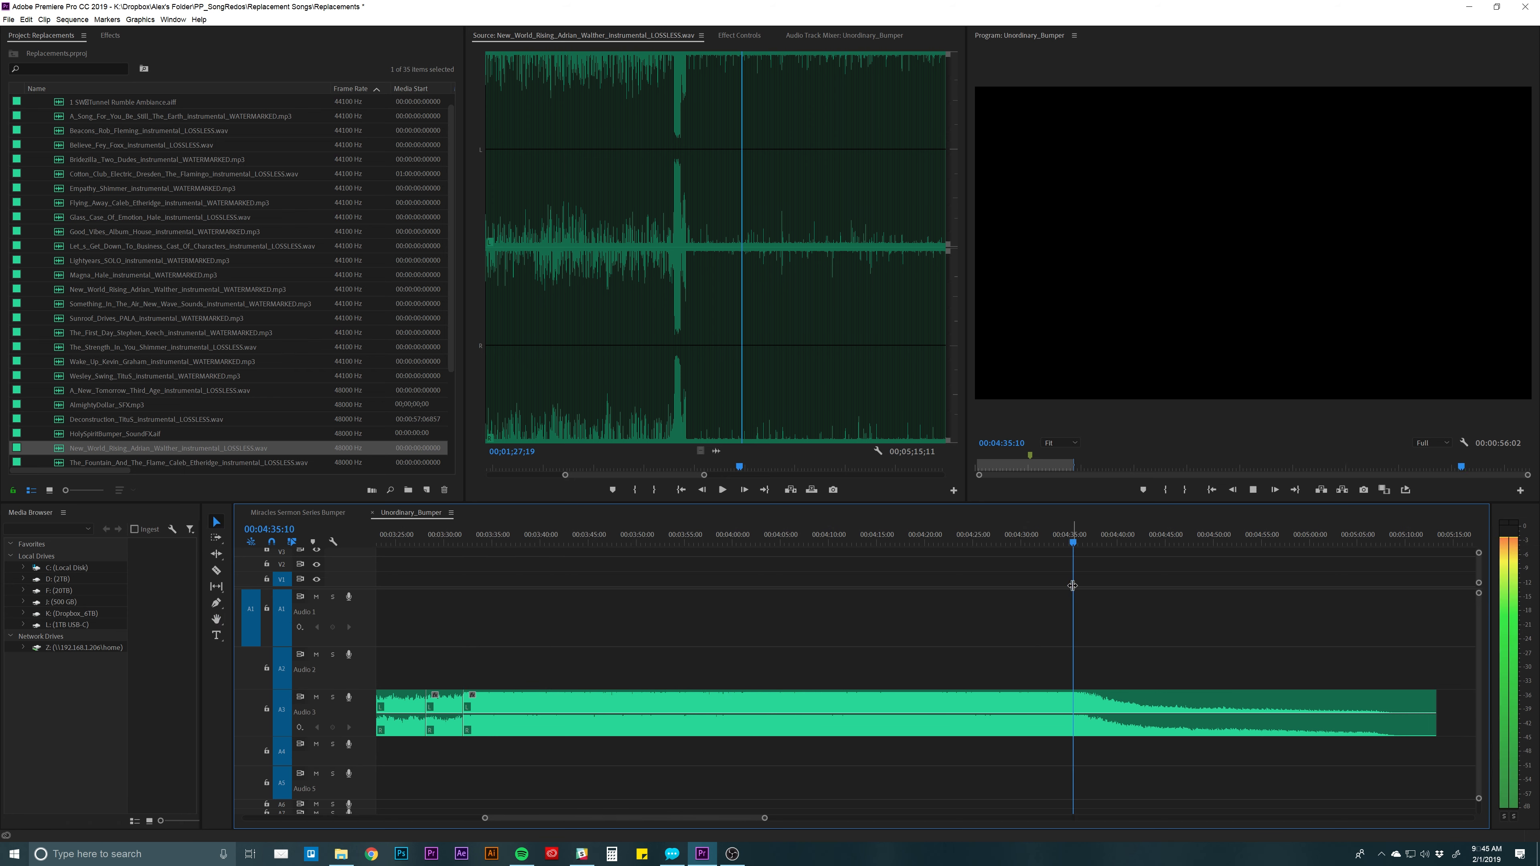
click(1049, 541)
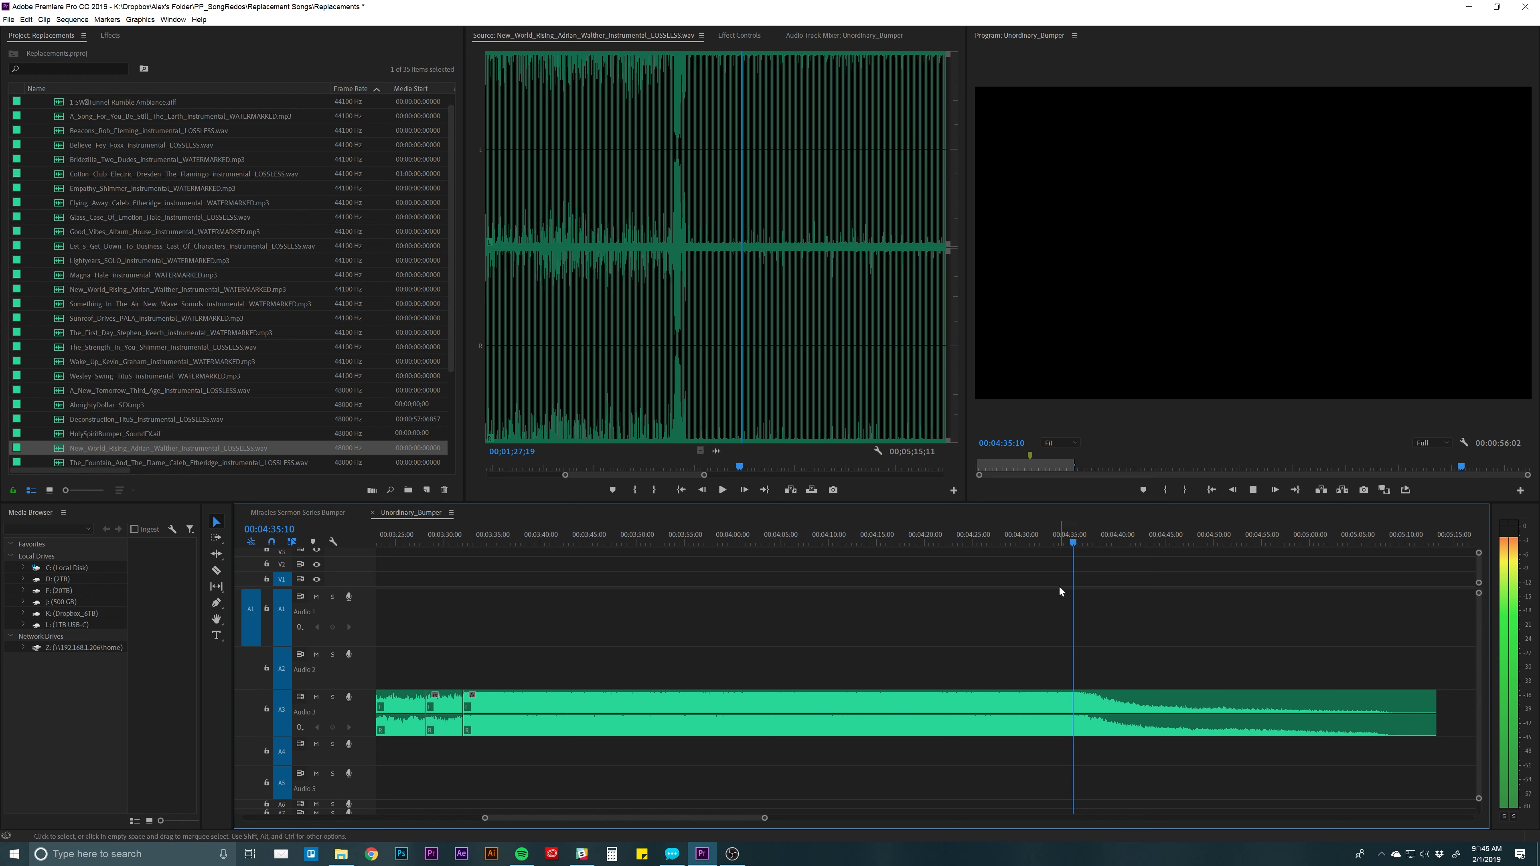
click(1039, 541)
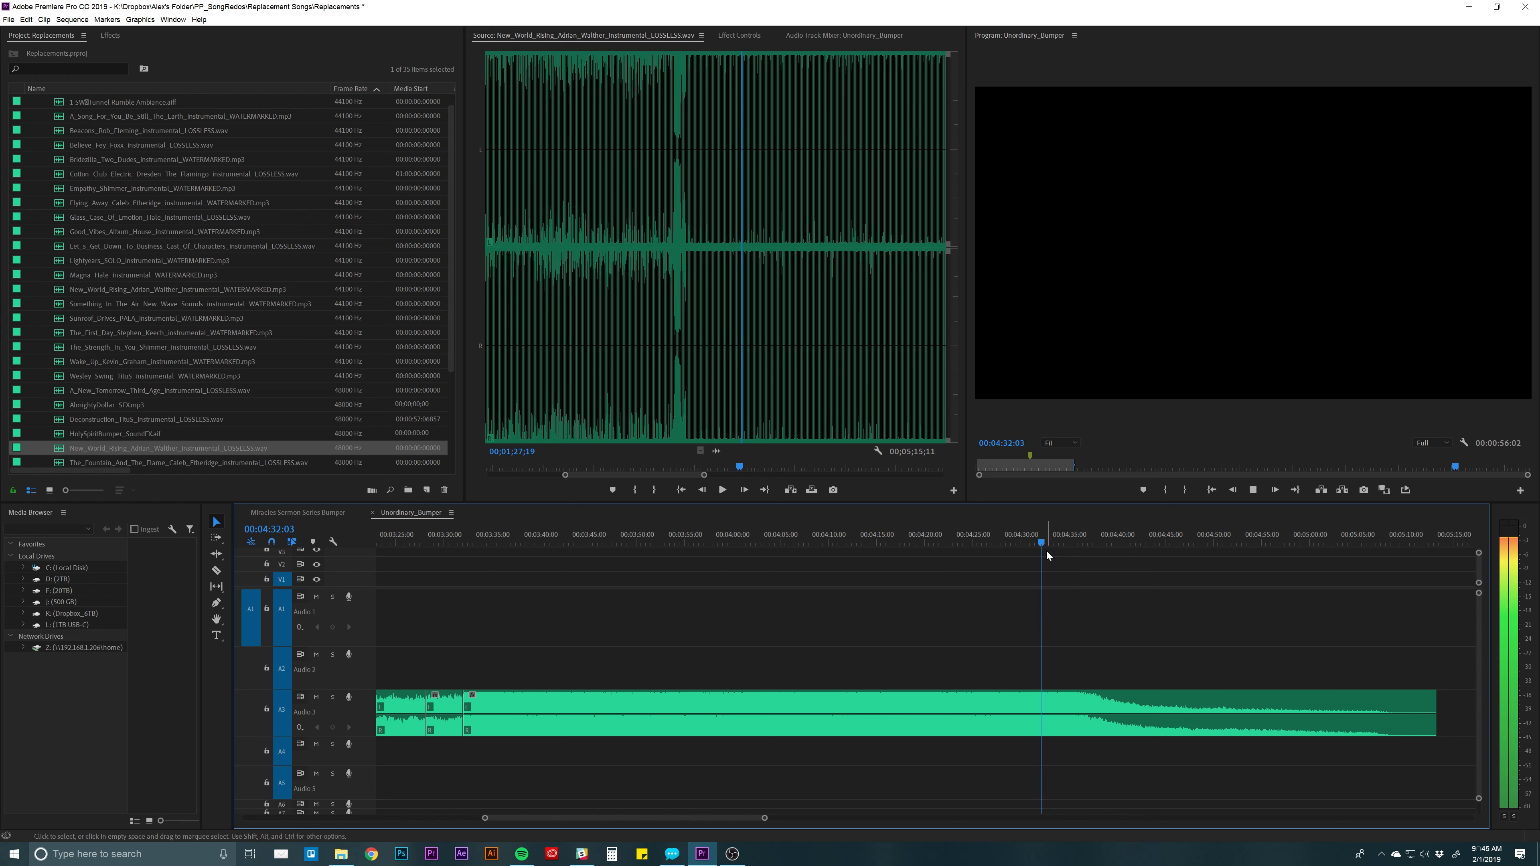
key(space)
key(c)
click(1083, 710)
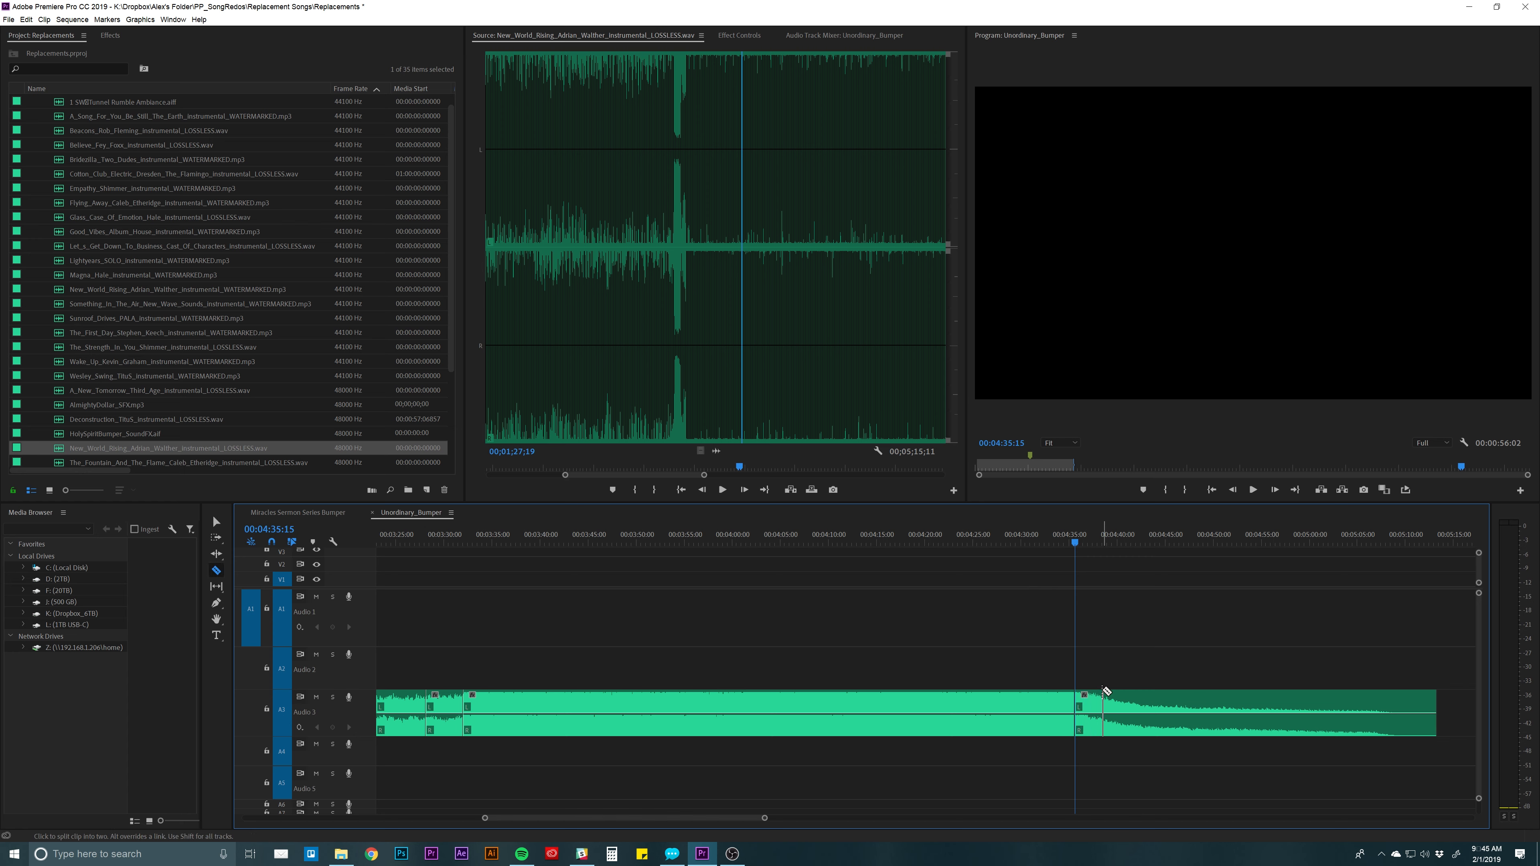
key(v)
Move the long first Audio 3 section onto Audio 2 beyond the song's end, and bring the fade-out tail before the quiet passage.
key(backslash)
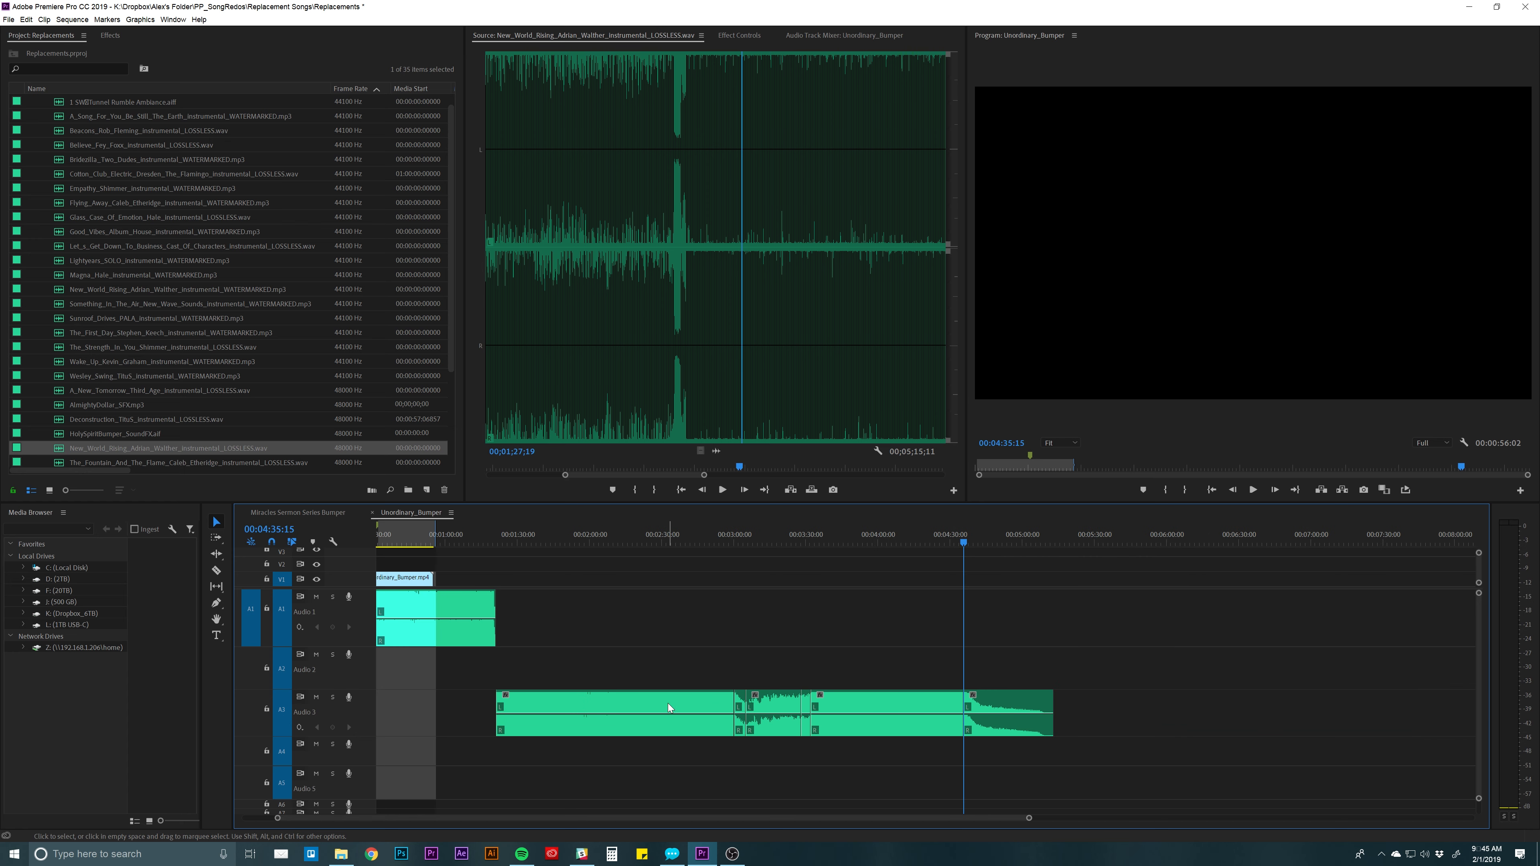
drag(627, 702, 1239, 664)
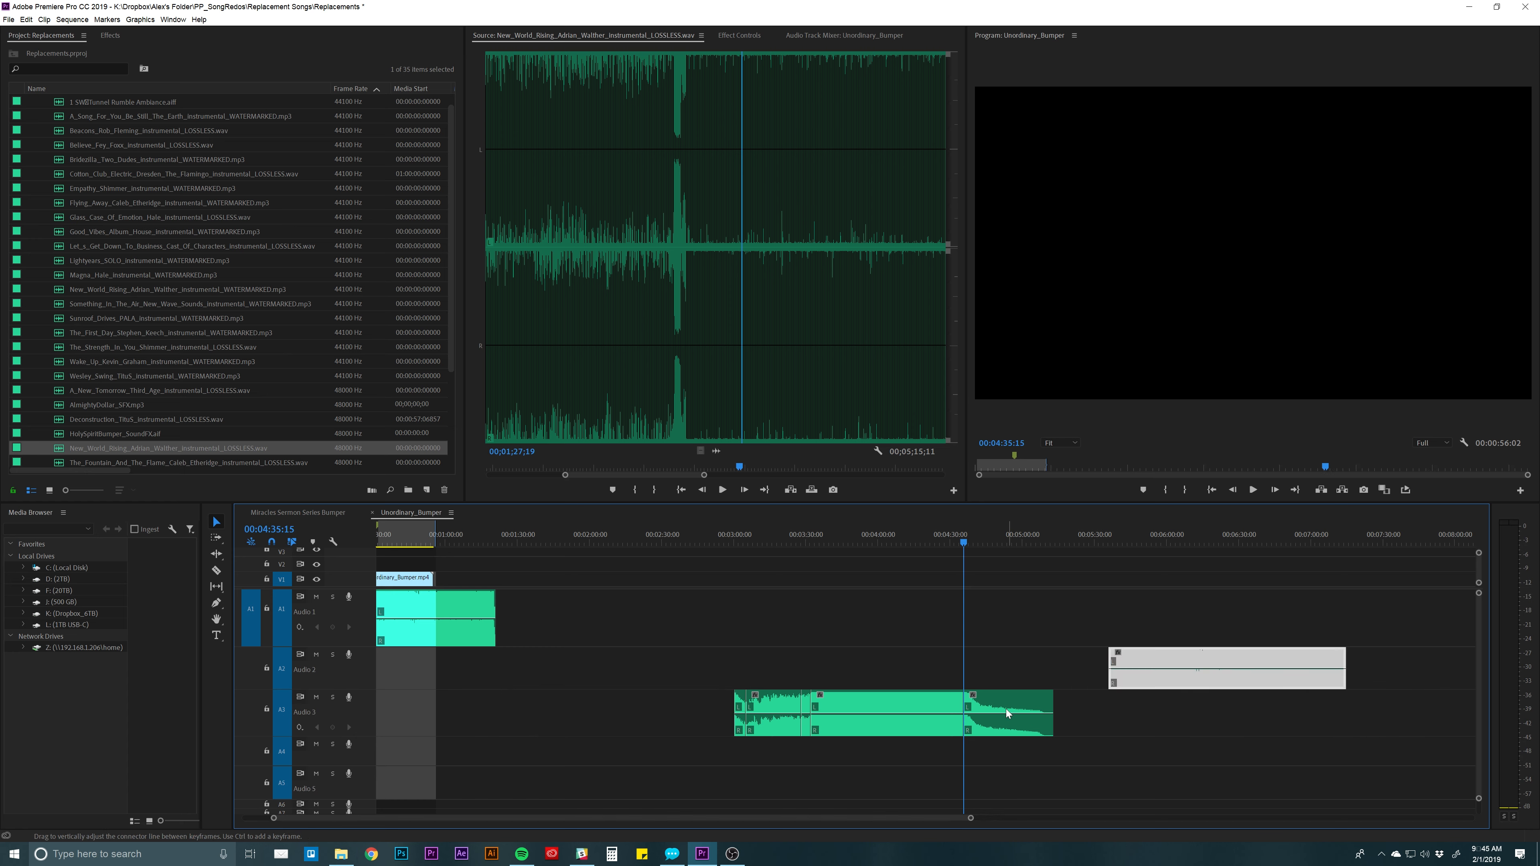
drag(1006, 708, 629, 706)
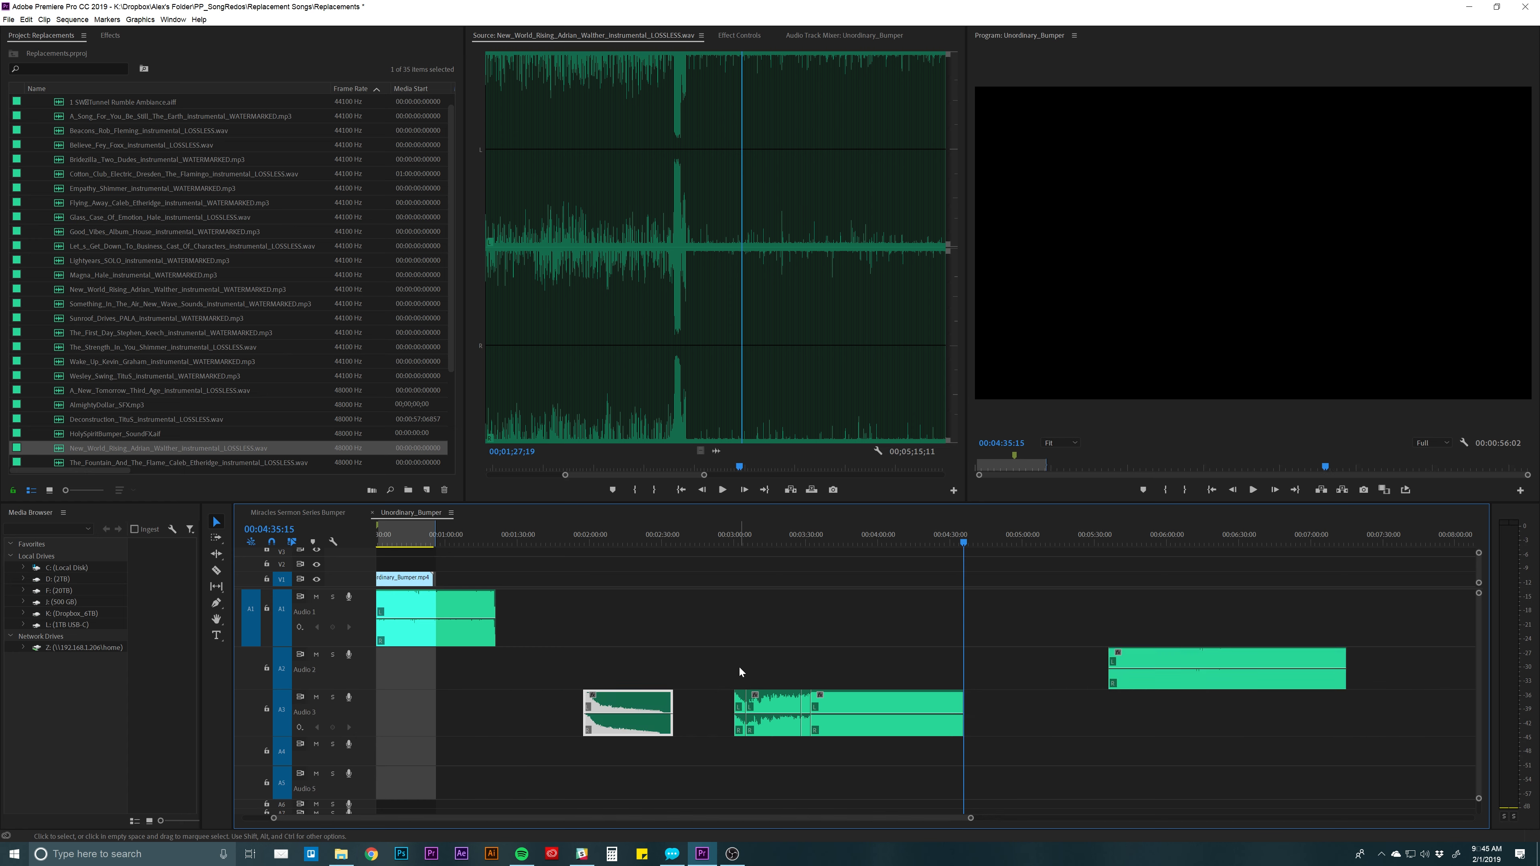
Delete the two unneeded long sections on Audio 3, keeping only the quiet passage's start, the end of the build and the fade-out.
click(769, 701)
key(Delete)
click(840, 703)
key(Delete)
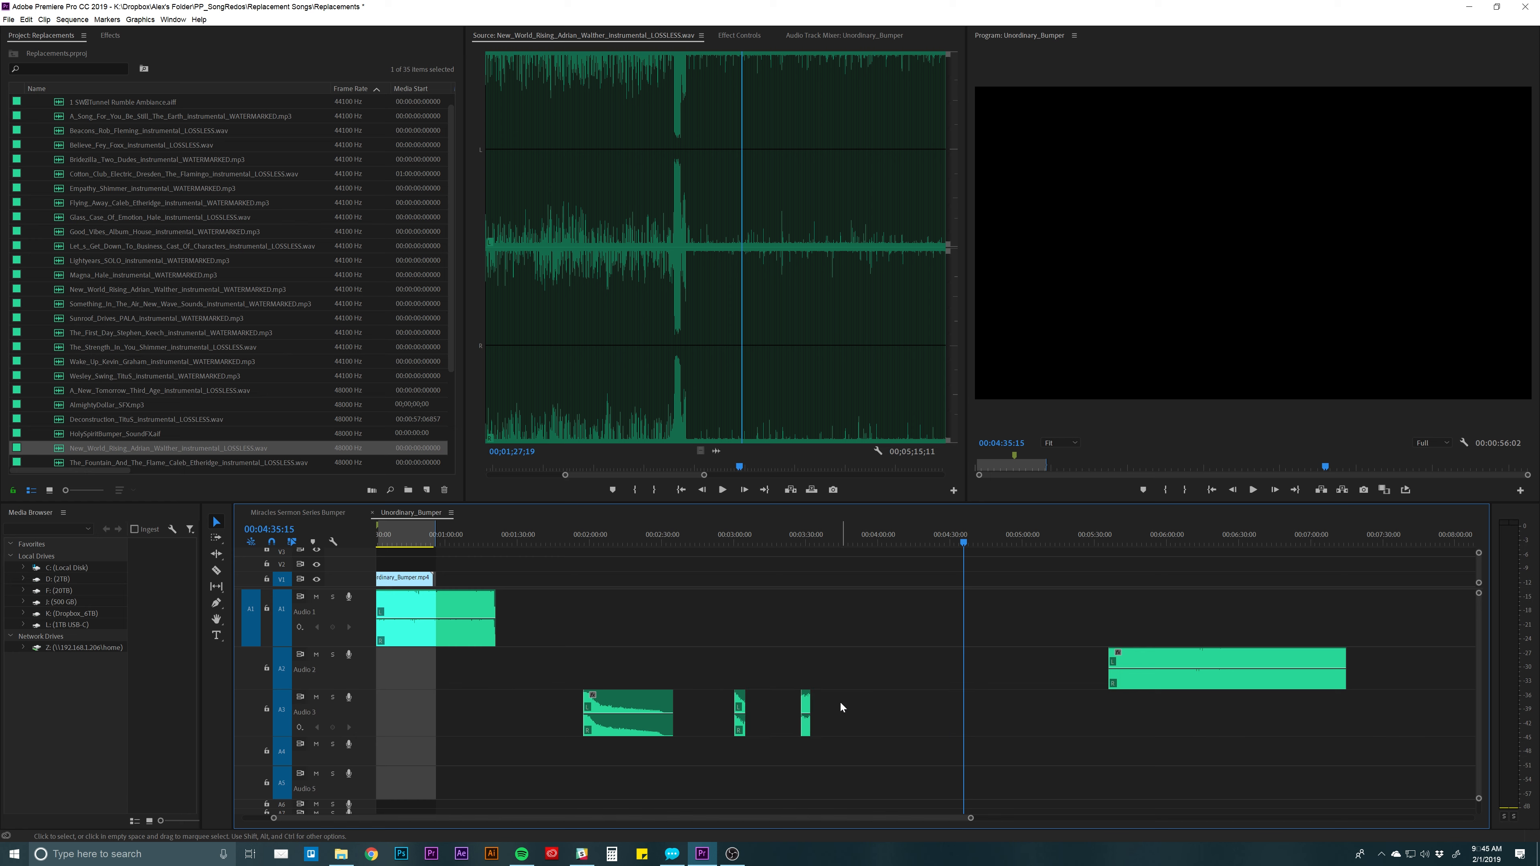
drag(728, 541, 738, 540)
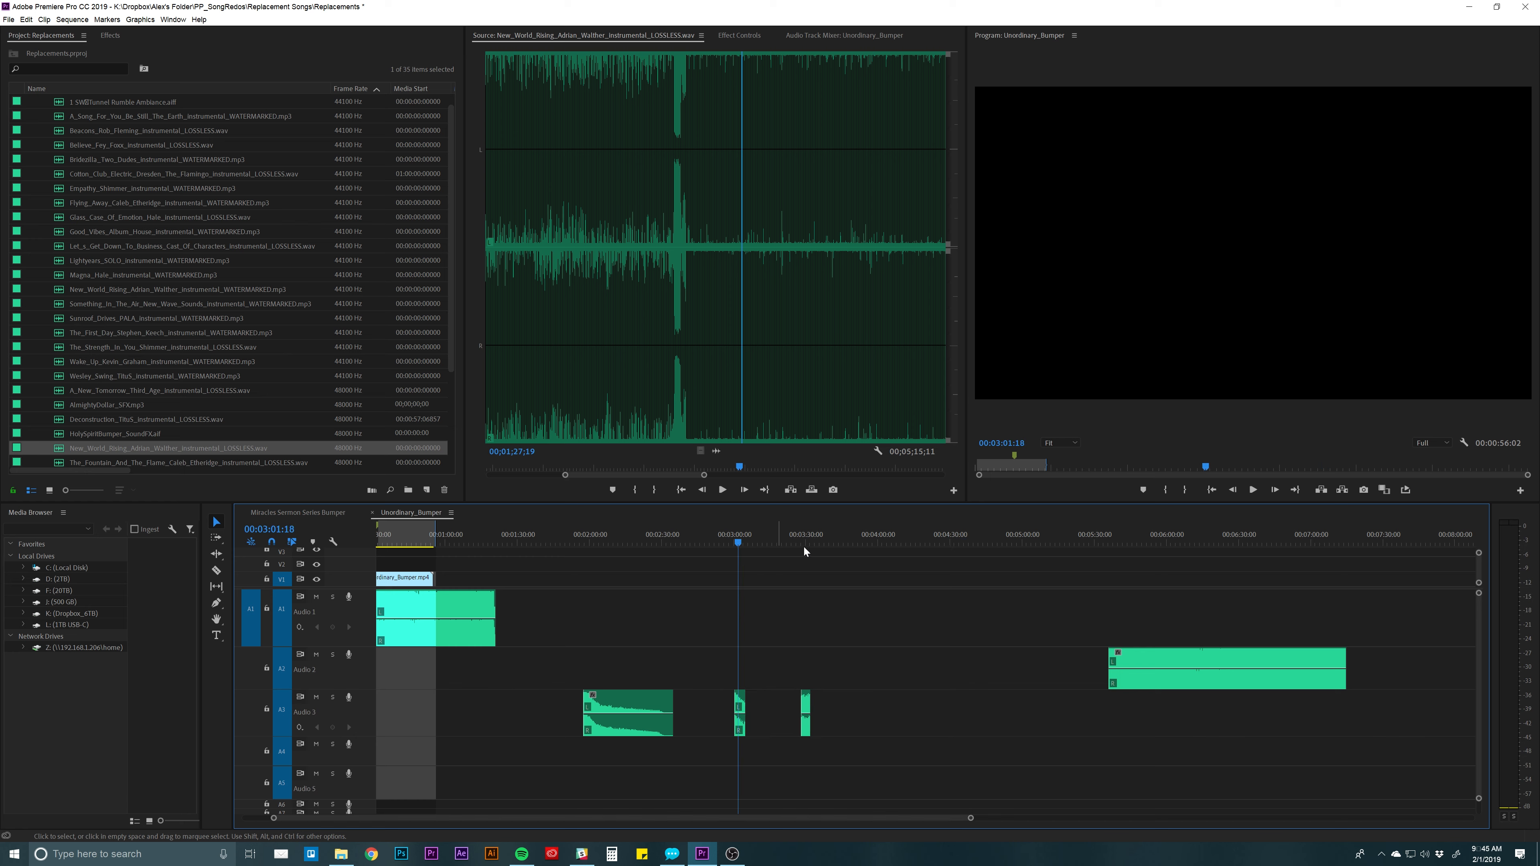
click(593, 542)
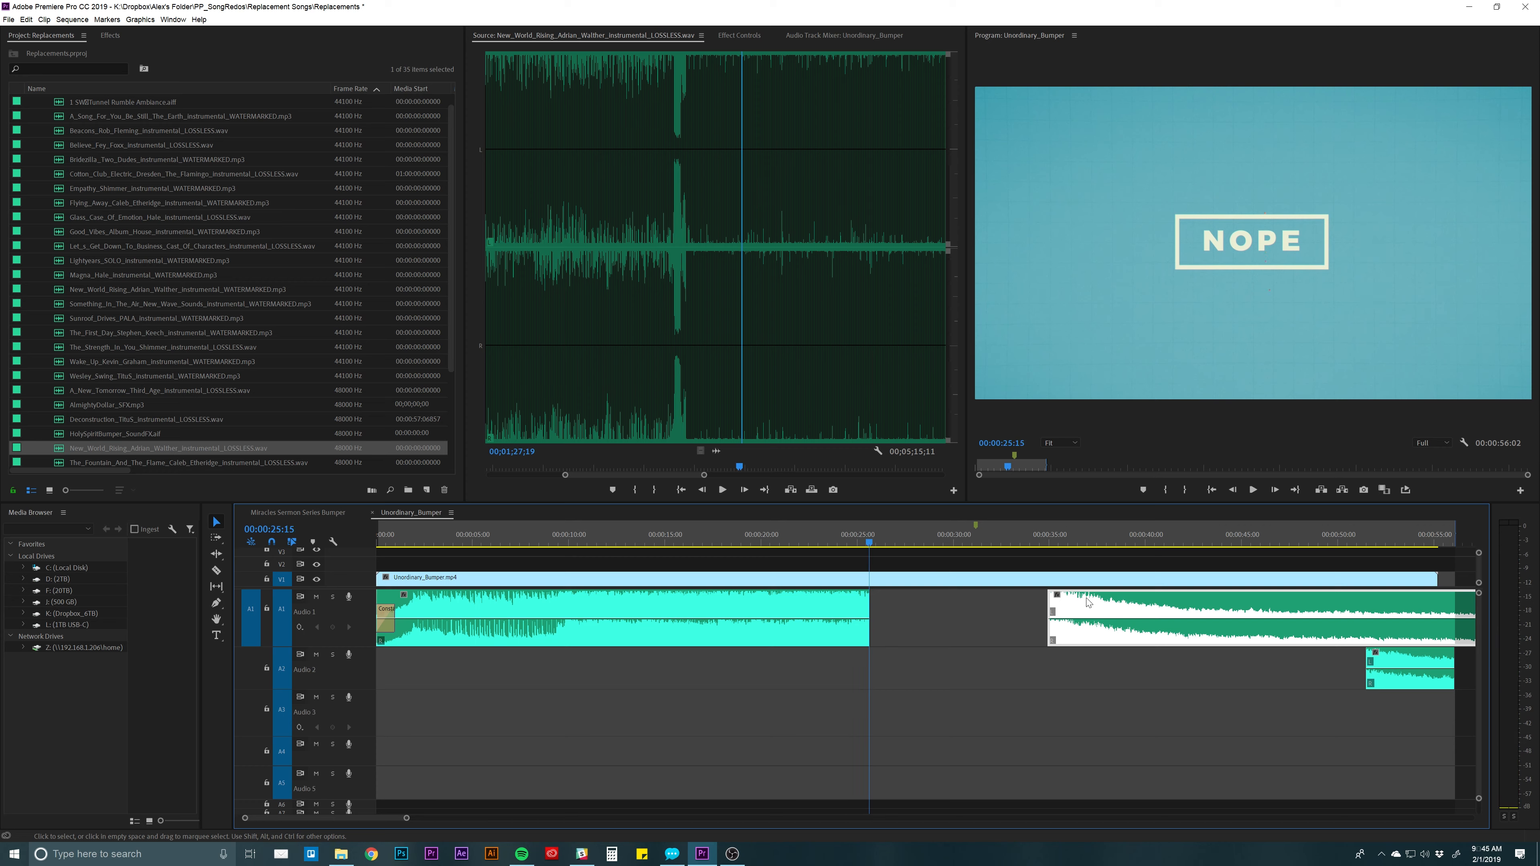
Try the closing fade-out directly after the song's cut at 00:00:25:15 and play it against the "NOPE" title.
drag(1090, 600, 916, 604)
click(813, 542)
key(space)
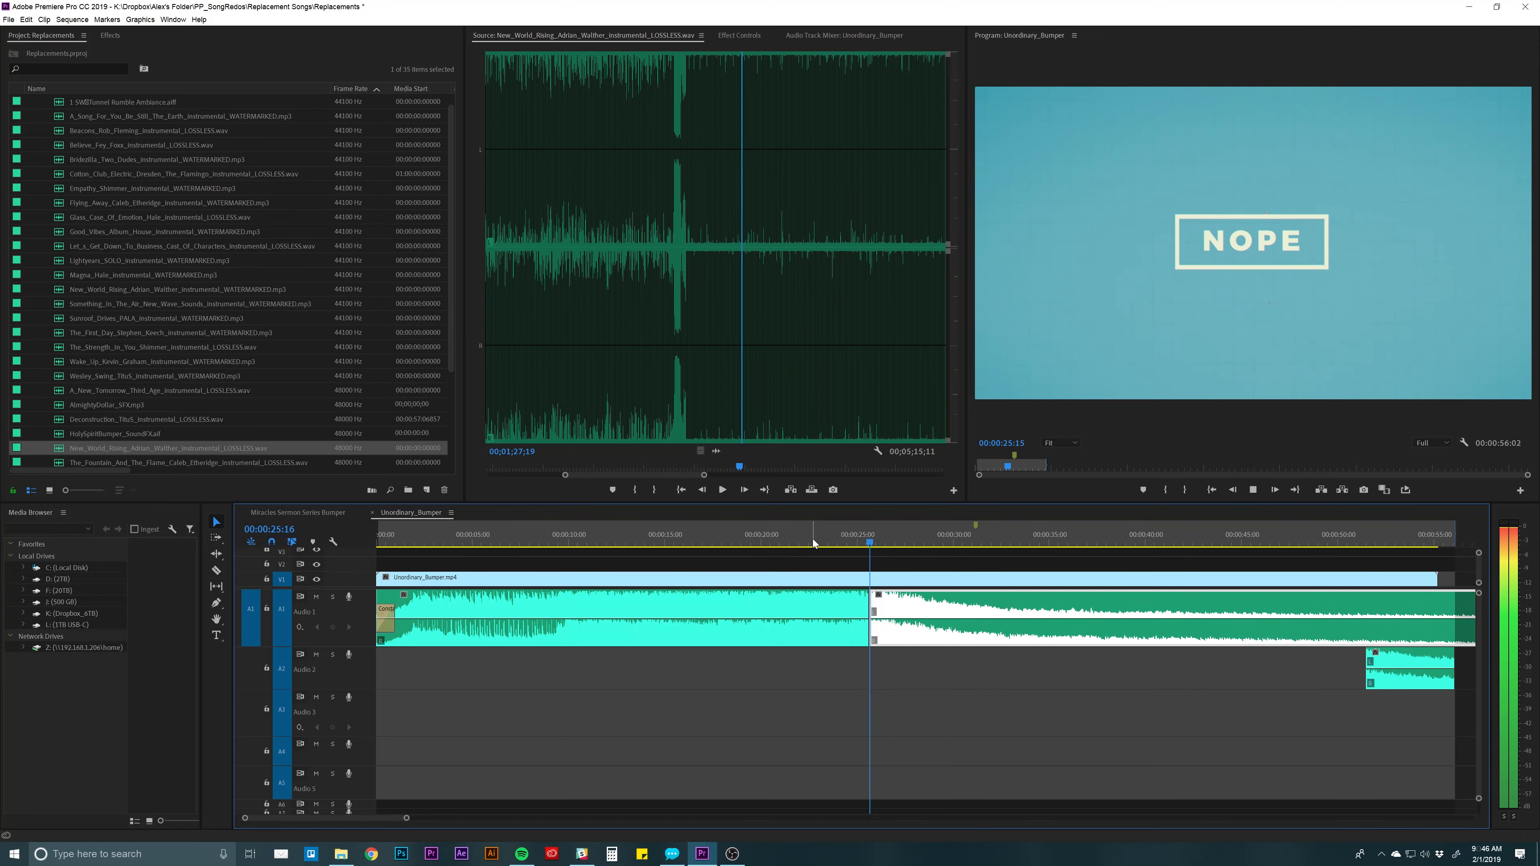
key(space)
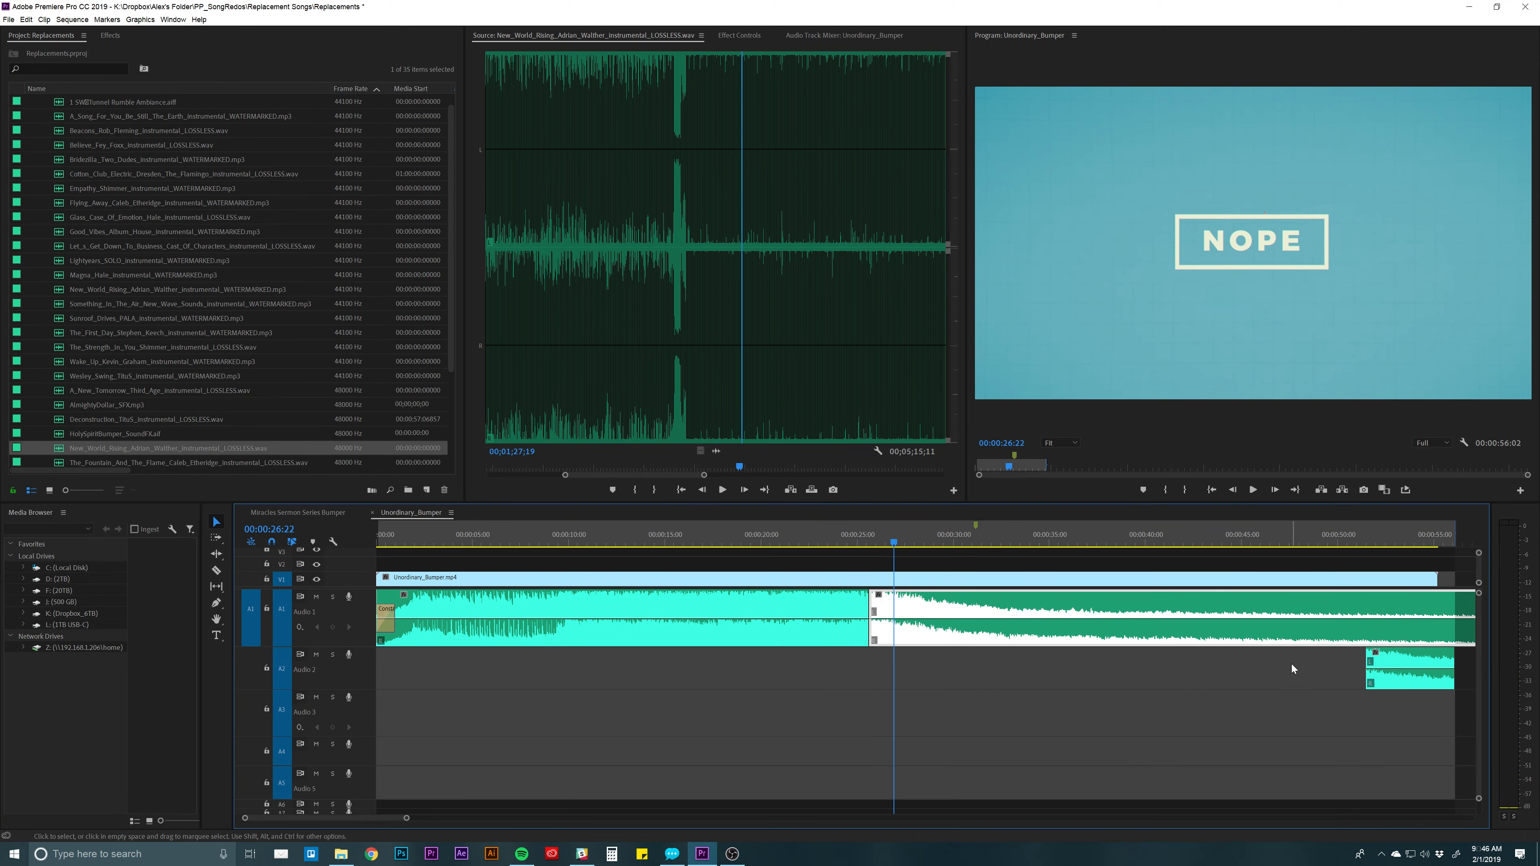
Move the fade-out past the bumper's end, place the short Audio 2 piece at the 00:00:25:15 cut on Audio 1, and play it.
key(minus)
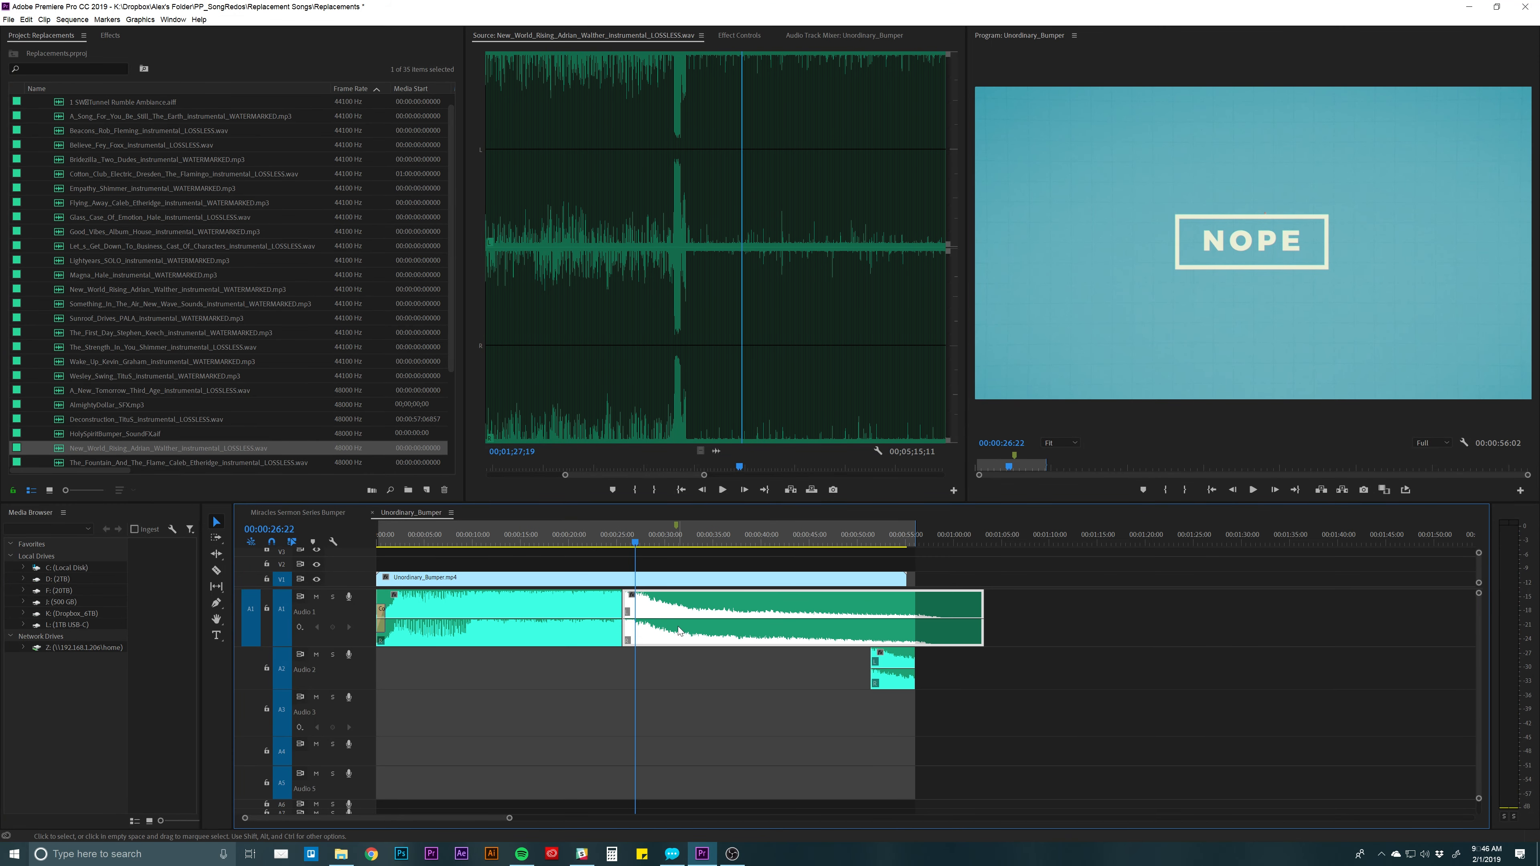
drag(679, 631, 1134, 639)
drag(894, 664, 647, 625)
key(equal)
key(equal)
click(772, 539)
key(space)
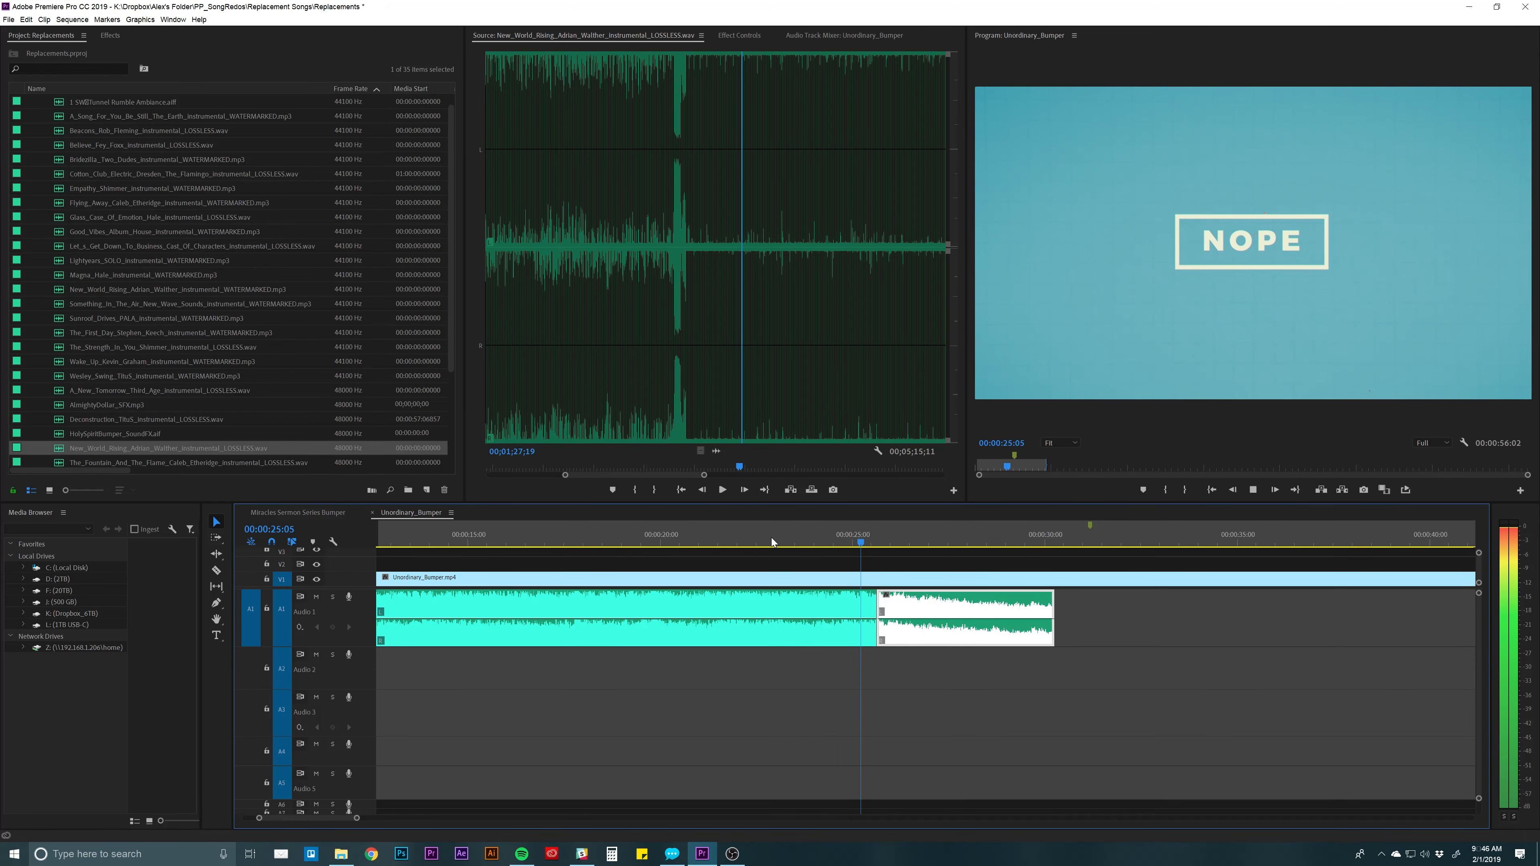
Play the join between the song's cut and the short piece against the "NOPE" title.
key(space)
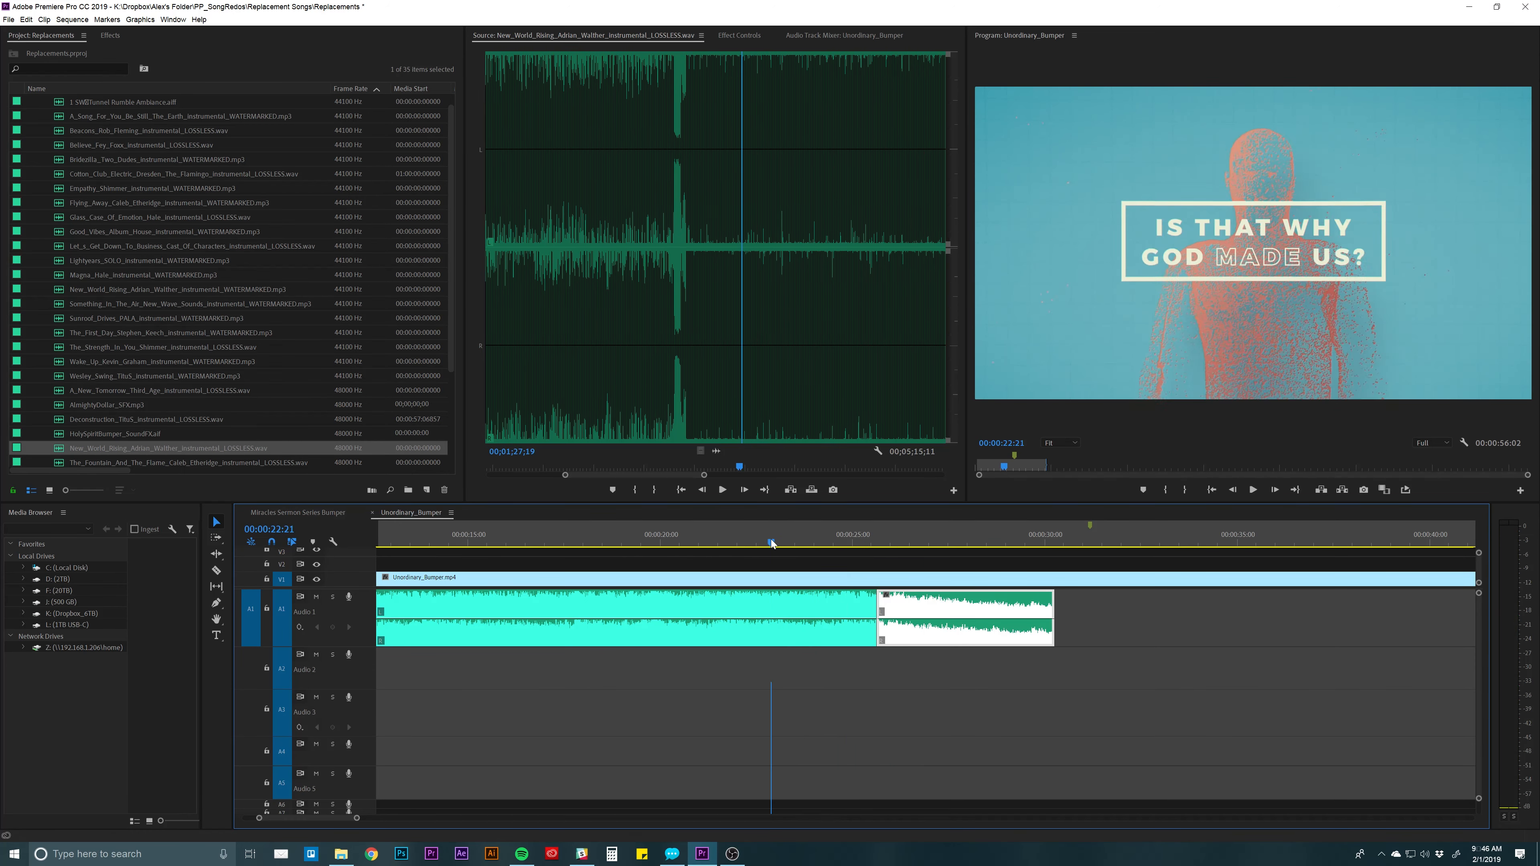
key(equal)
key(equal)
key(space)
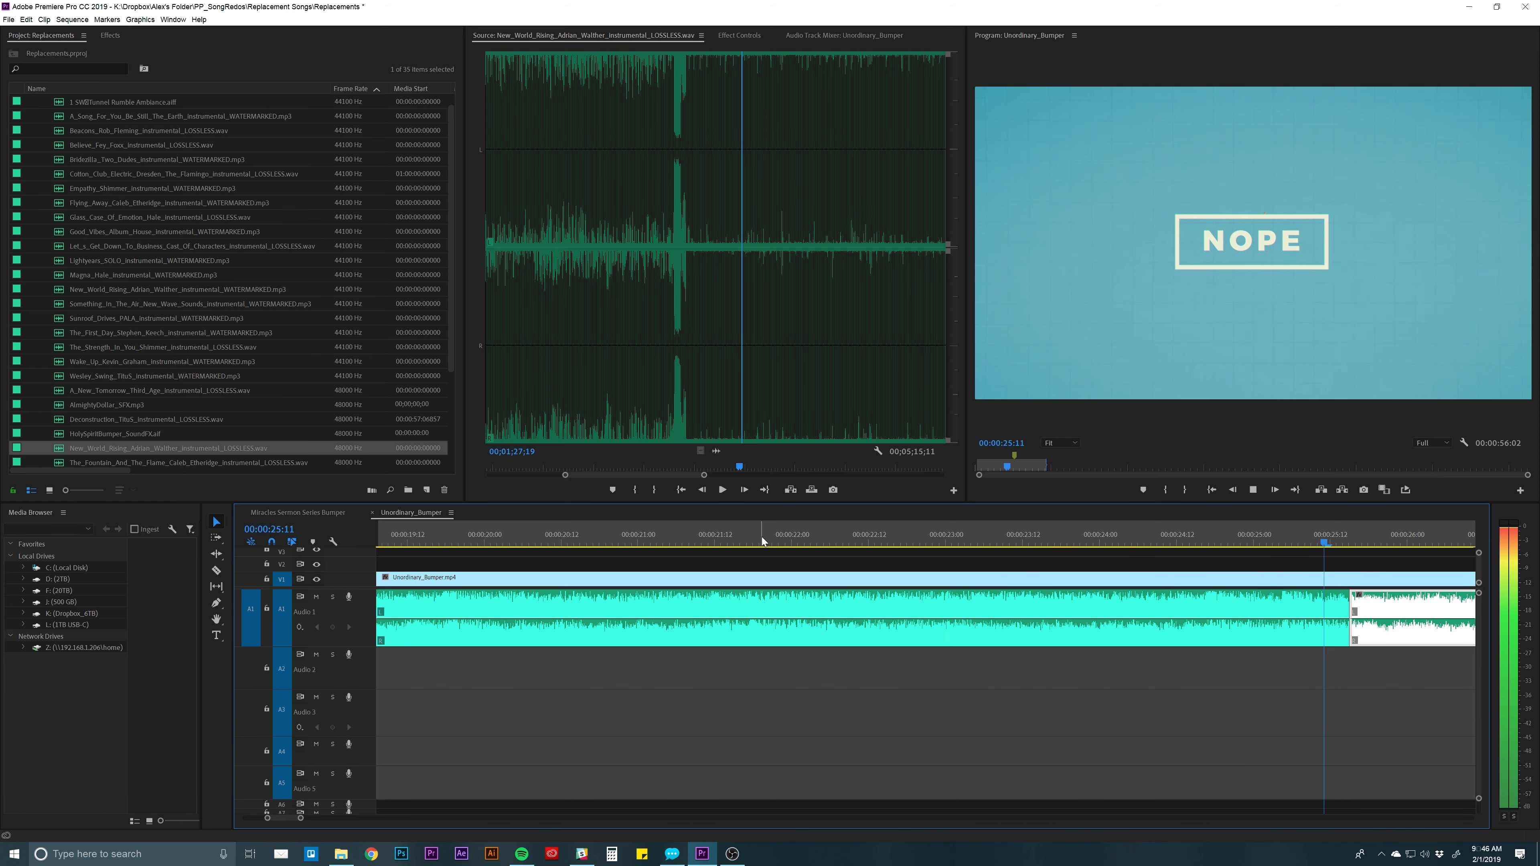
key(space)
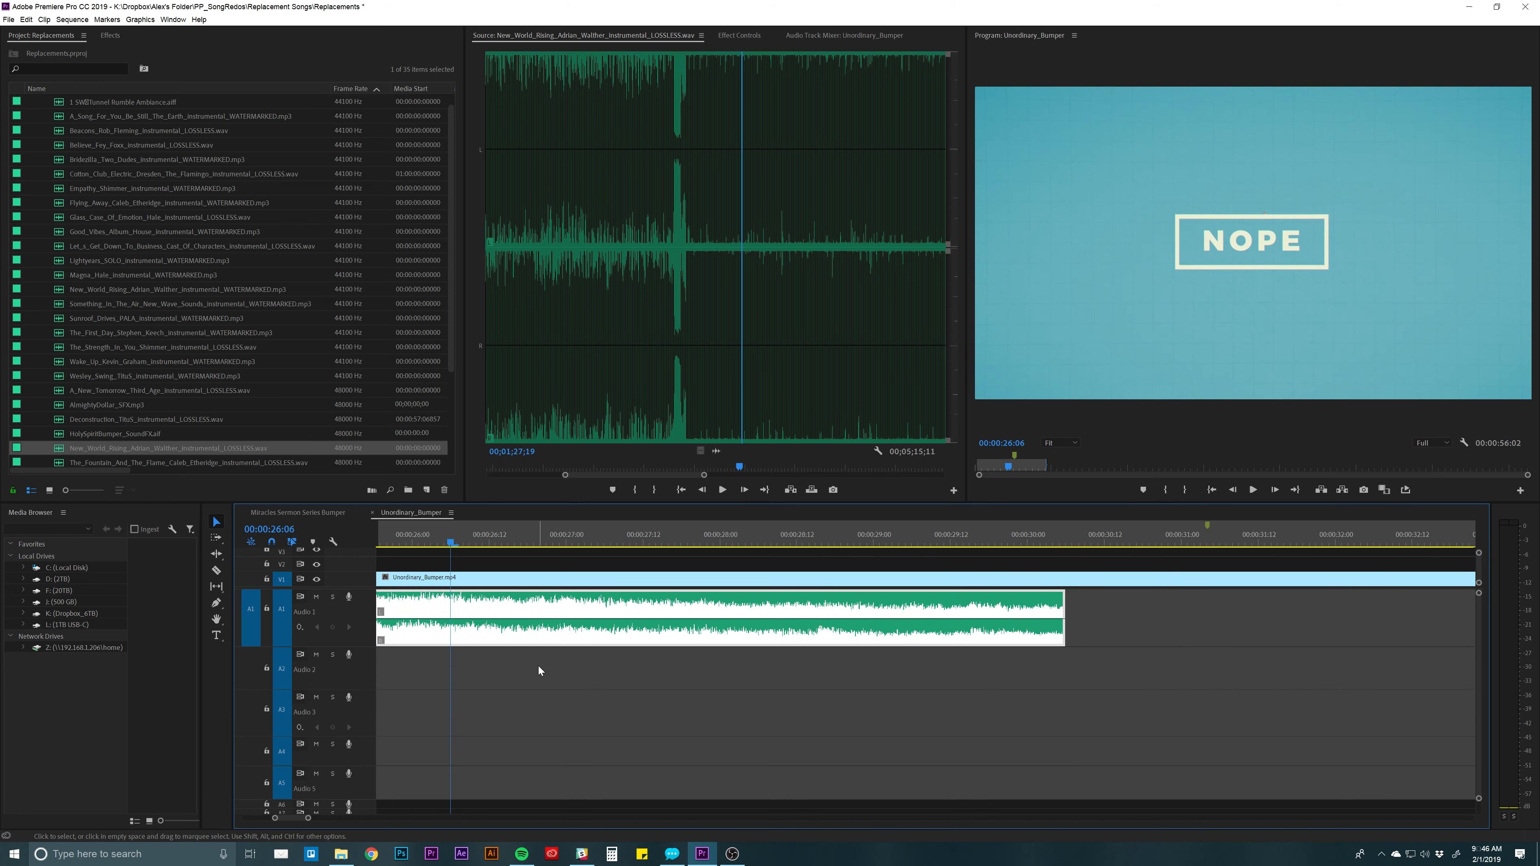
Fine-tune the join between the song and the short piece near 00:00:25:15 on Audio 1, and play across it.
key(h)
drag(482, 625, 791, 627)
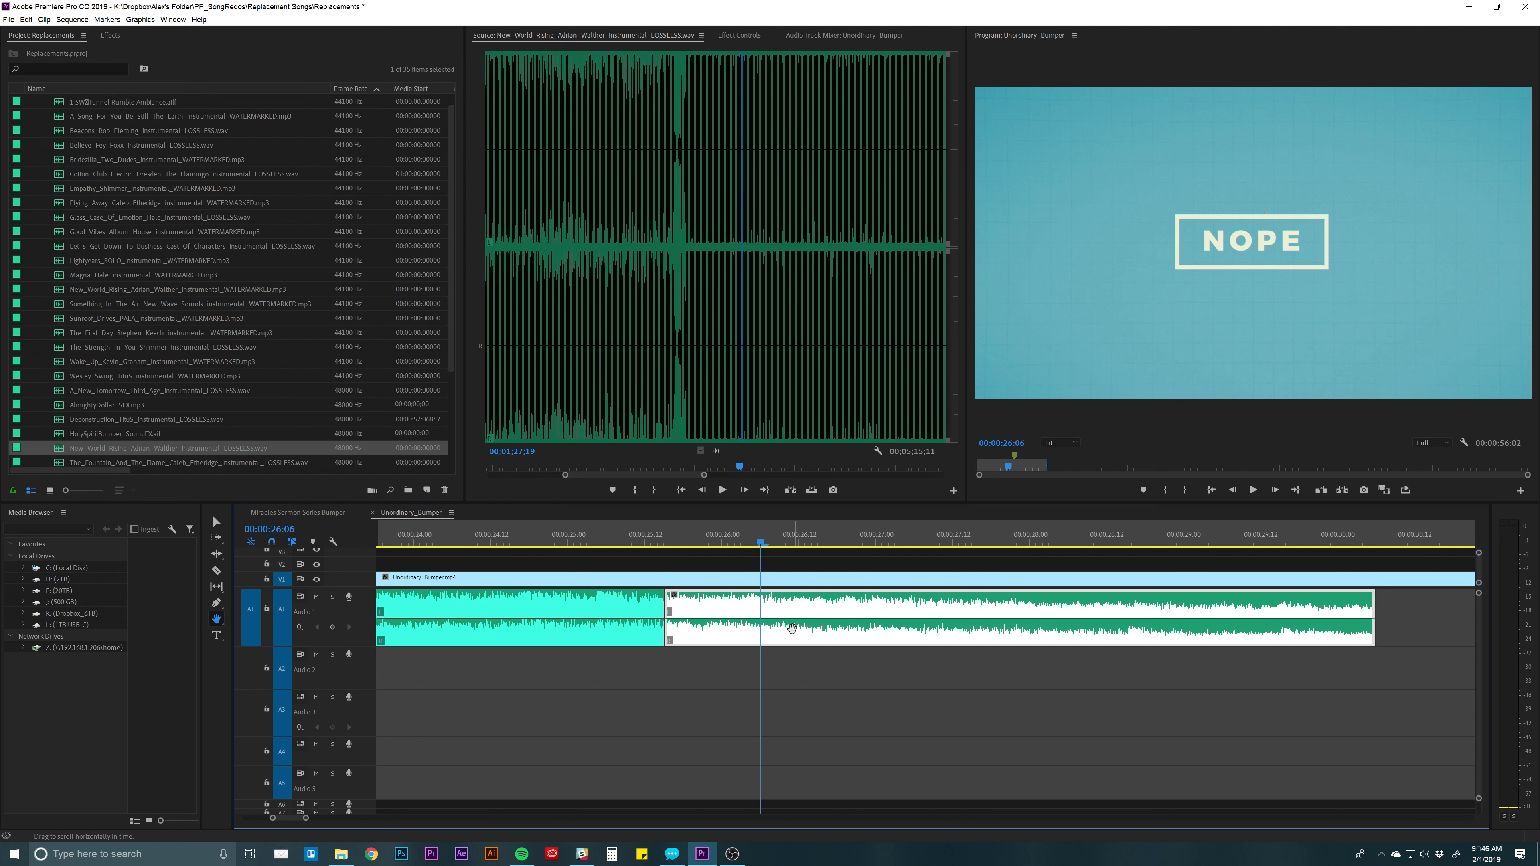
key(v)
key(=)
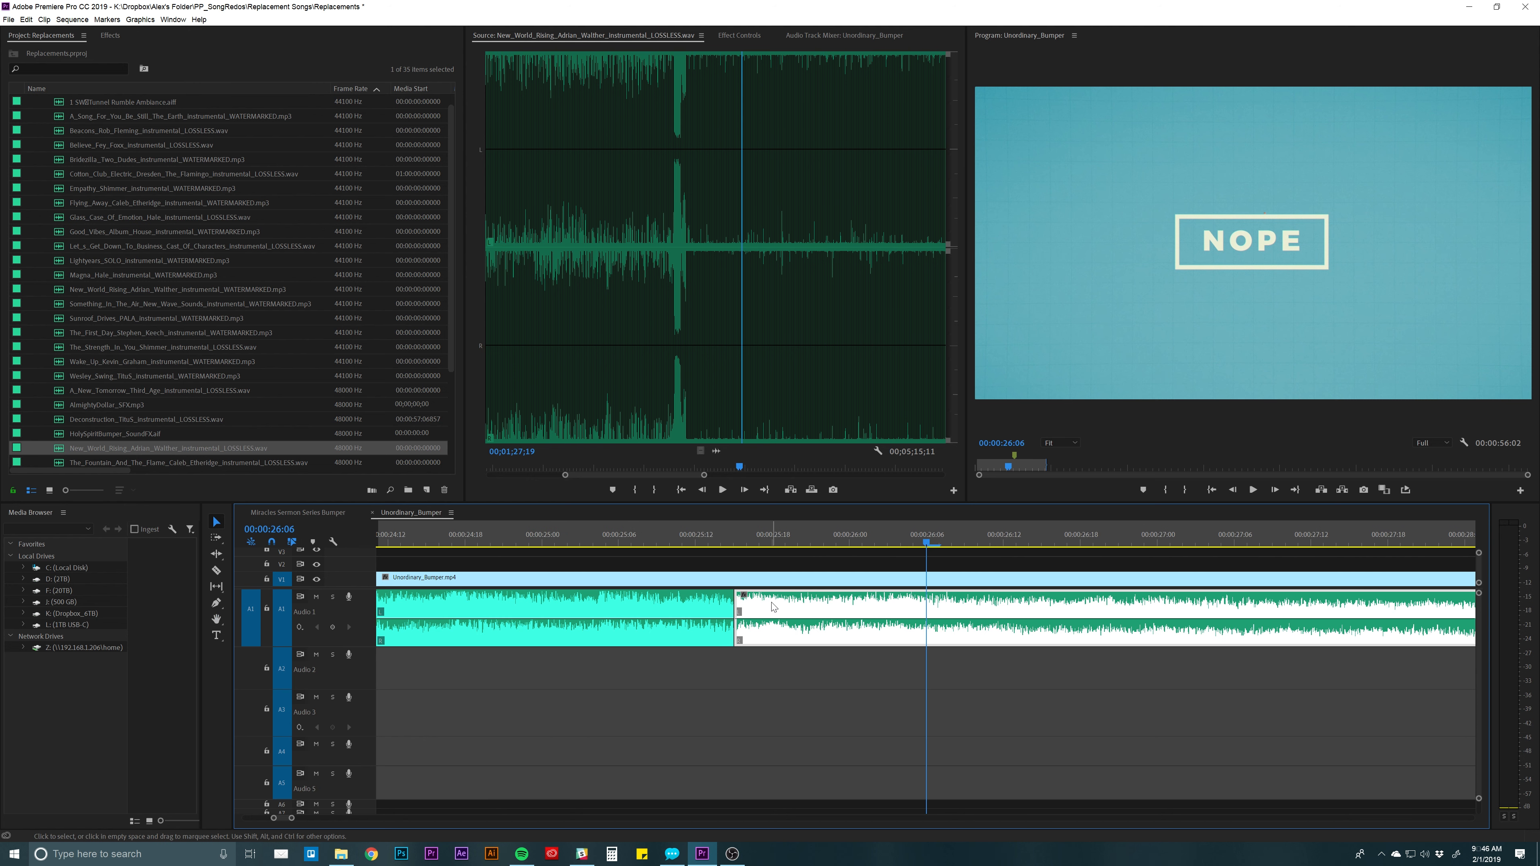
mouse_move(773, 608)
mouse_down()
mouse_move(786, 609)
mouse_move(746, 599)
mouse_up()
click(740, 603)
key(space)
key(space)
key(-)
click(834, 608)
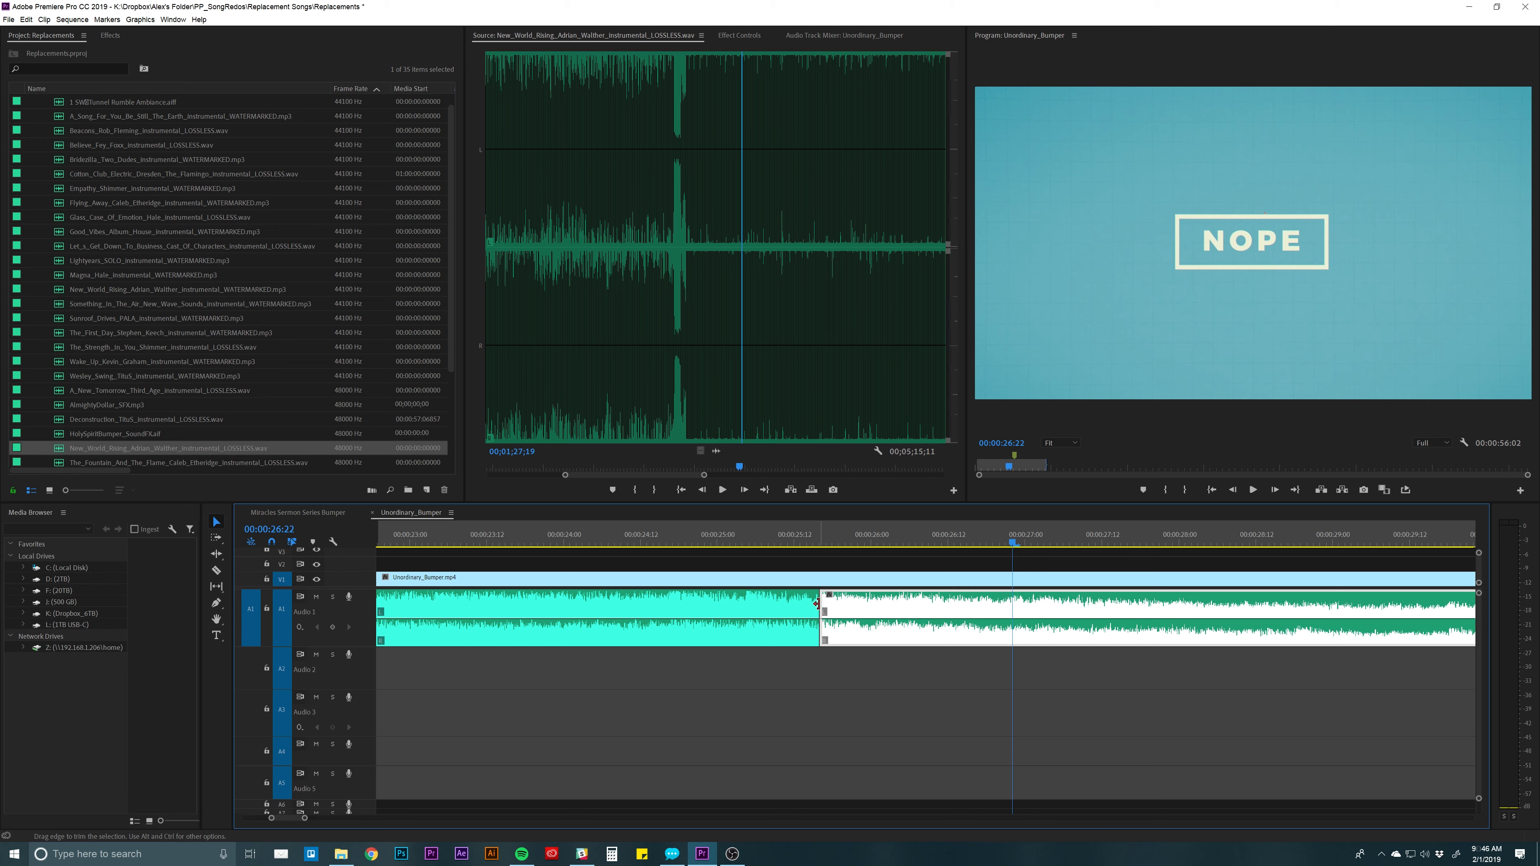
Add a Constant Power crossfade at the join on Audio 1, shorten it to about two frames, and play across it.
right_click(819, 608)
click(831, 680)
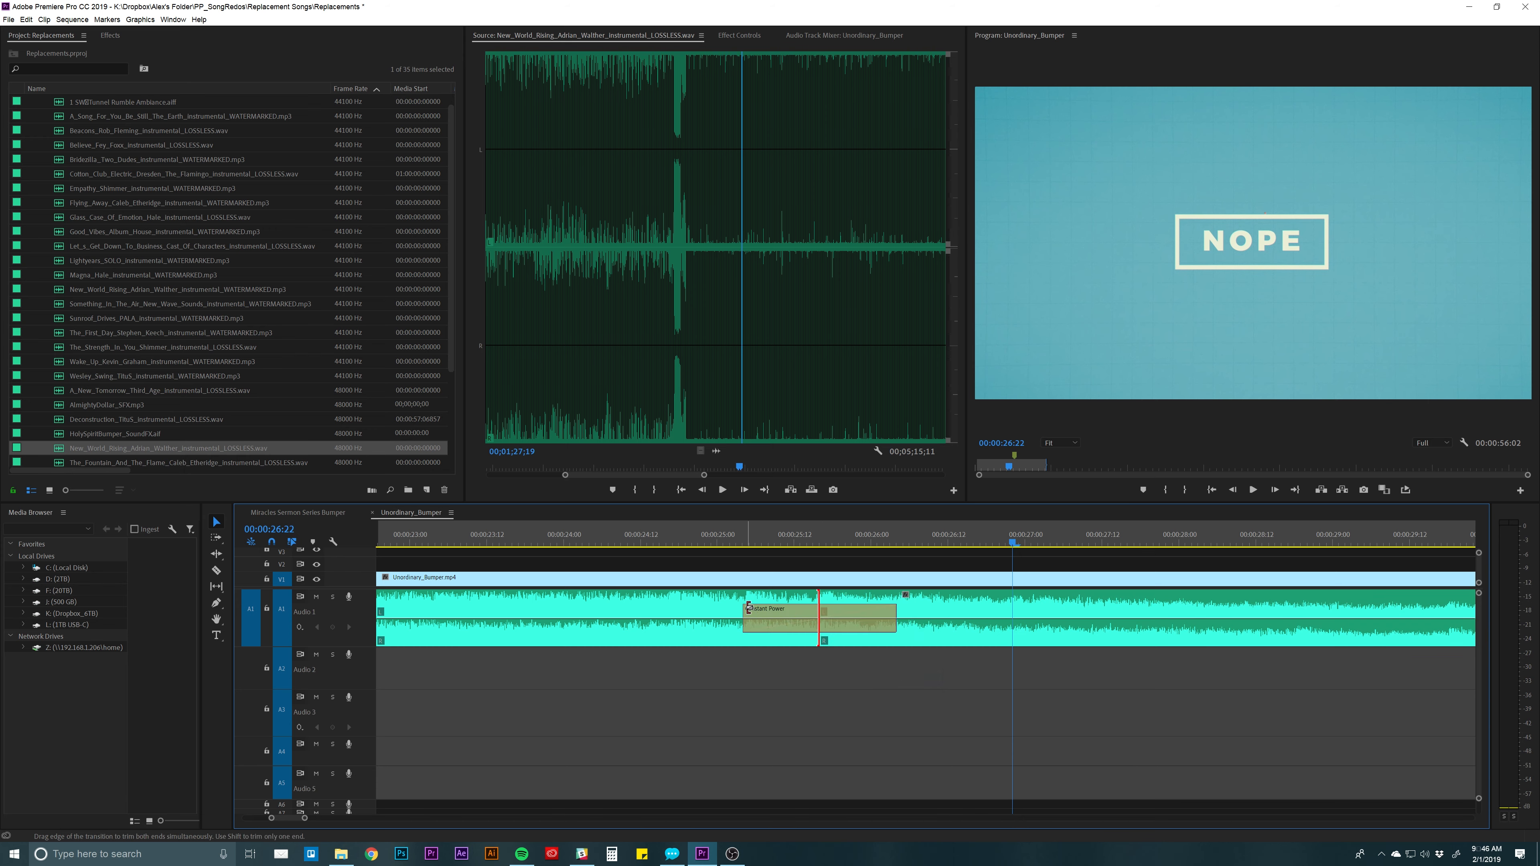
drag(754, 609, 820, 616)
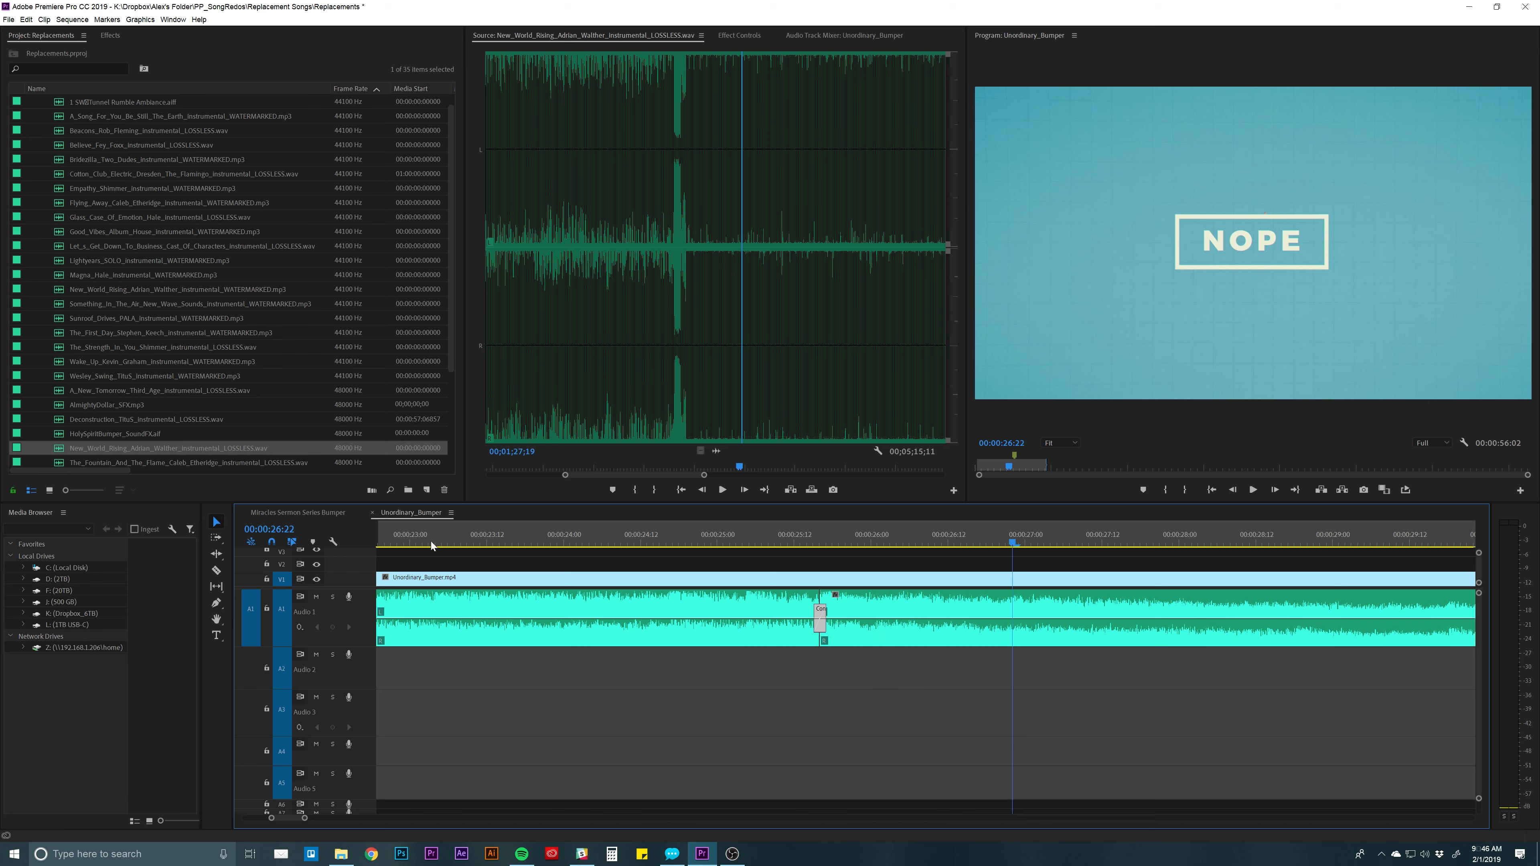
click(411, 542)
key(space)
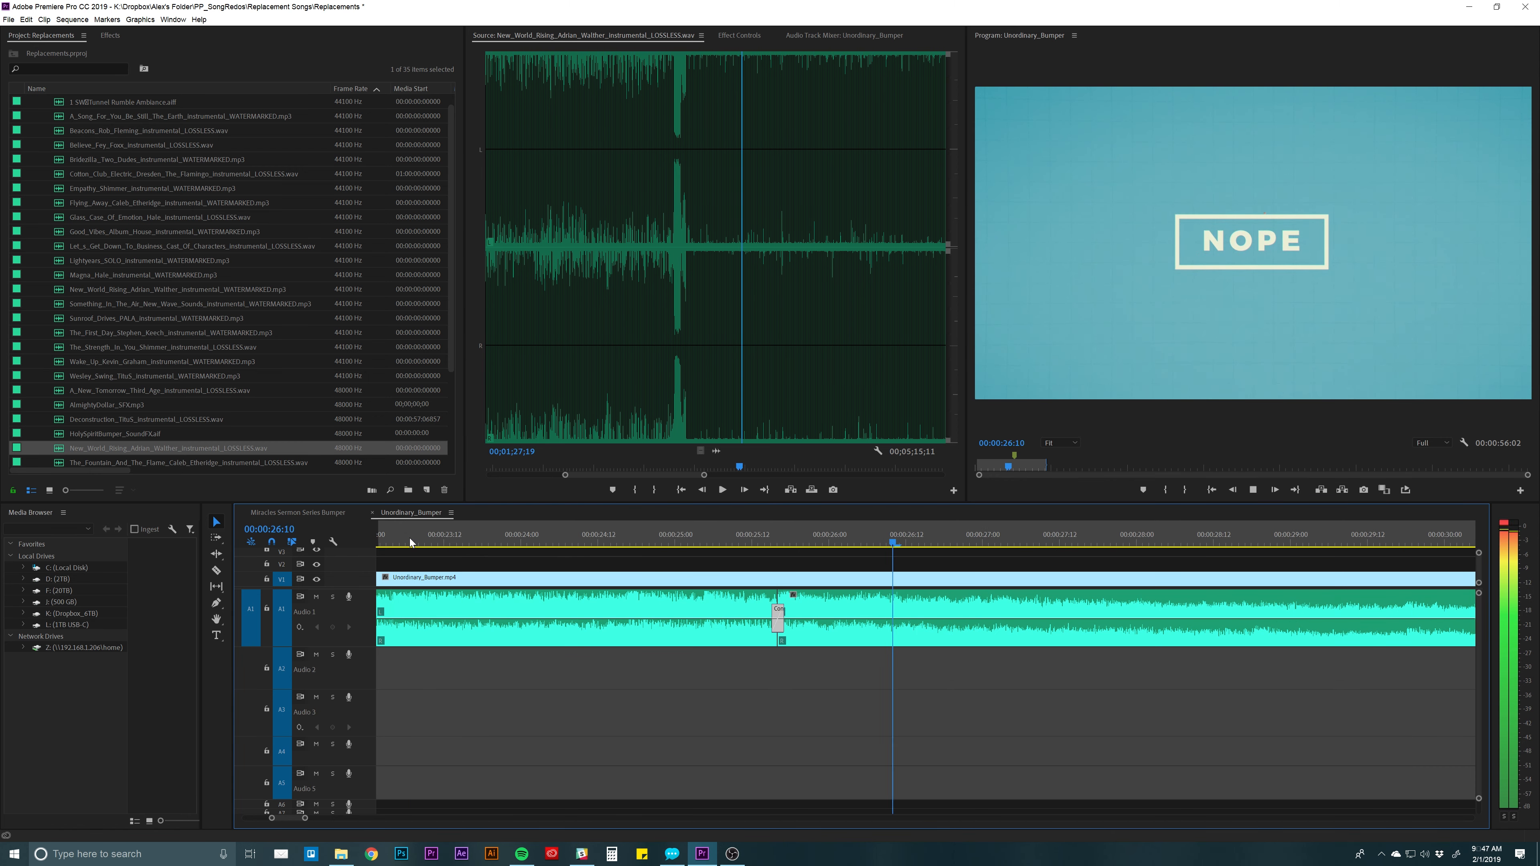
Extend the short piece's end to about 00:00:39 on Audio 1 and play it against the shattering cube.
key(minus)
key(minus)
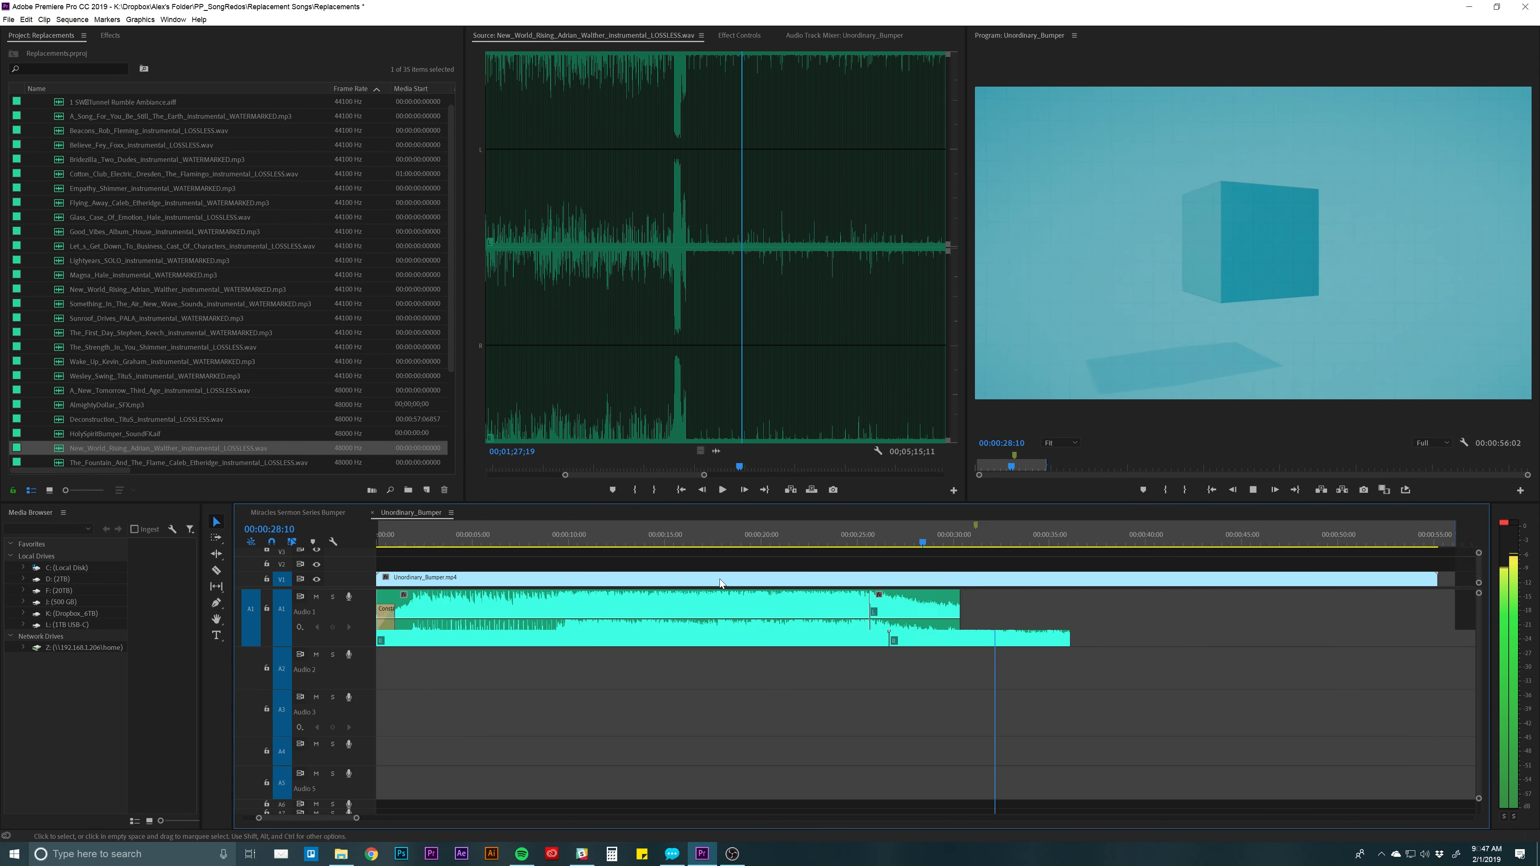
key(minus)
key(minus)
drag(668, 619, 753, 619)
click(613, 540)
key(space)
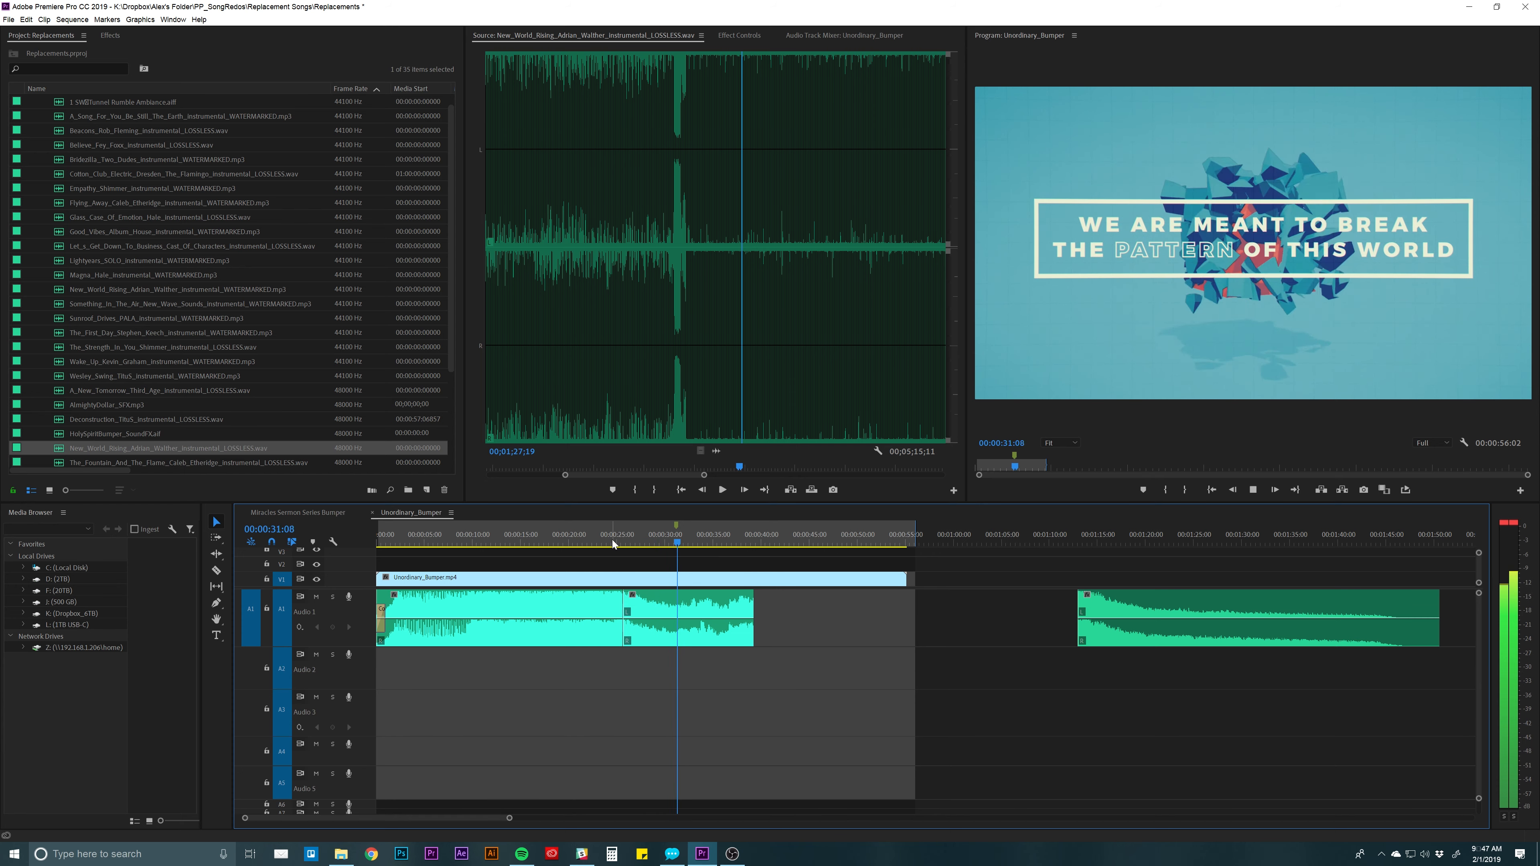
key(space)
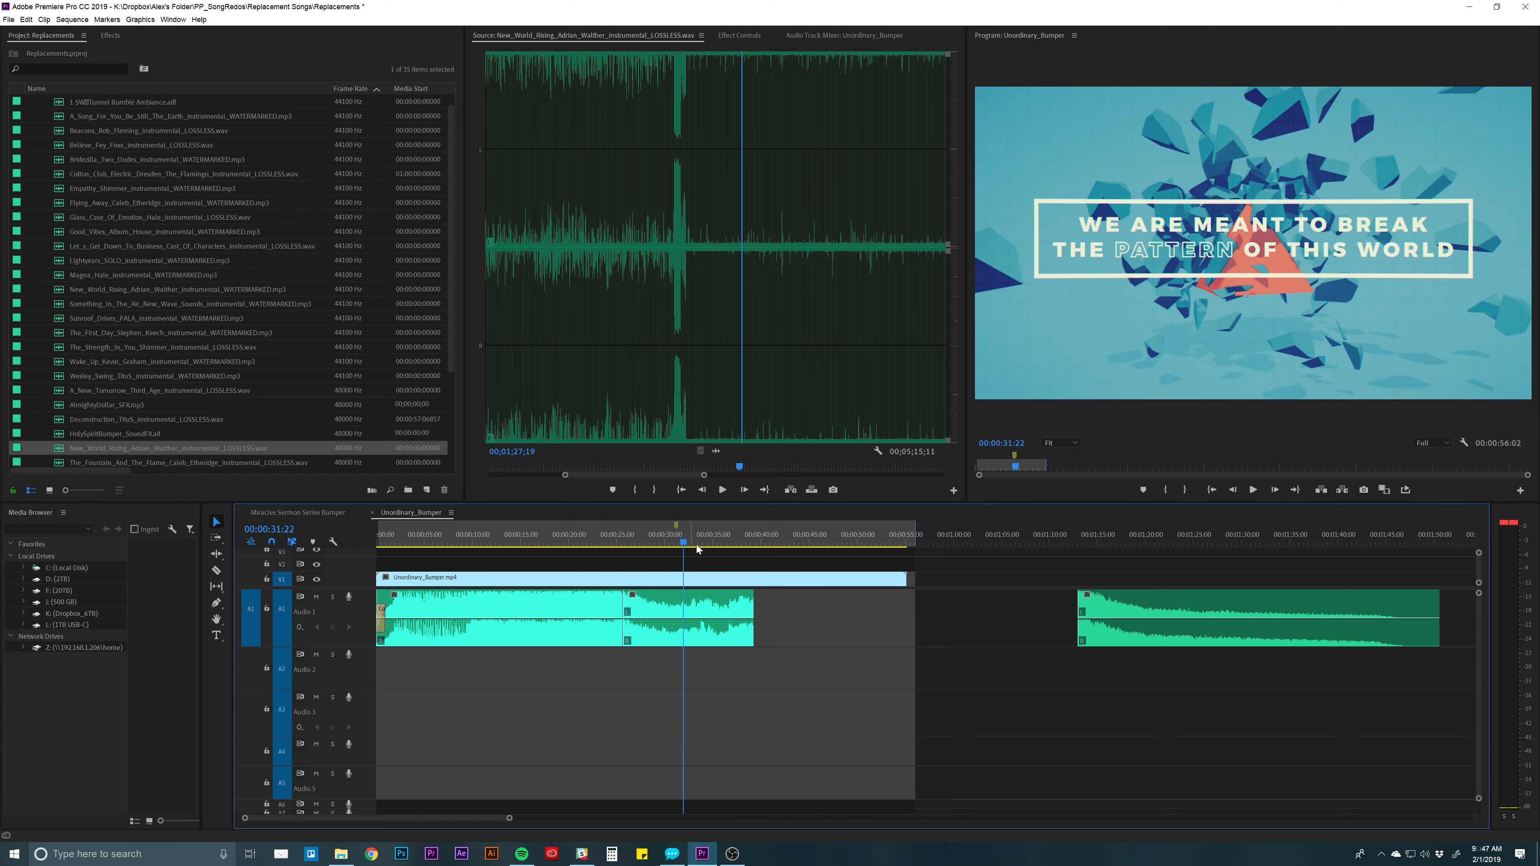
Split the extended piece at 00:00:31:05, where the cube starts to shatter, and delete the part after it.
key(equal)
click(912, 526)
click(916, 613)
key(c)
click(913, 613)
key(v)
click(945, 612)
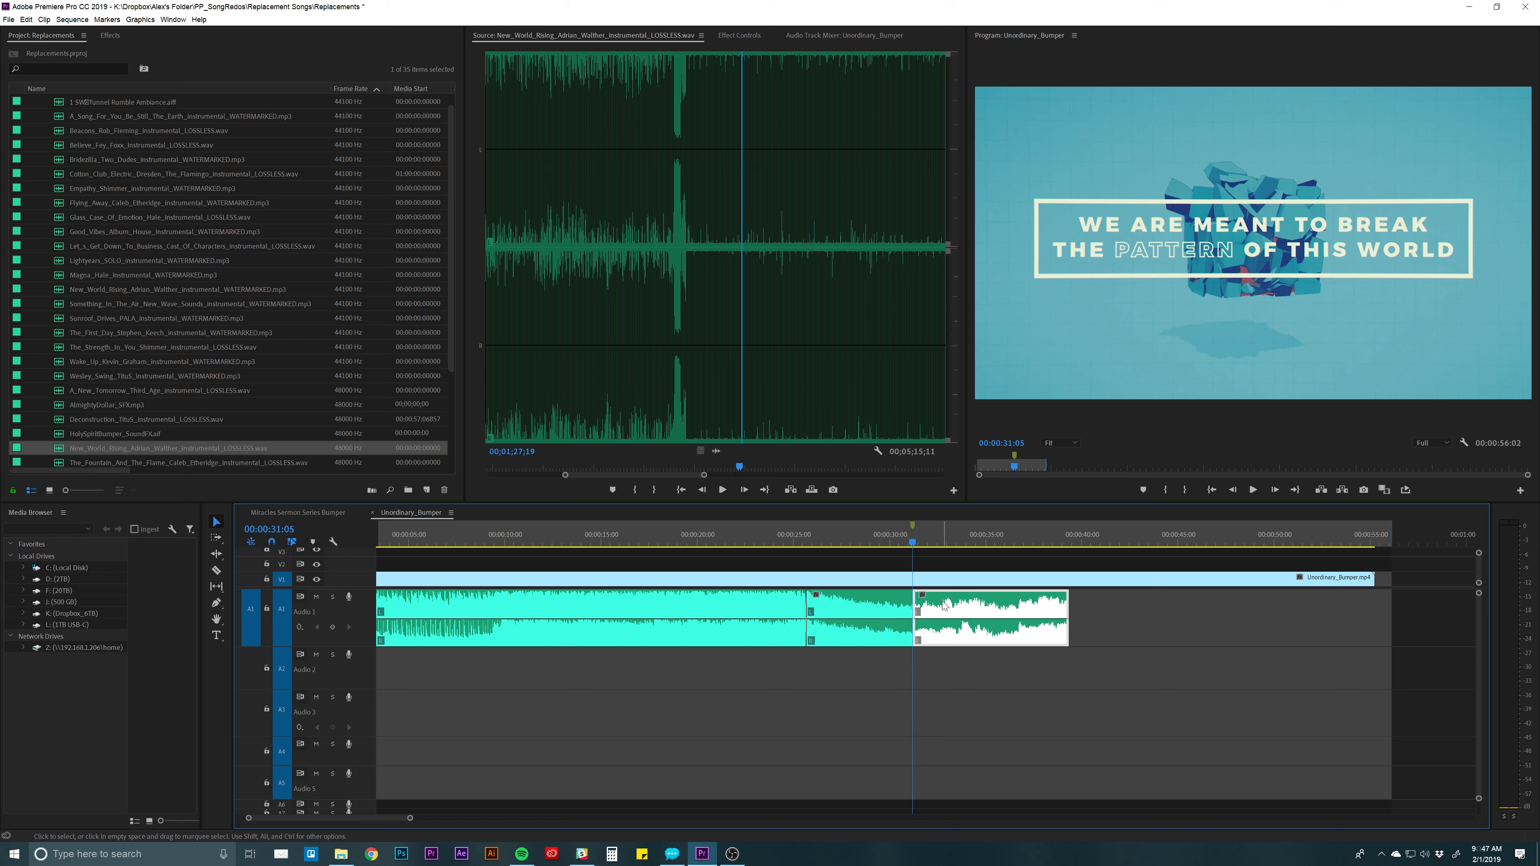
key(Delete)
Move the long Audio 1 section from around four minutes to directly after the 00:00:31:05 cut, and play it.
key(minus)
key(minus)
key(minus)
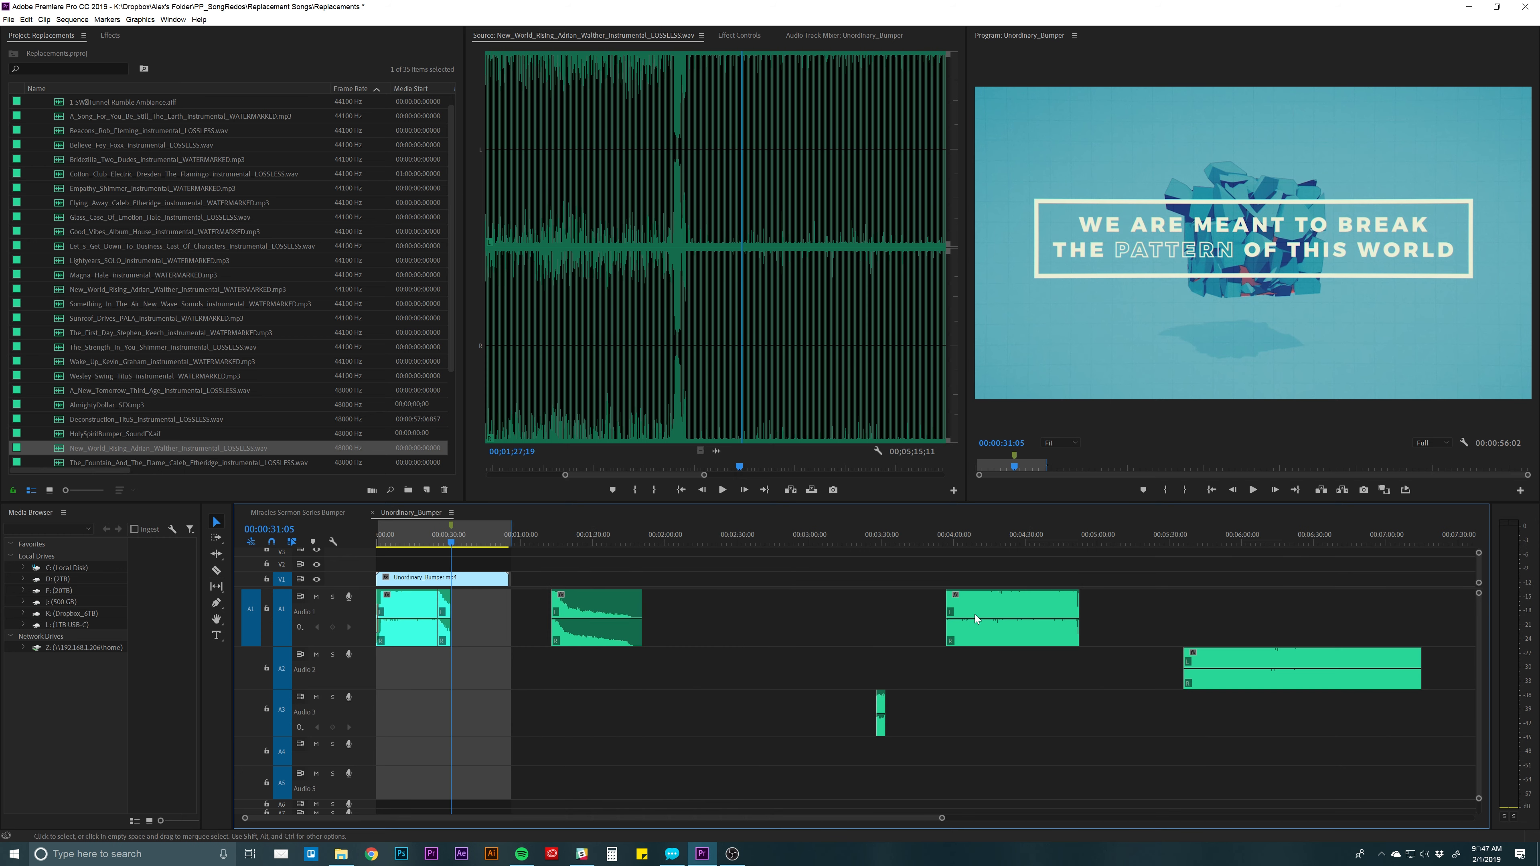
drag(981, 603, 468, 614)
key(equal)
key(space)
key(space)
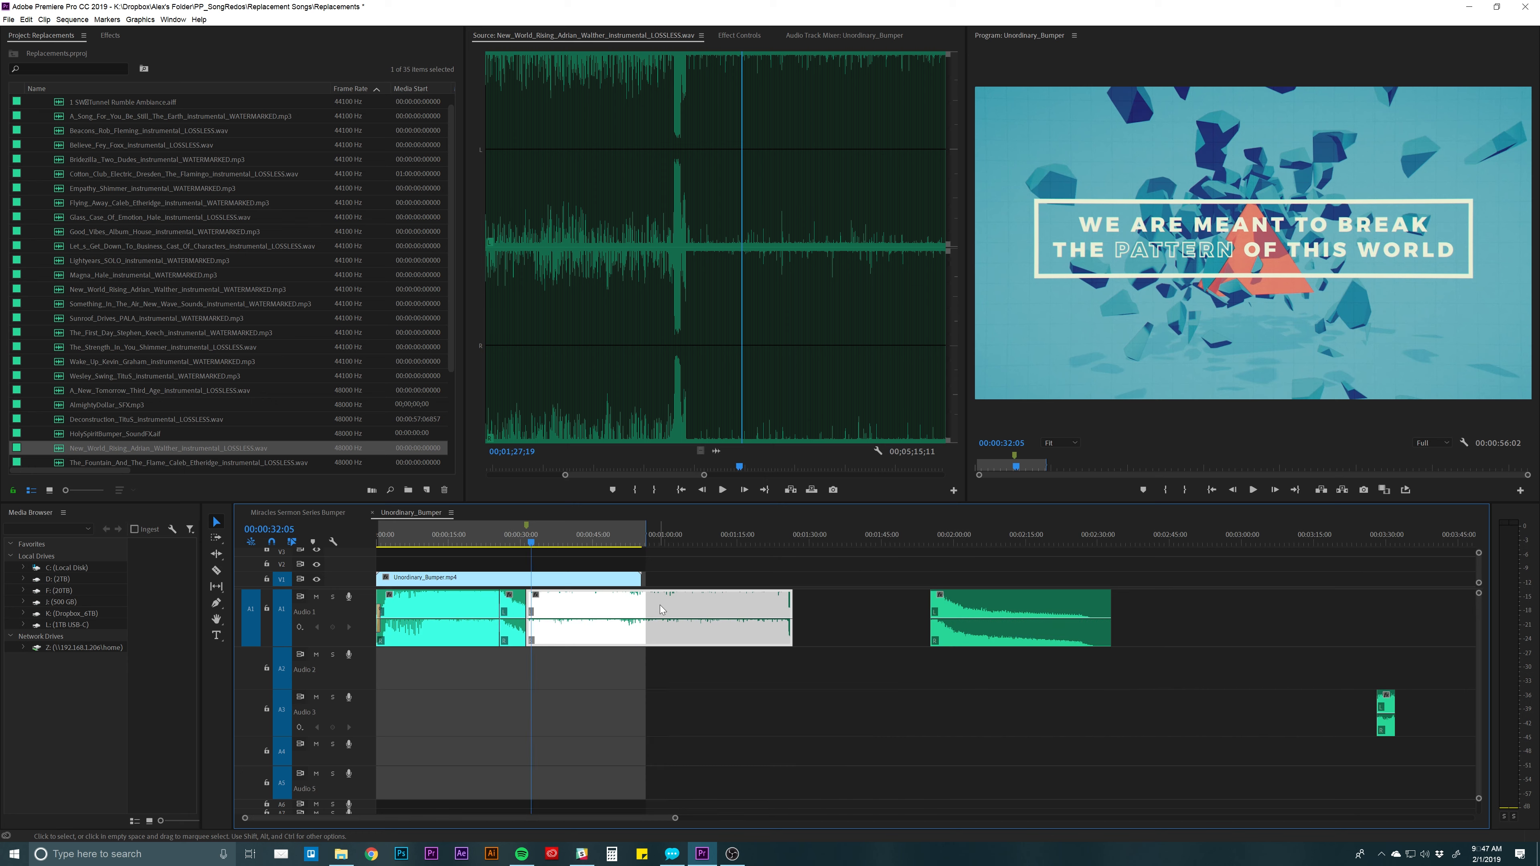
Move the fade-out from Audio 1 to Audio 2 and extend the long section's end to about 00:02:46.
drag(983, 614, 967, 665)
drag(799, 602, 1177, 603)
Split the long section at 00:01:26:18, where the music kicks back in, and delete the part before the split.
click(792, 544)
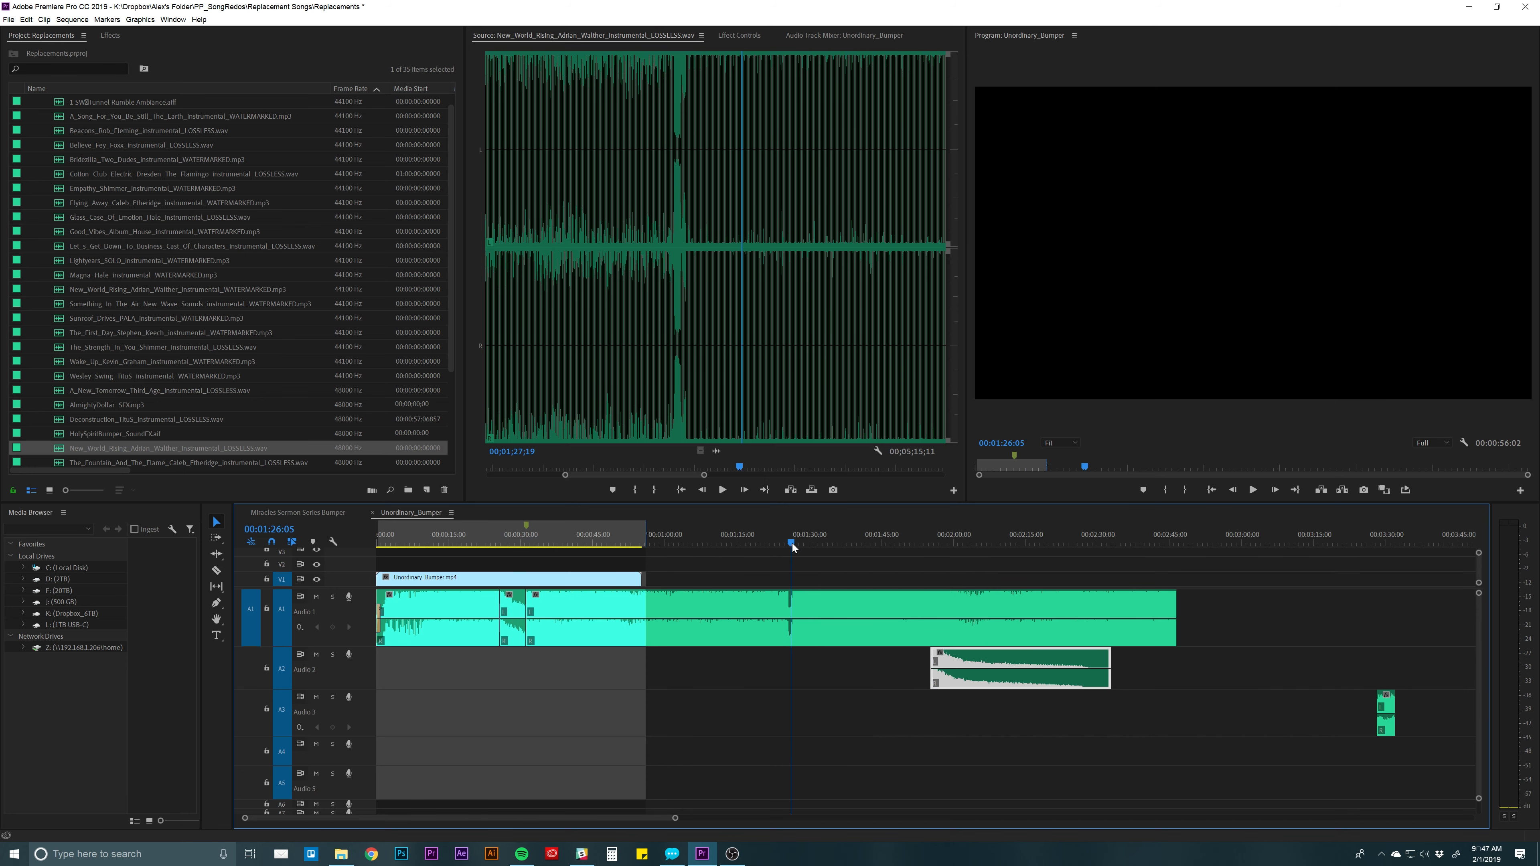
key(=)
key(=)
click(947, 542)
key(ctrl+k)
click(904, 604)
key(Delete)
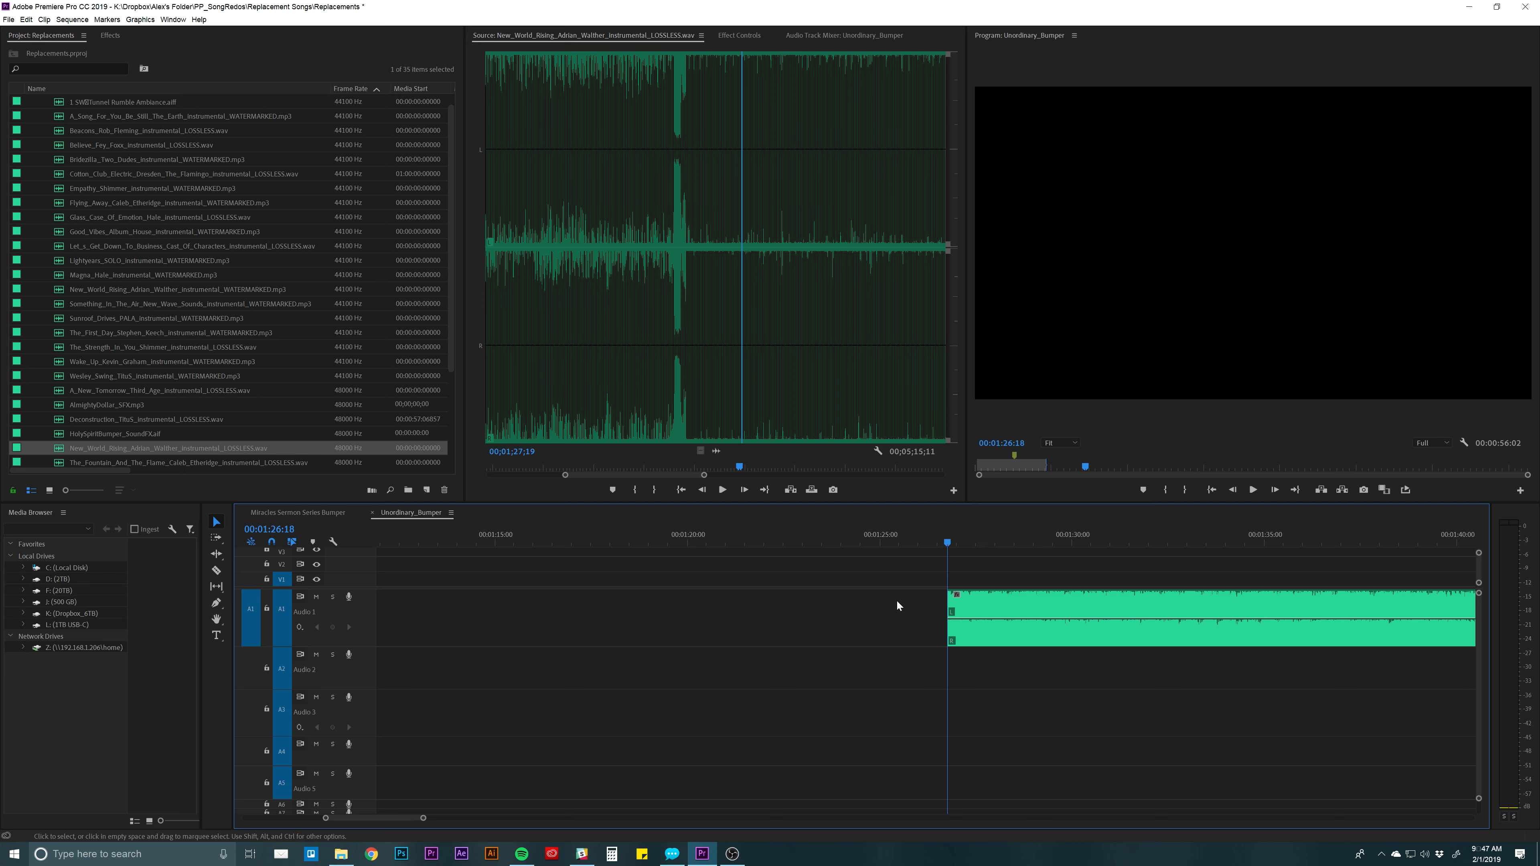
Move the remaining long section directly after the piece ending at 00:00:31:05 on Audio 1, and play the join.
key(-)
key(-)
click(957, 607)
drag(957, 607, 435, 607)
click(395, 543)
key(=)
key(=)
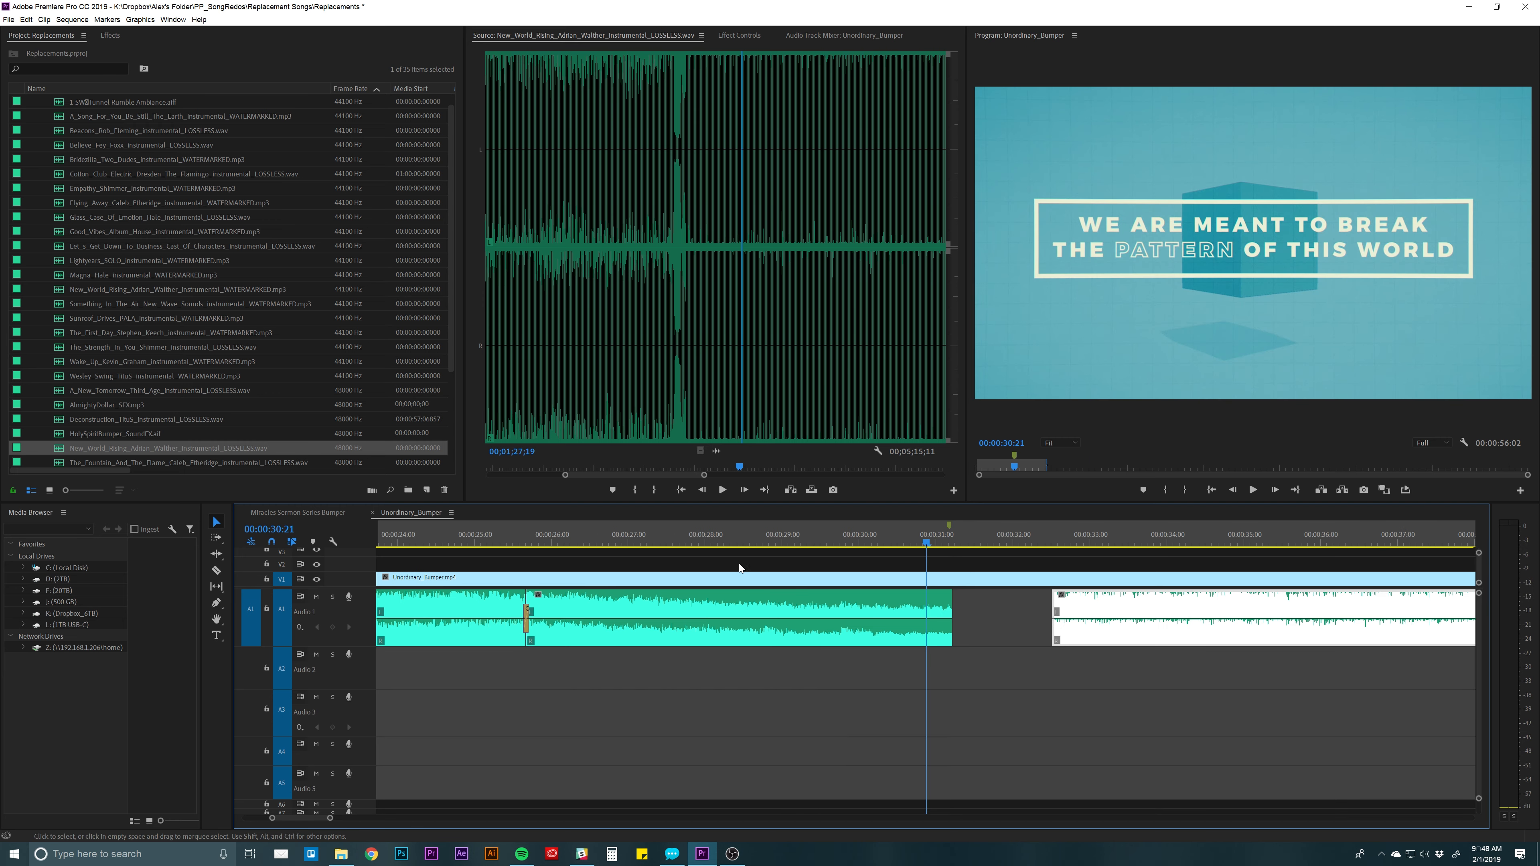
drag(1102, 596, 1003, 598)
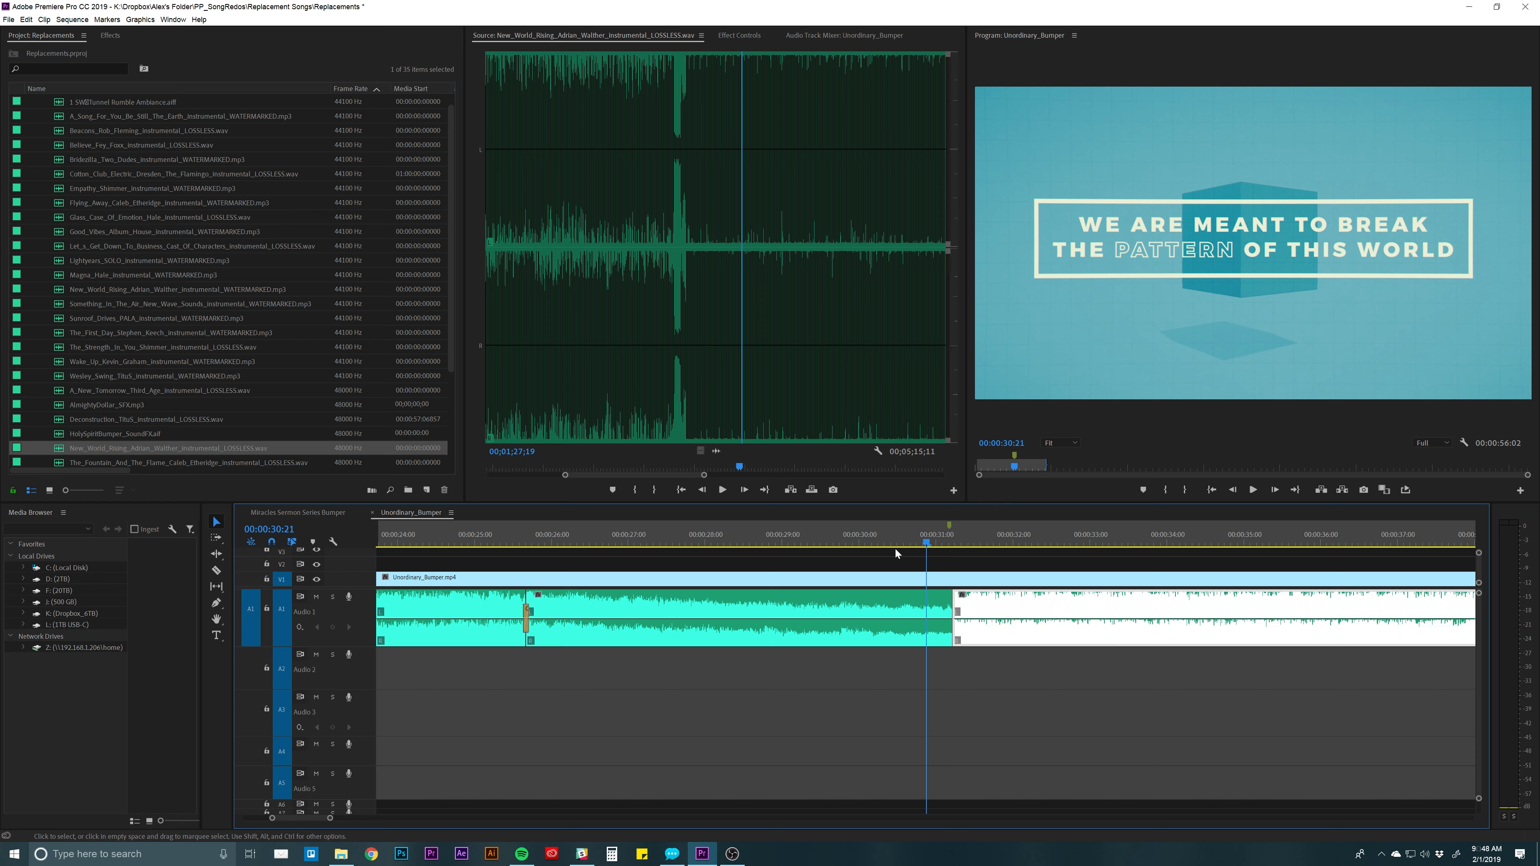
click(742, 535)
key(space)
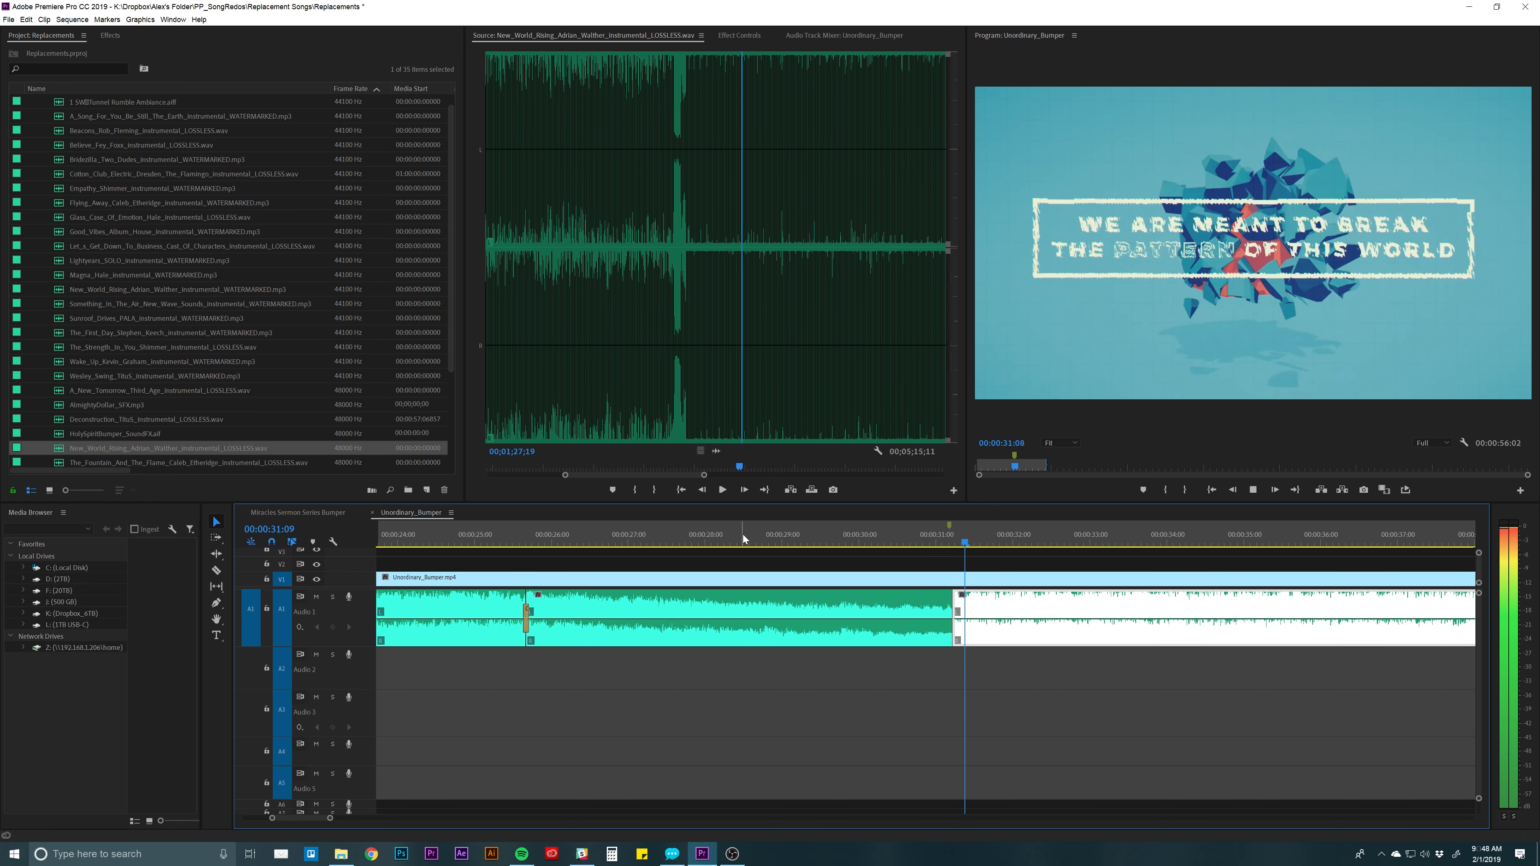
key(space)
Nudge the long section one frame earlier to match the cube's shattering, and play across the join.
key(alt+Left)
key(alt+Left)
key(alt+Left)
key(alt+Left)
key(alt+Right)
key(alt+Right)
key(alt+Right)
click(870, 535)
key(space)
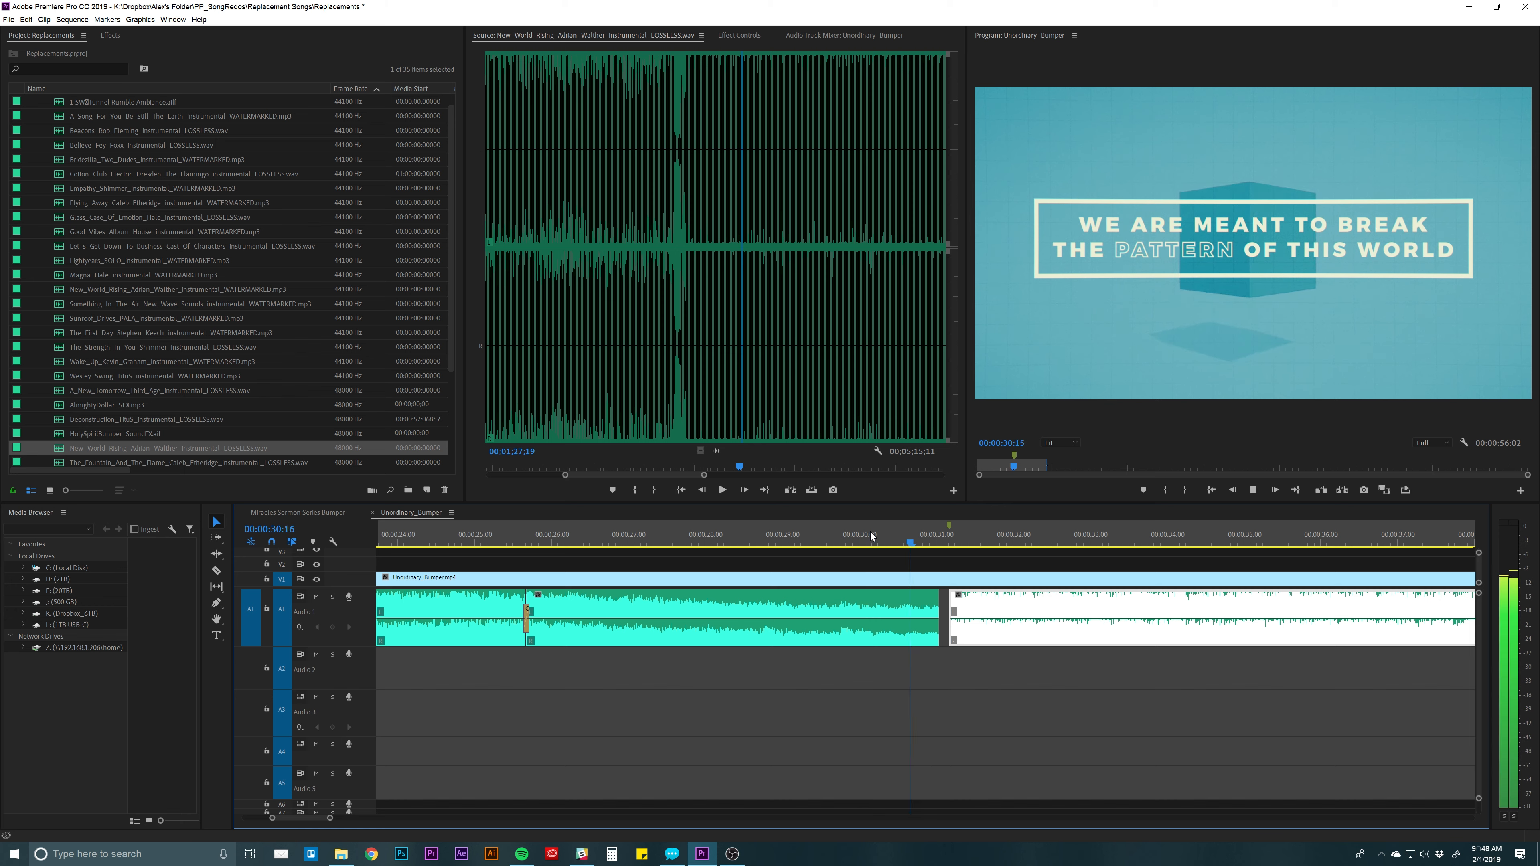
key(space)
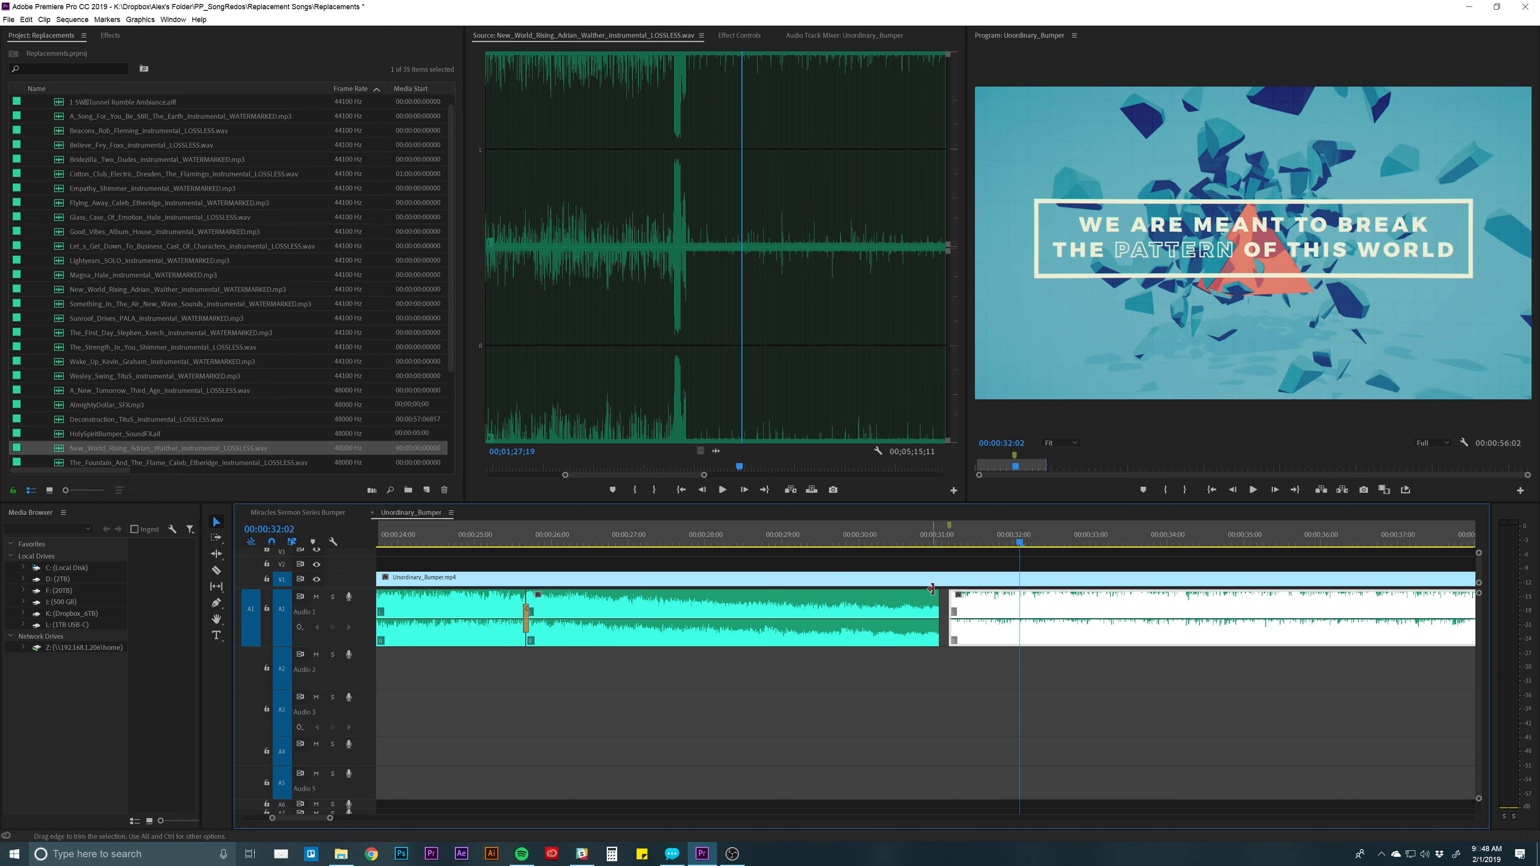
Move the fade-out along Audio 2 to begin at about 00:00:28, beneath the join.
key(minus)
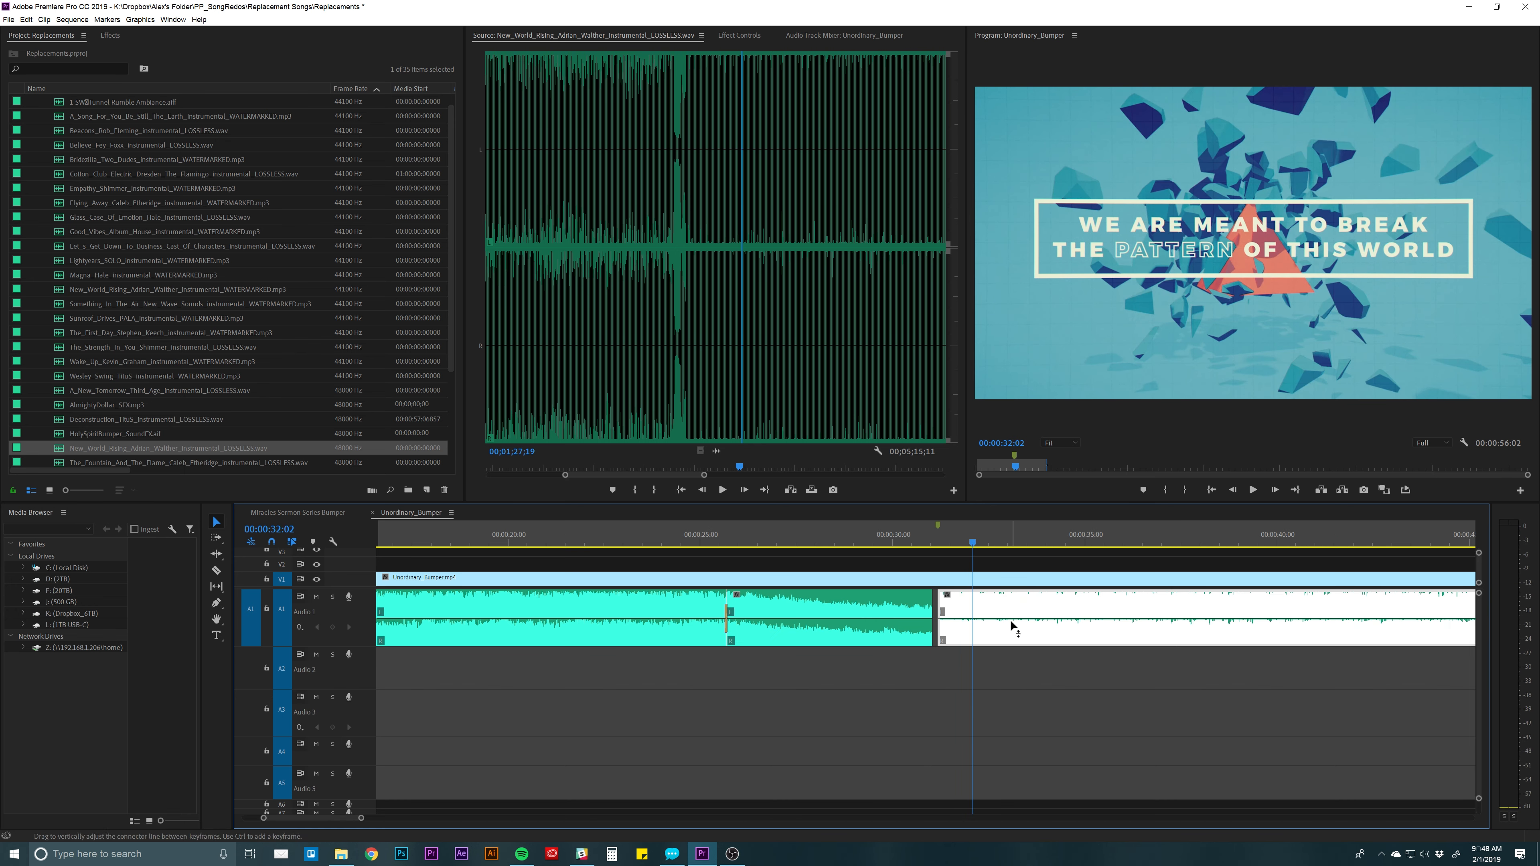
key(minus)
key(minus)
drag(1183, 631, 845, 667)
key(equal)
key(equal)
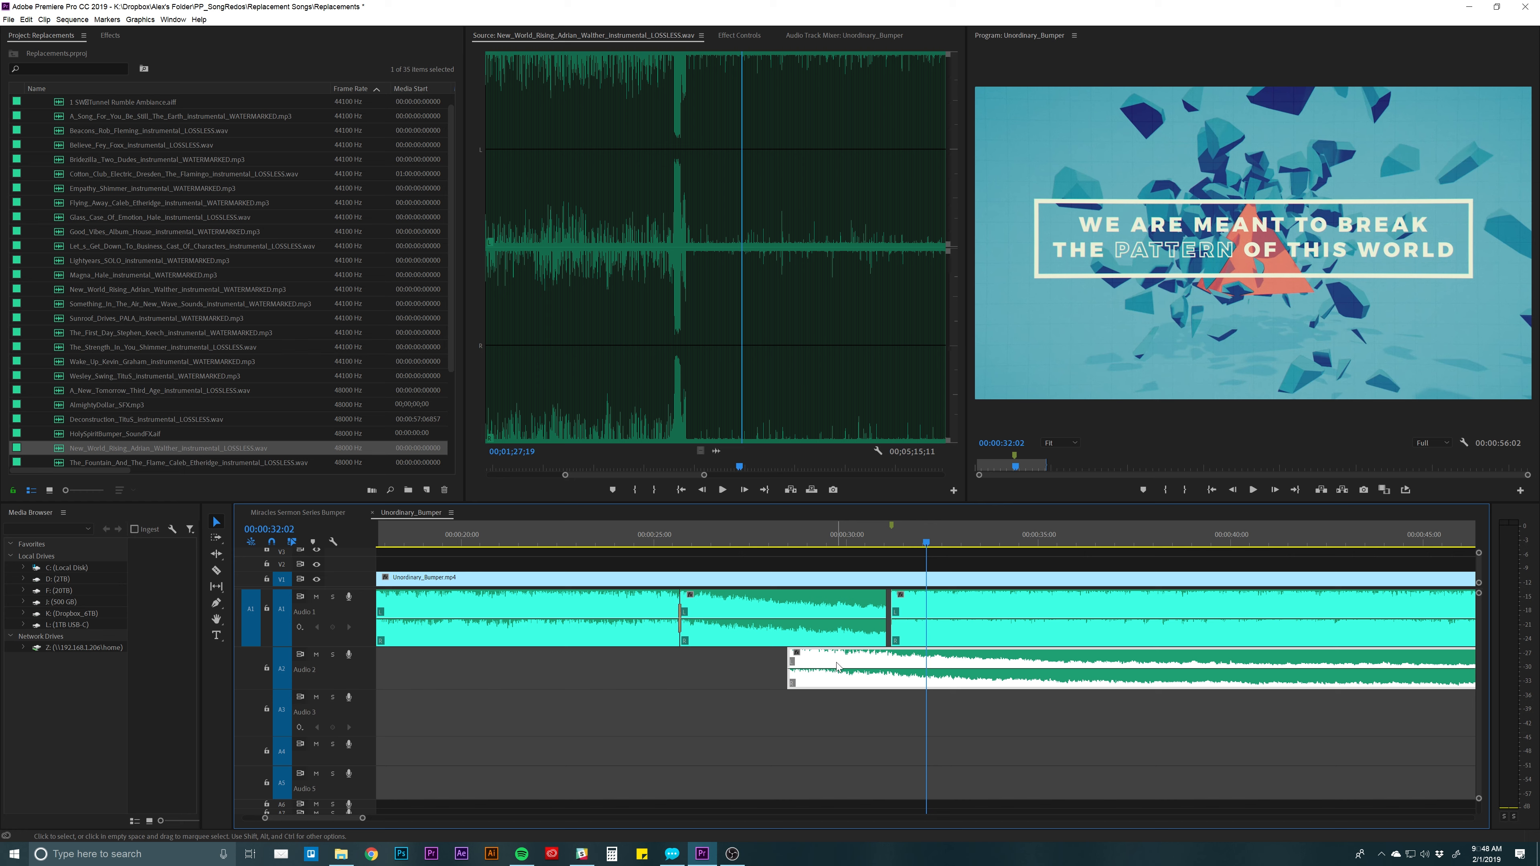
Reverse the speed of the fade-out clip on Audio 2 so it plays as a swell.
key(ctrl+r)
click(726, 427)
key(Return)
key(minus)
key(minus)
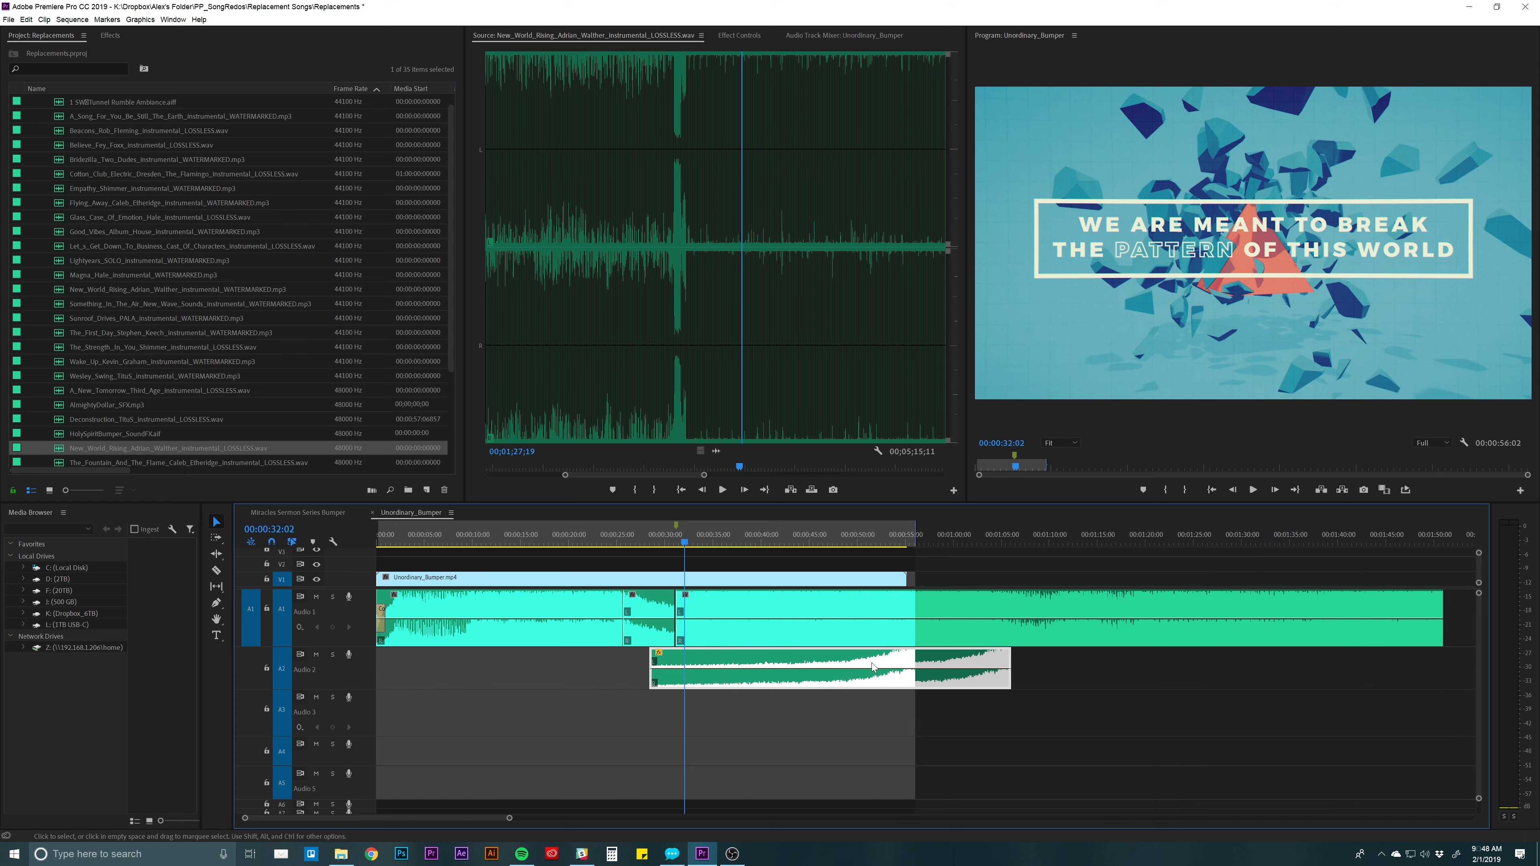
Trim the start of the reversed clip to leave about ten seconds, and align its end with the long section's start.
drag(872, 666, 675, 669)
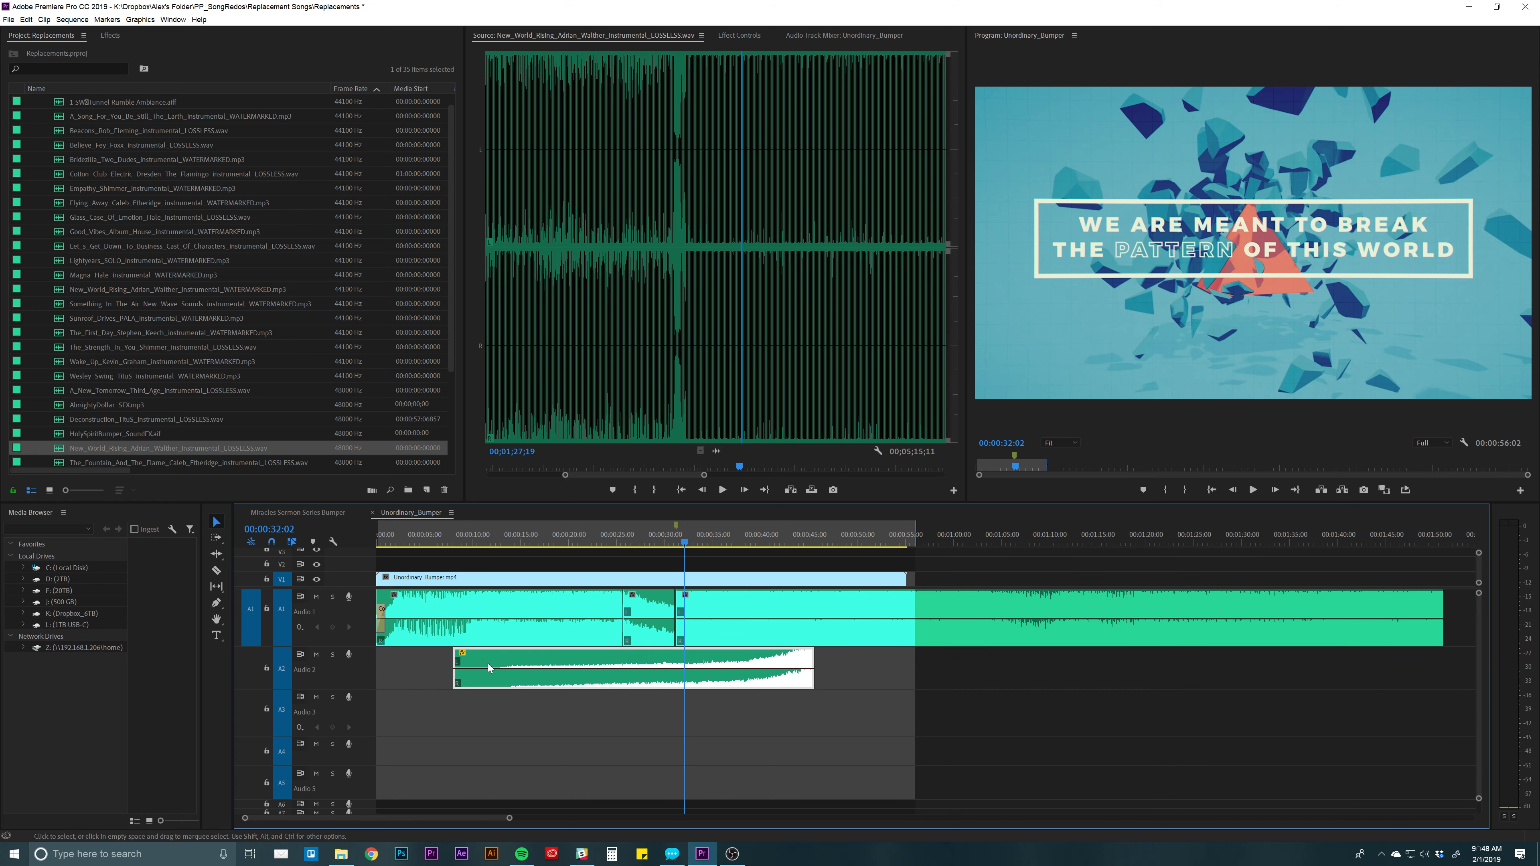
drag(455, 667, 670, 665)
key(equal)
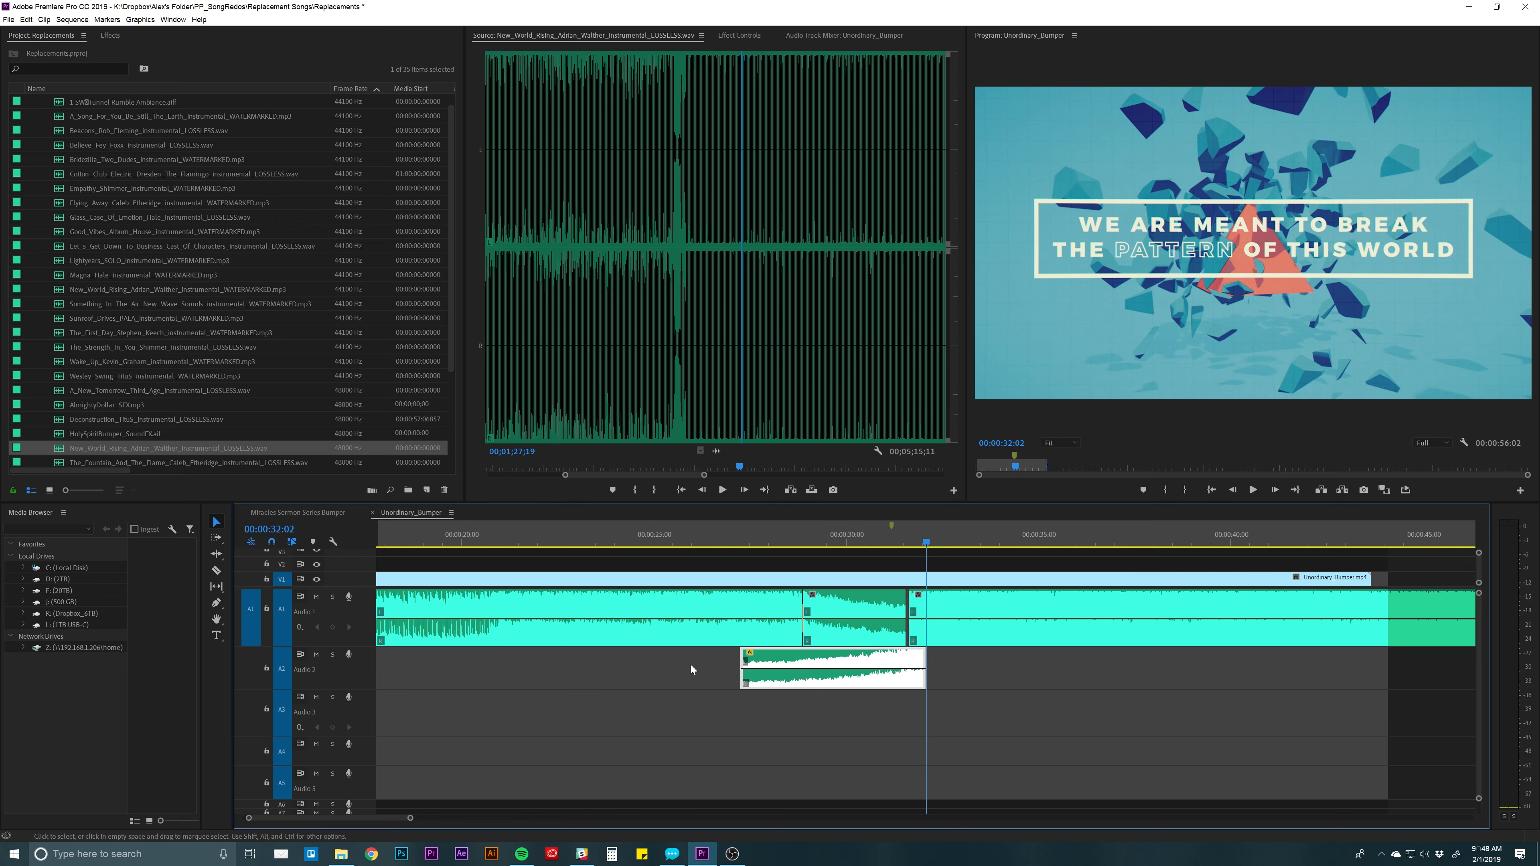
drag(886, 657, 852, 657)
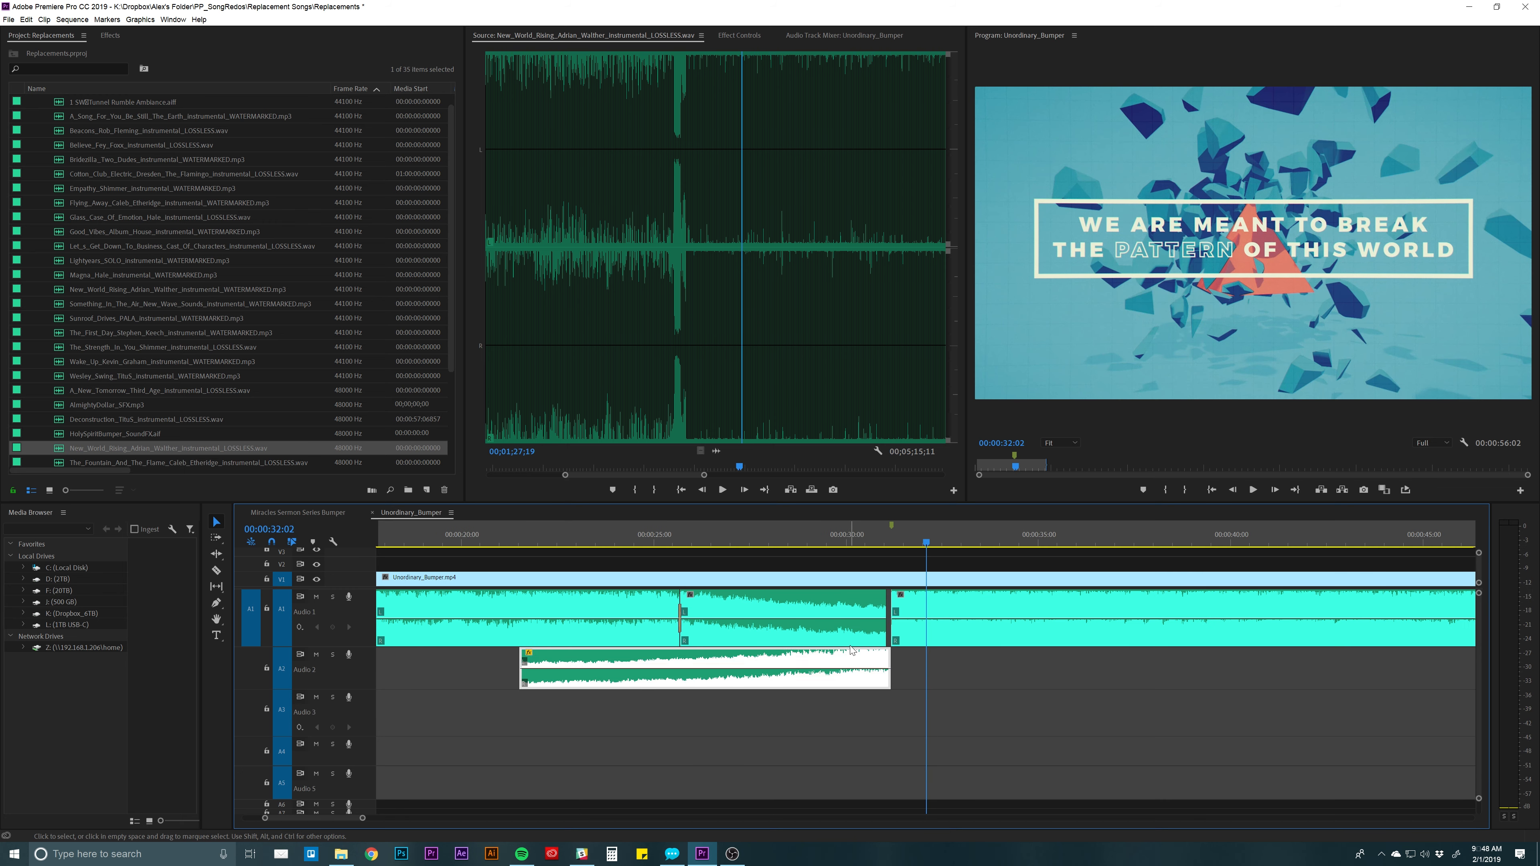
Close the small gap before the long section on Audio 1 and play across the join with the reversed swell.
drag(883, 592, 888, 593)
click(828, 539)
key(space)
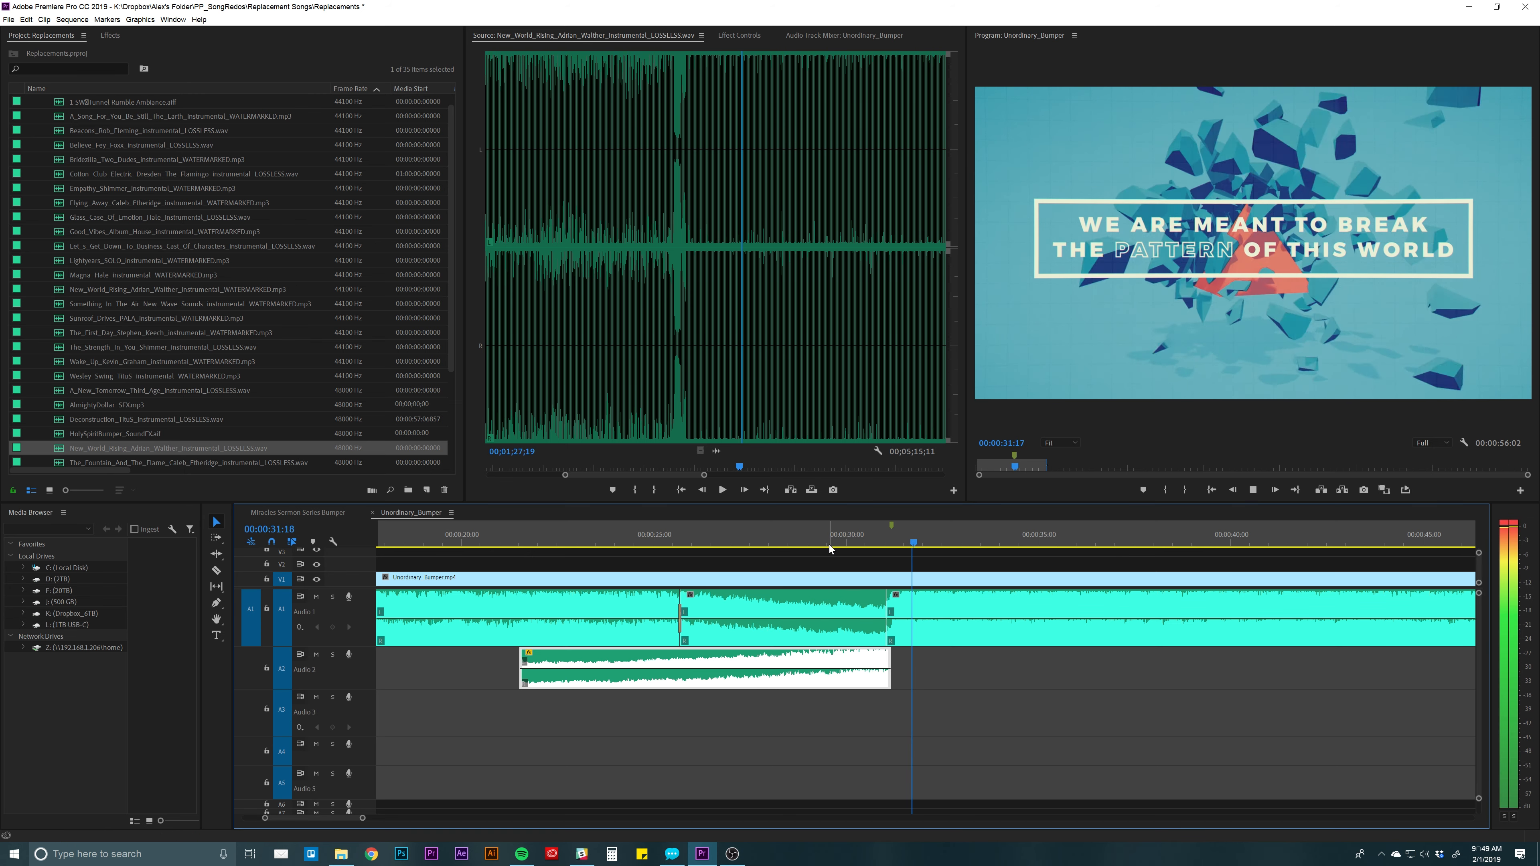
key(space)
Play the reversed swell on Audio 2 from its start as it builds into the shattering cube.
scroll(875, 603, down, 1)
click(502, 540)
key(space)
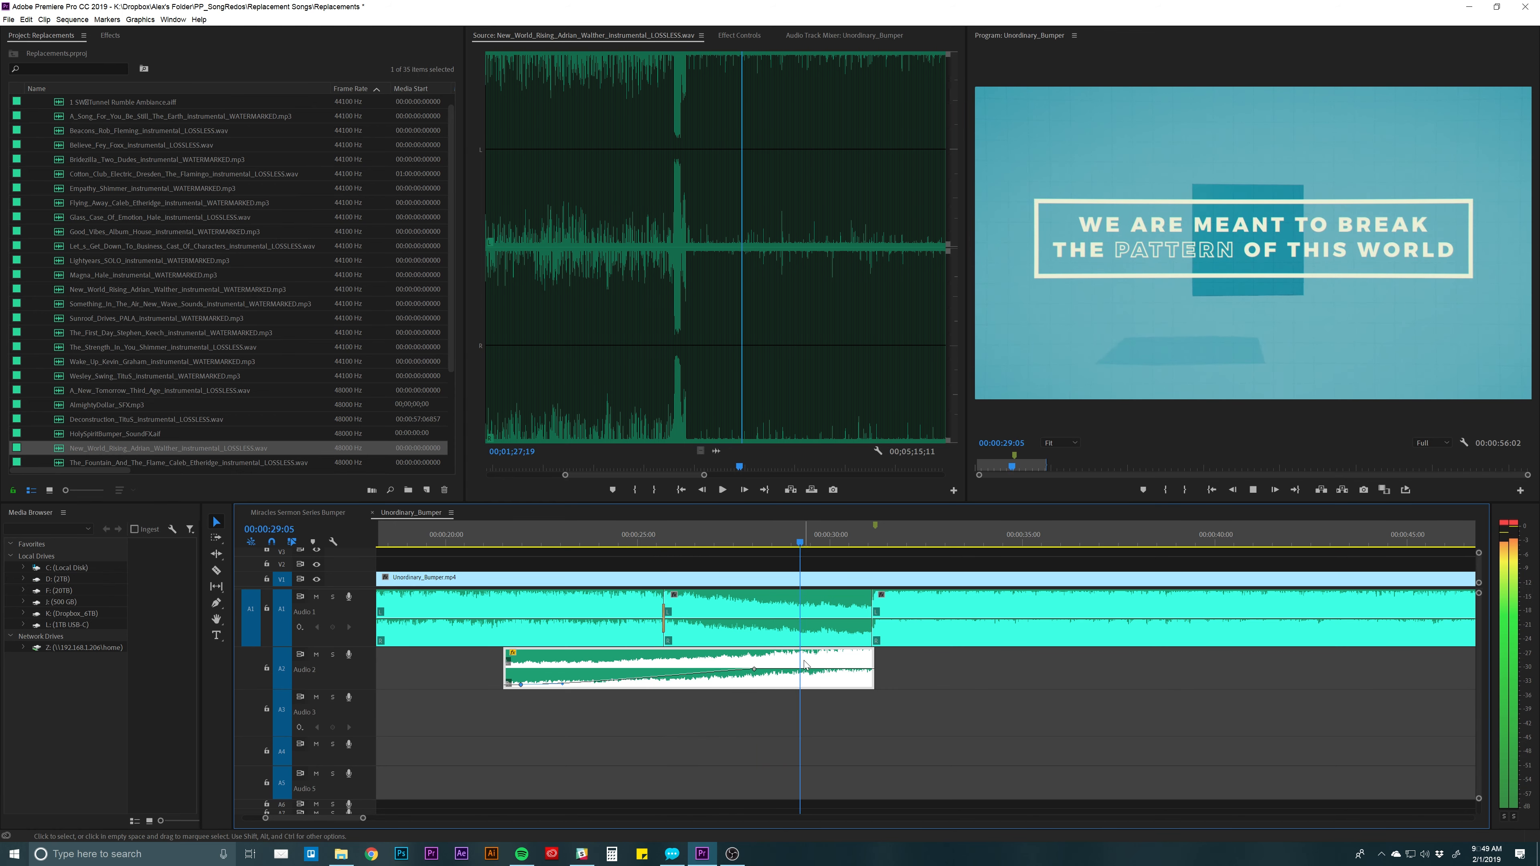
key(space)
Mute Audio 2 and bring the short Audio 3 piece back along the timeline to about 00:01:19.
click(667, 536)
key(=)
click(1046, 600)
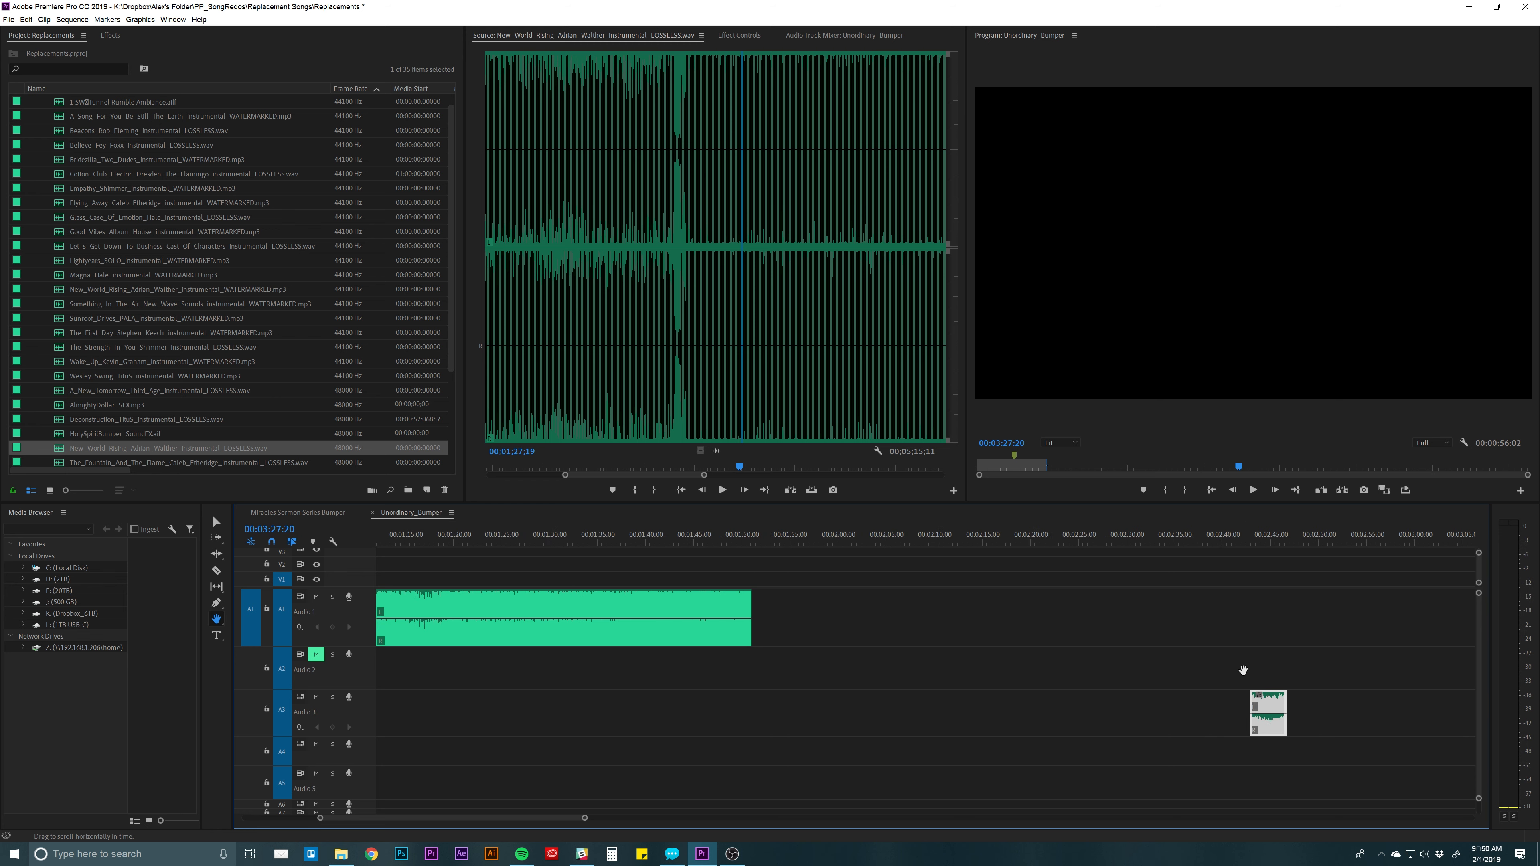
key(h)
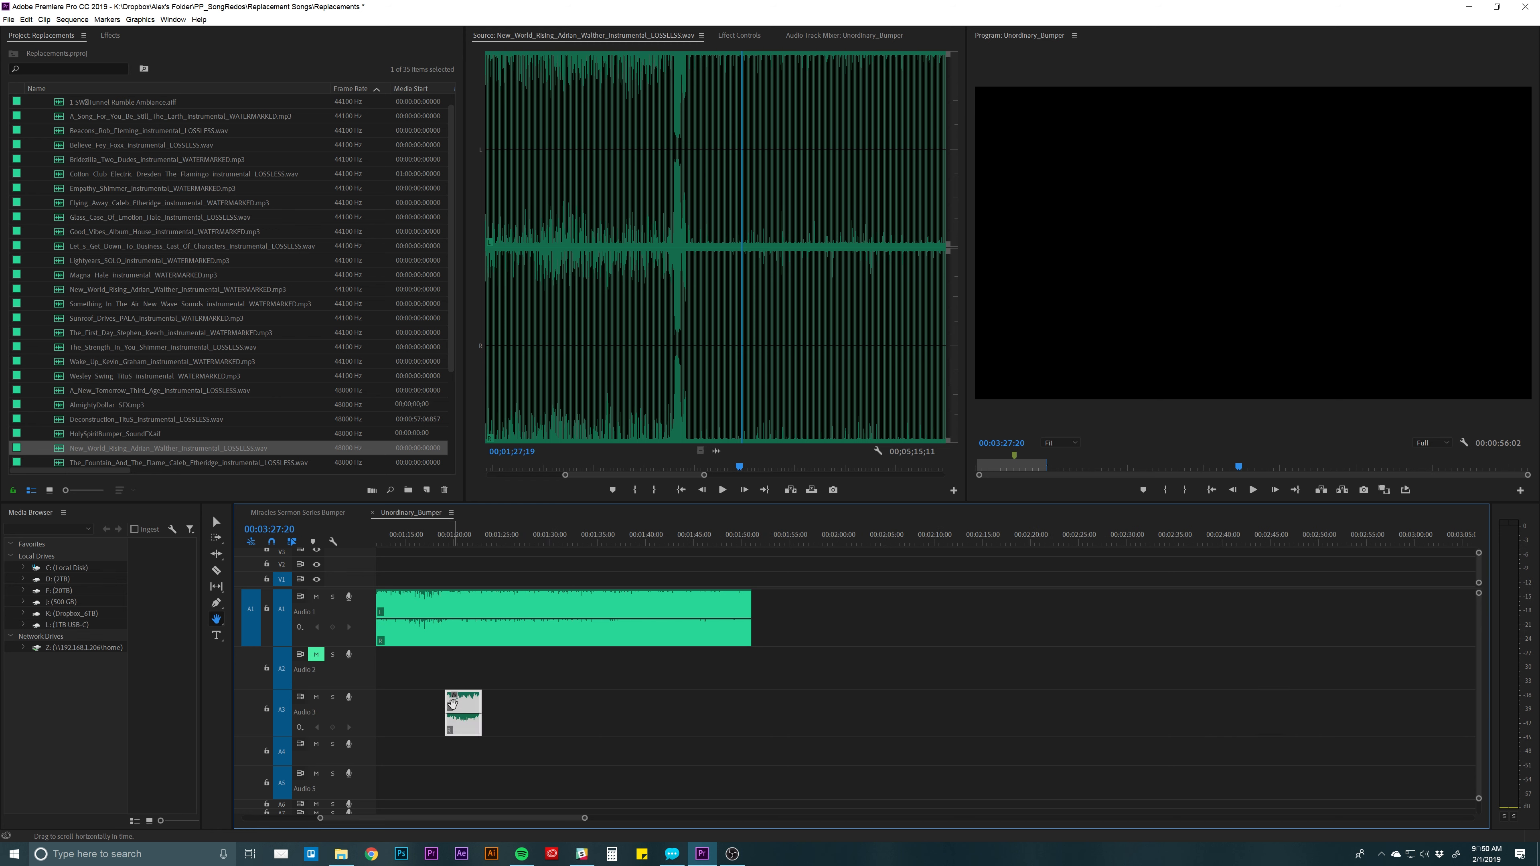